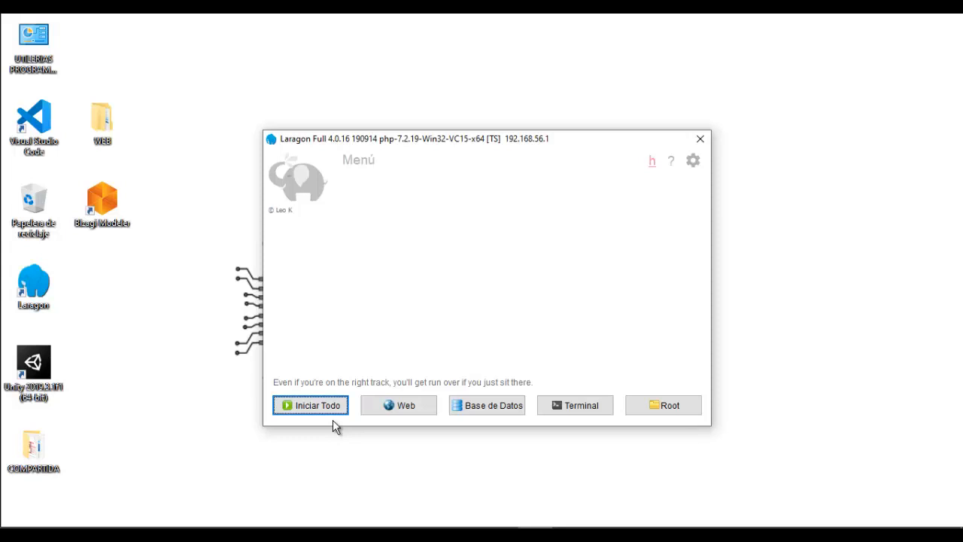
# Step: View Laragon's database session manager and its terminal console, closing each one again
pyautogui.click(499, 414)
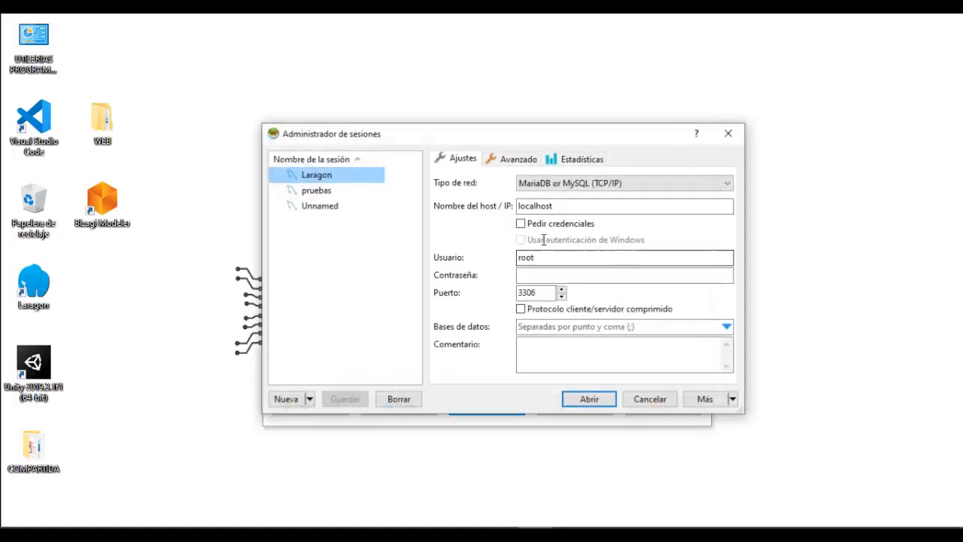
pyautogui.click(728, 133)
pyautogui.click(579, 405)
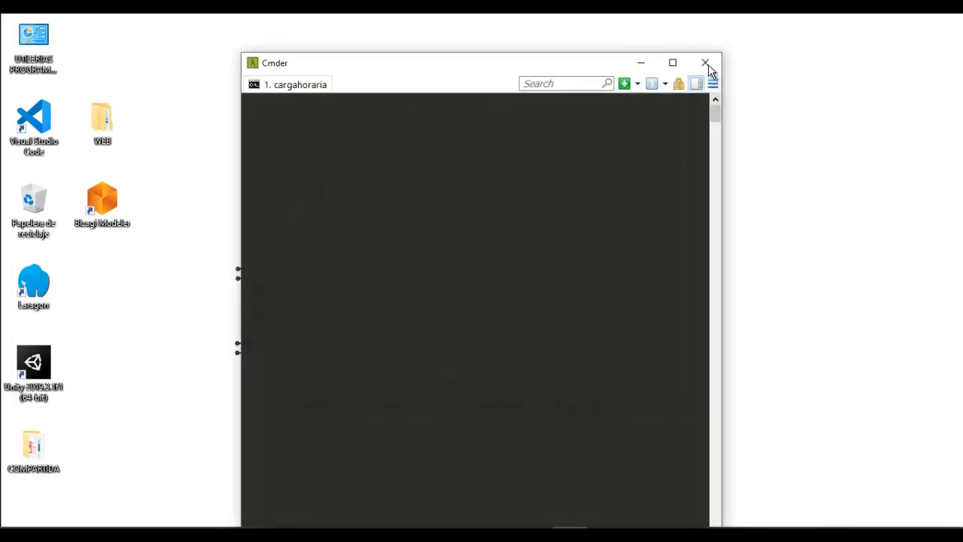
pyautogui.click(708, 60)
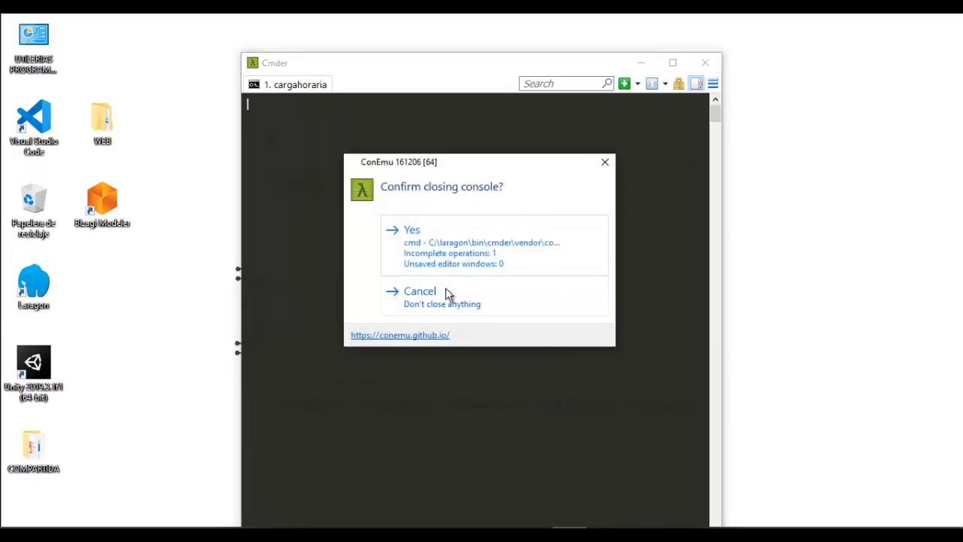
pyautogui.click(427, 295)
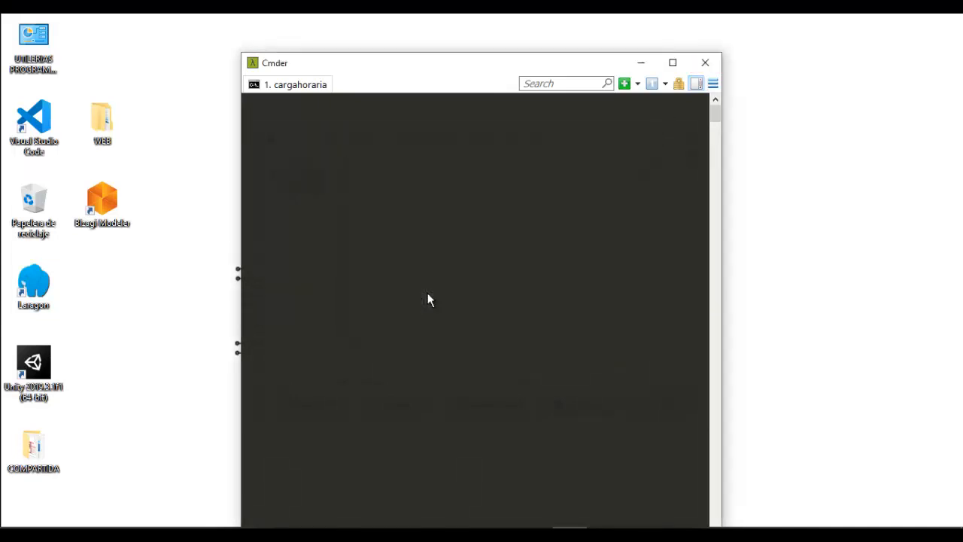
pyautogui.click(705, 62)
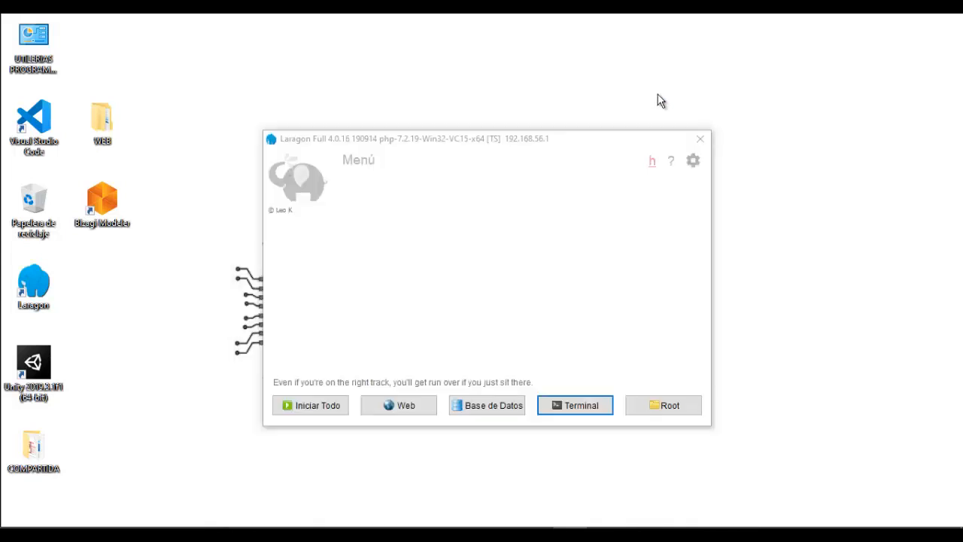
# Step: Look through Laragon's www project list and its available tools, leaving without choosing any
pyautogui.rightClick(468, 244)
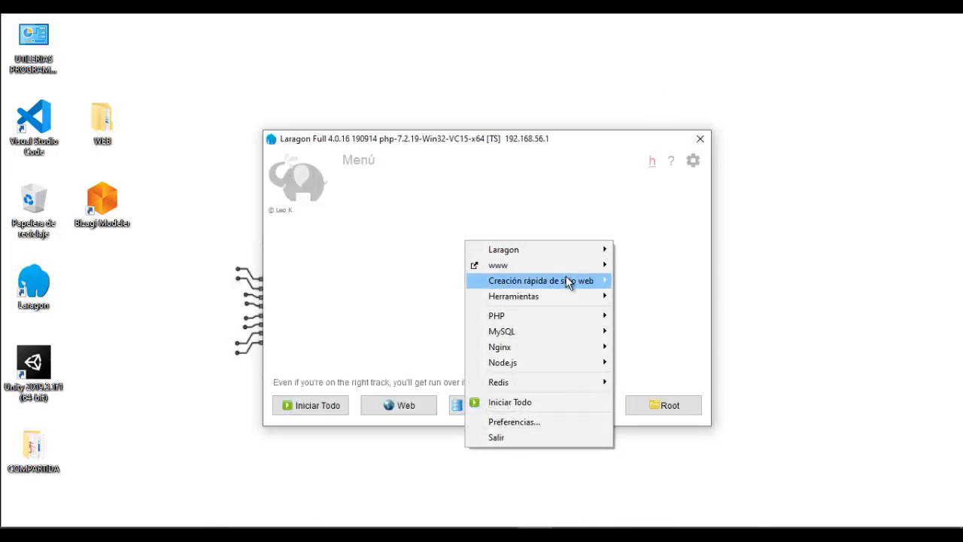
pyautogui.moveTo(580, 254)
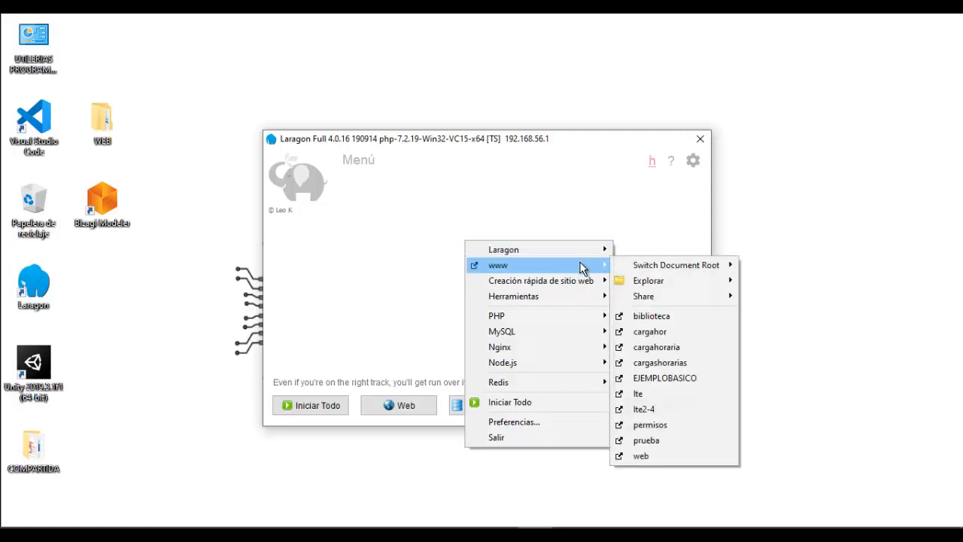
pyautogui.moveTo(579, 298)
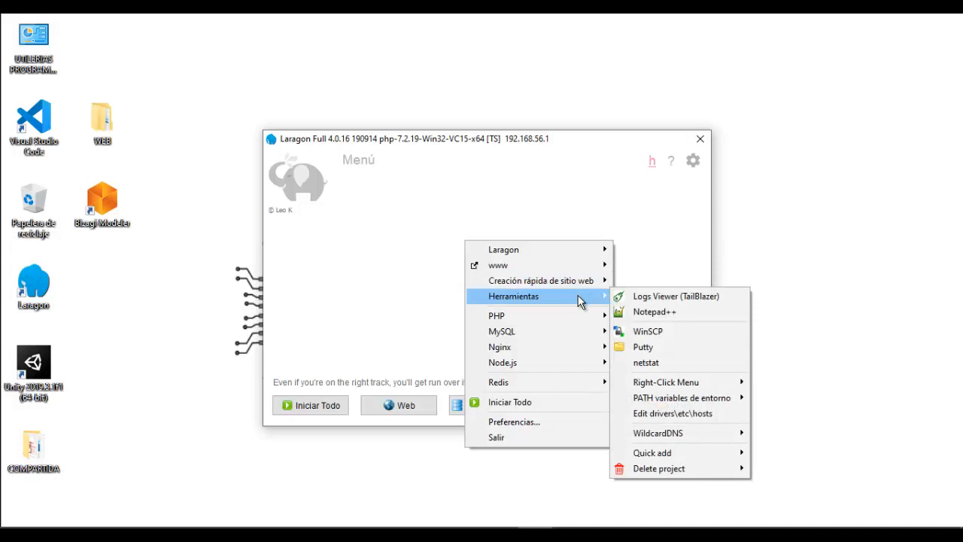
pyautogui.click(439, 314)
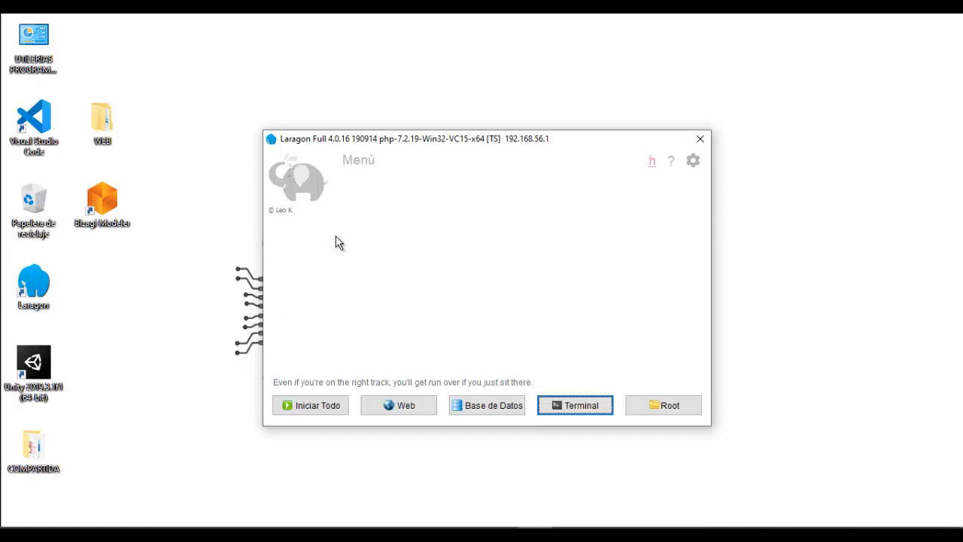
# Step: Start all Laragon services and switch to MySQL Workbench
pyautogui.click(301, 408)
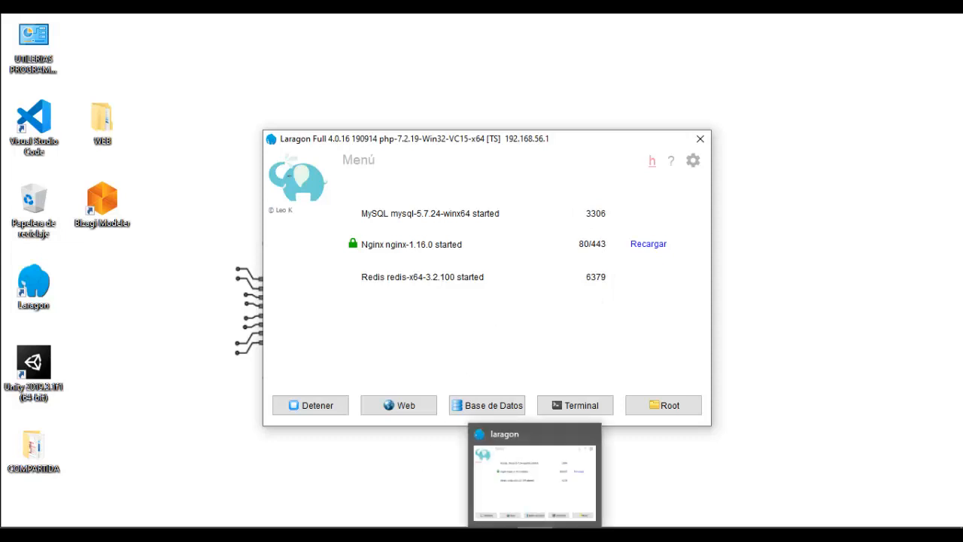
pyautogui.click(534, 534)
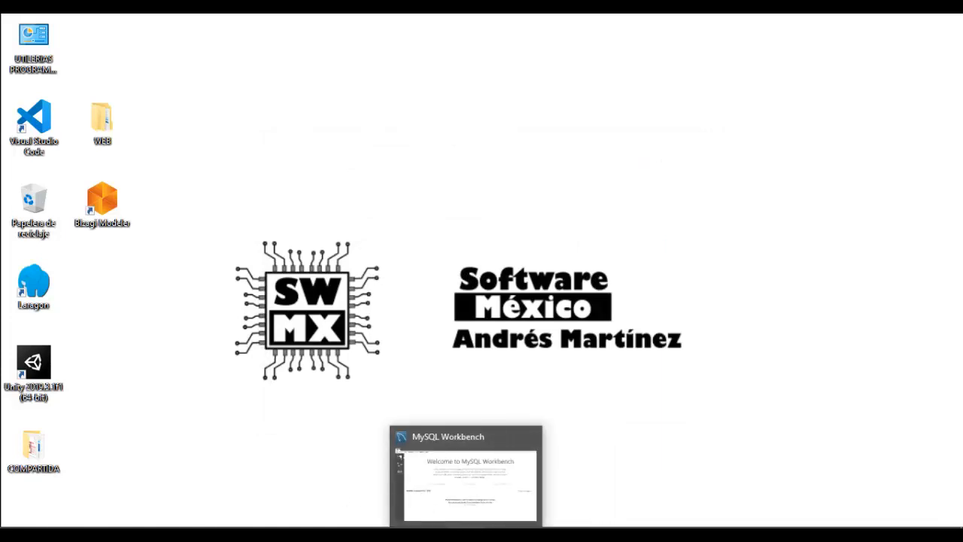
pyautogui.click(467, 534)
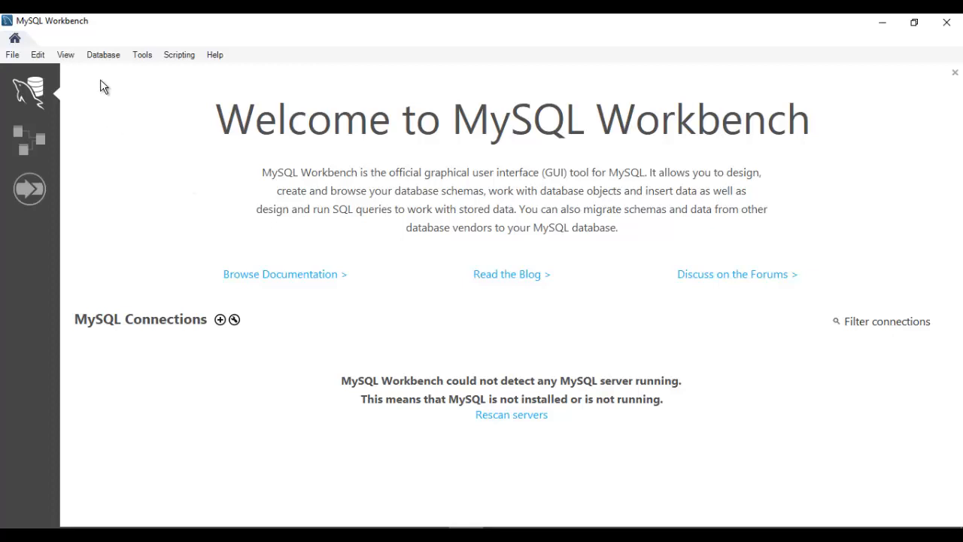
# Step: Create a new MySQL model and add an EER diagram to it
pyautogui.click(12, 55)
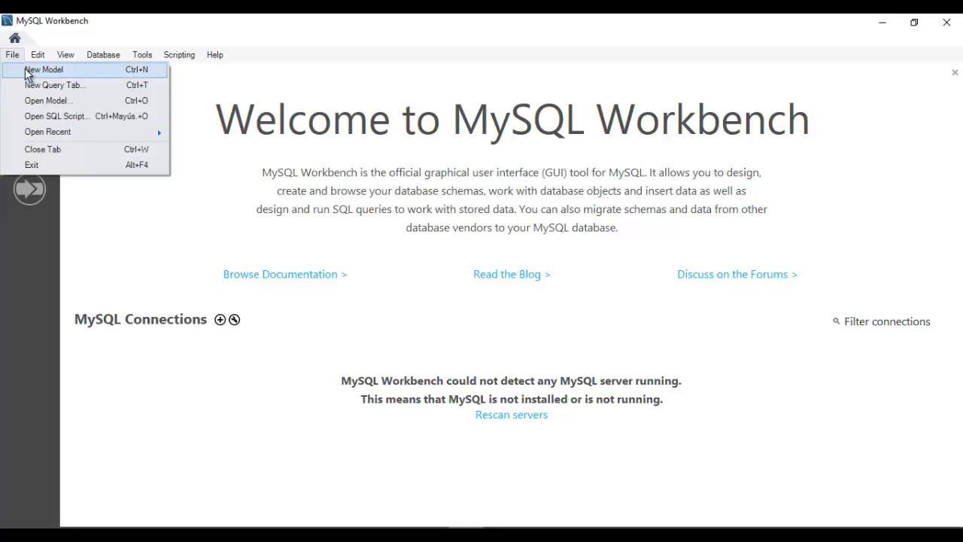
pyautogui.click(34, 70)
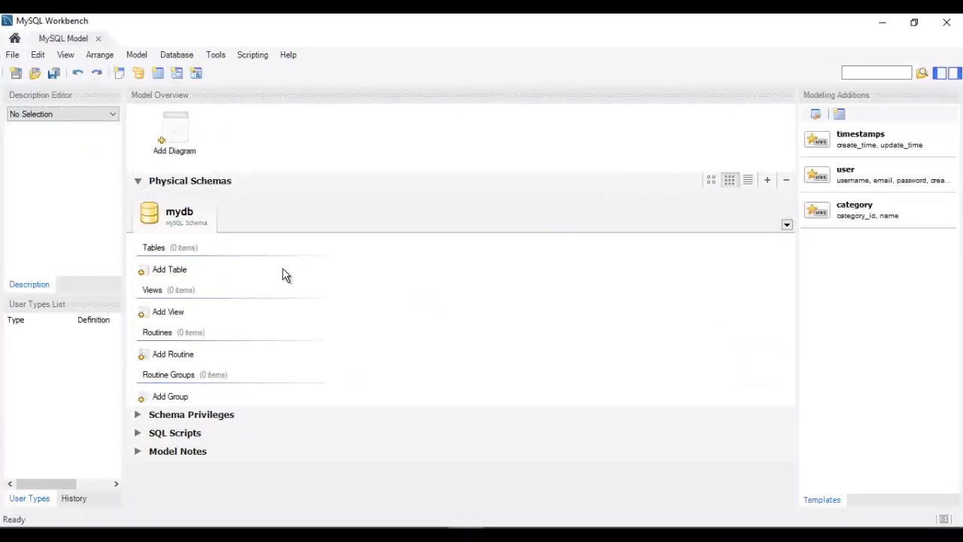
pyautogui.doubleClick(175, 129)
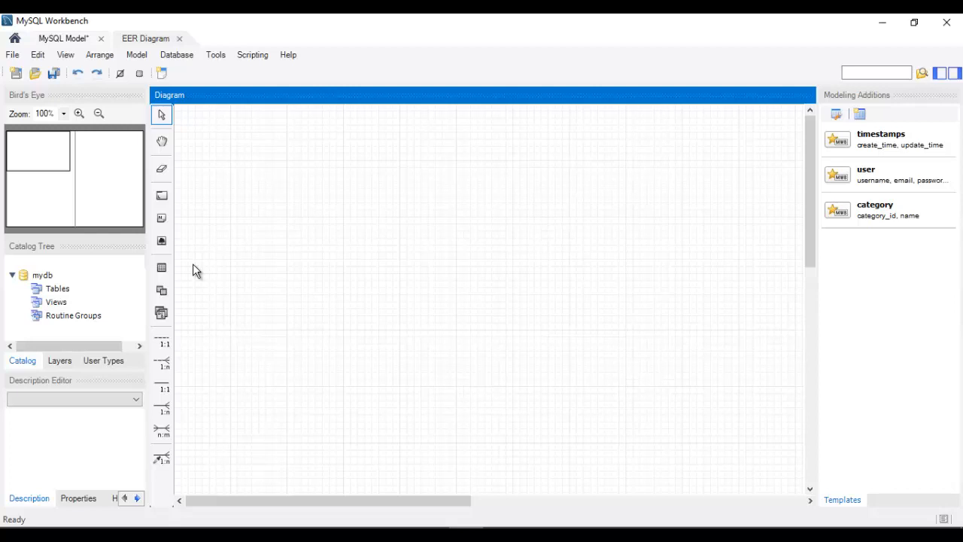
# Step: Place a new table in the upper-left area of the diagram and name it productos
pyautogui.click(162, 268)
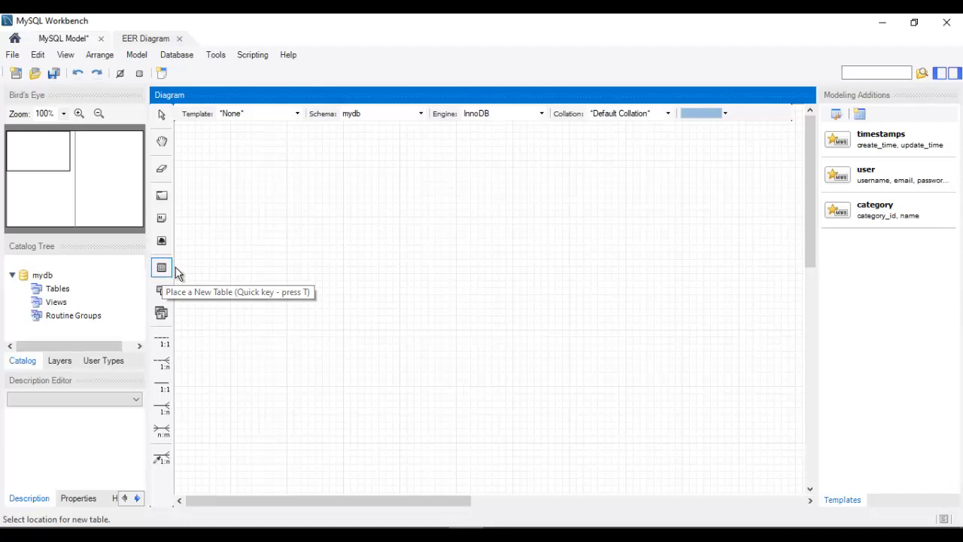
pyautogui.click(216, 189)
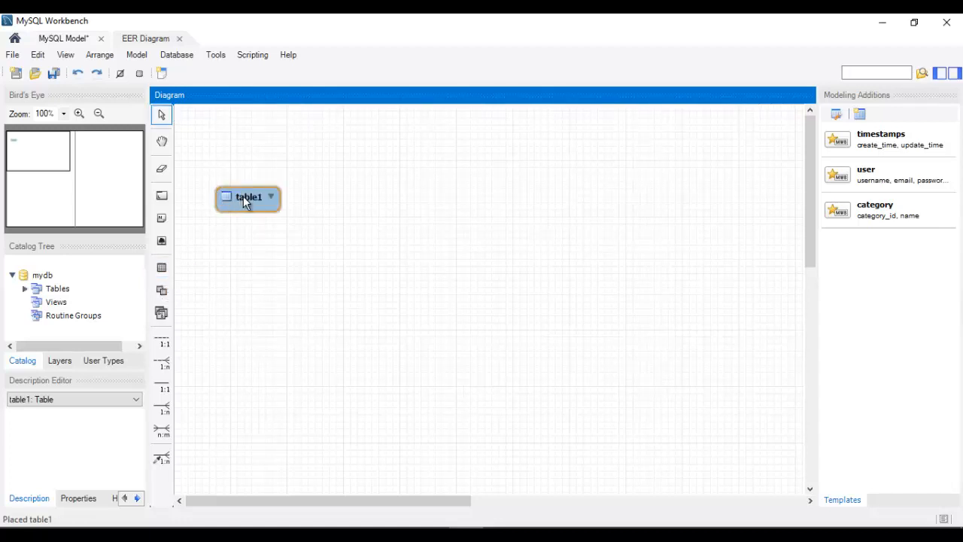
pyautogui.rightClick(243, 195)
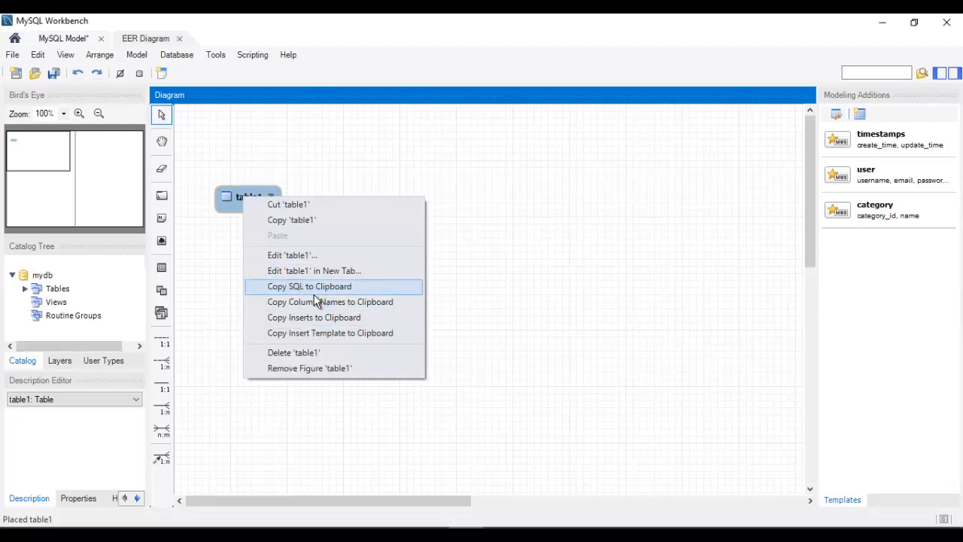
pyautogui.click(297, 260)
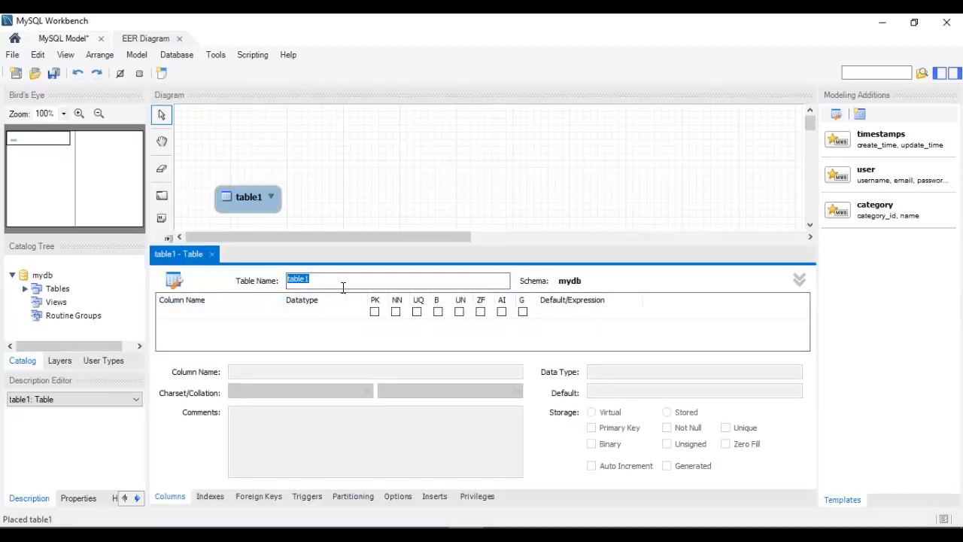
pyautogui.write('productos')
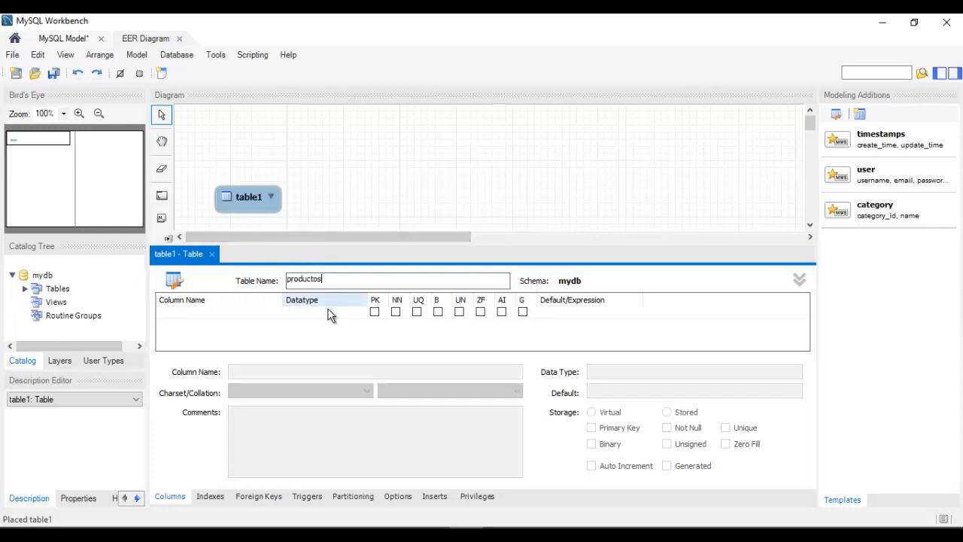
# Step: Add an id column of type INT to the productos table as its primary key
pyautogui.click(223, 314)
pyautogui.doubleClick(218, 317)
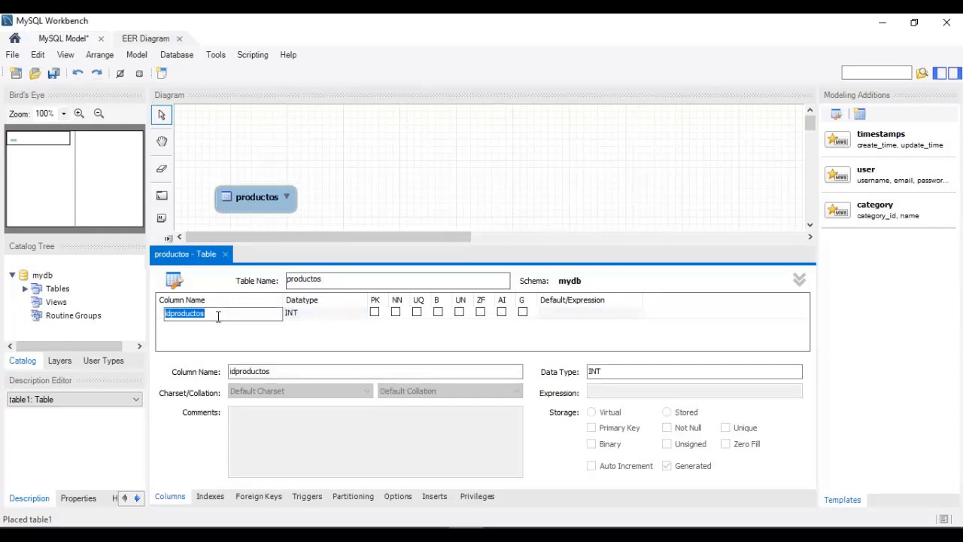
pyautogui.write('id')
pyautogui.click(313, 312)
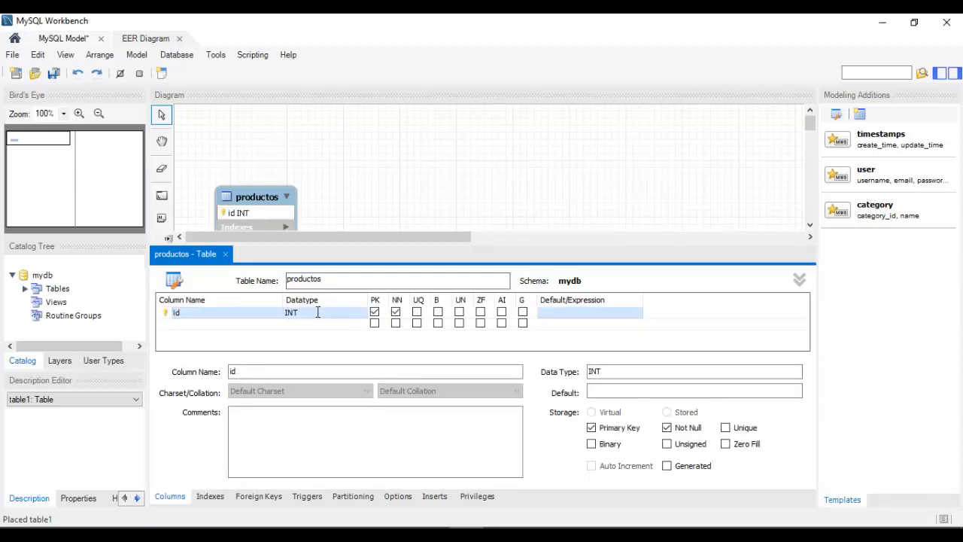
# Step: Browse the data types available for the id column and pick INT
pyautogui.click(317, 312)
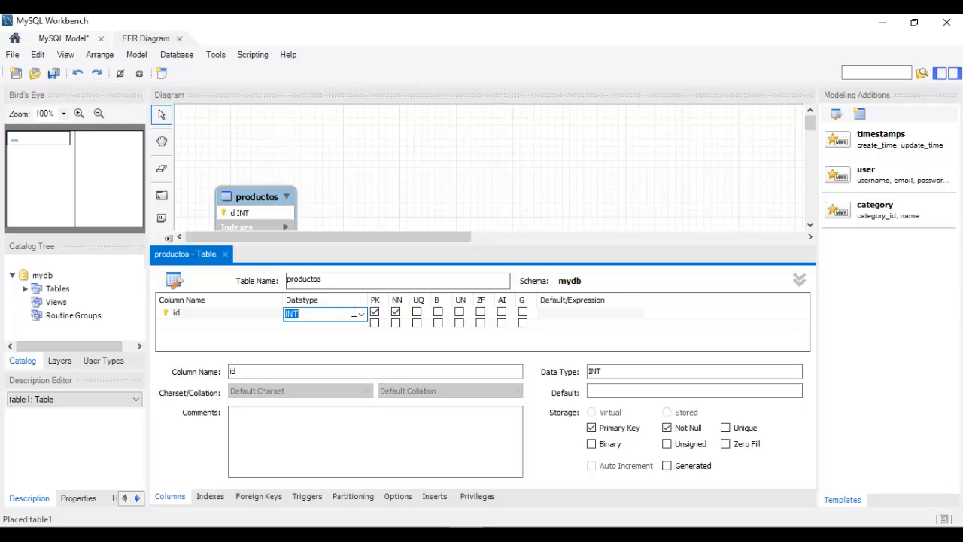
pyautogui.click(361, 313)
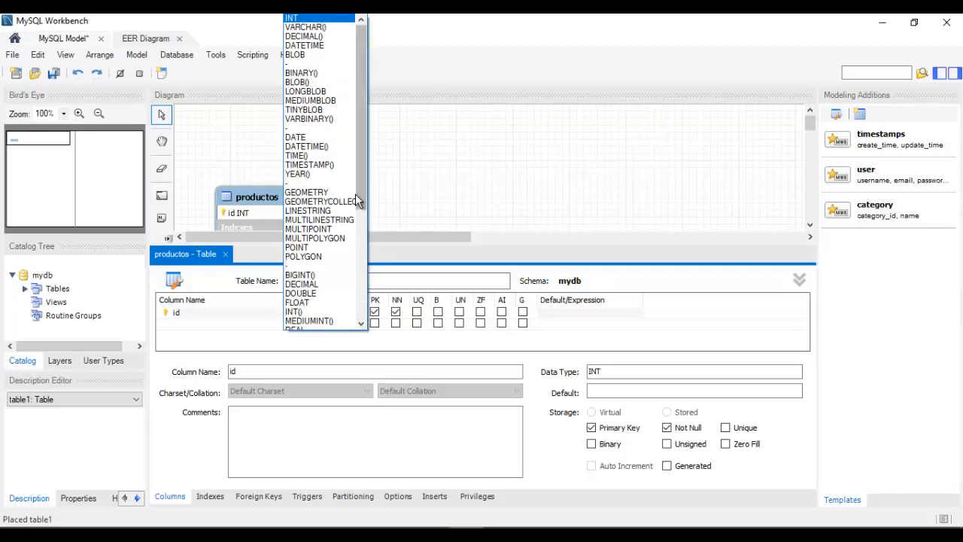
pyautogui.moveTo(358, 116)
pyautogui.mouseDown()
pyautogui.moveTo(361, 138)
pyautogui.moveTo(361, 98)
pyautogui.mouseUp()
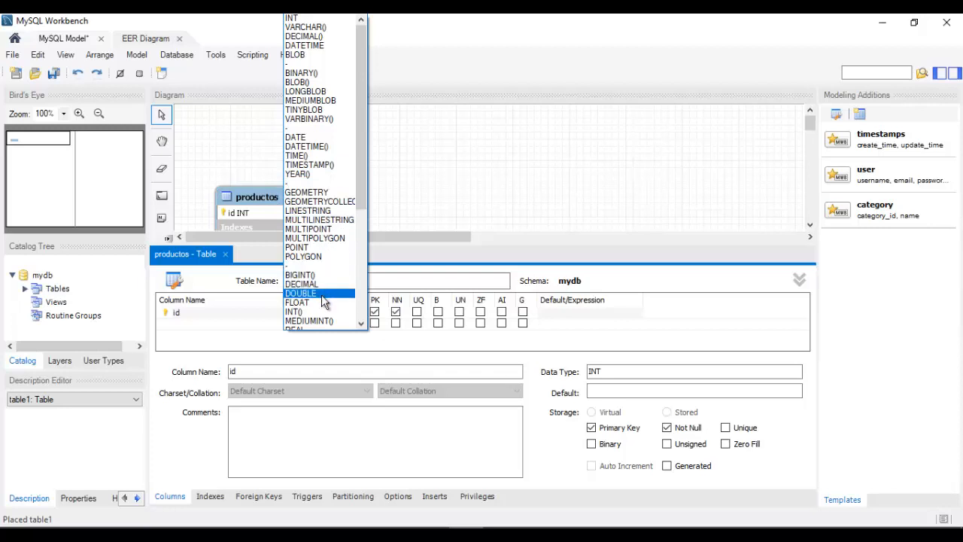
pyautogui.moveTo(366, 180); pyautogui.dragTo(362, 127)
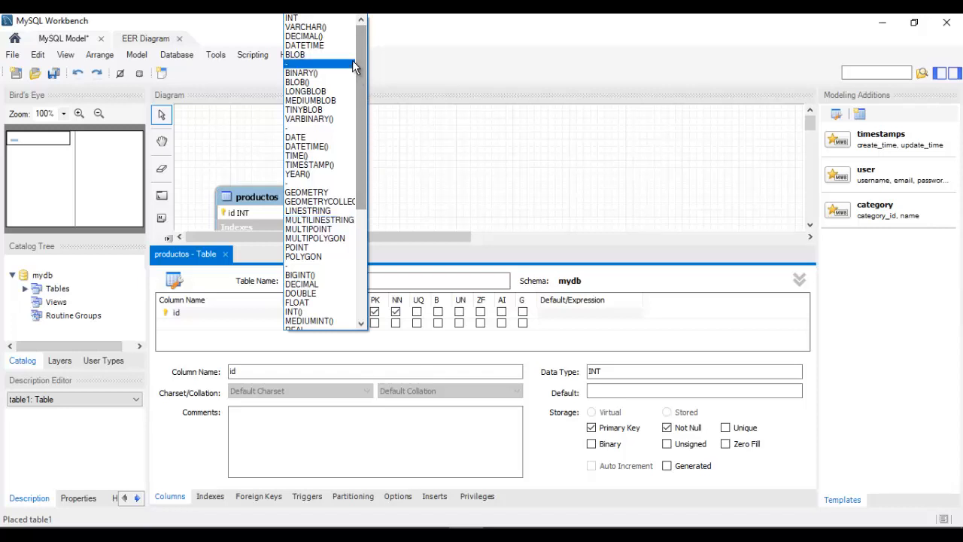
pyautogui.click(297, 17)
pyautogui.click(375, 312)
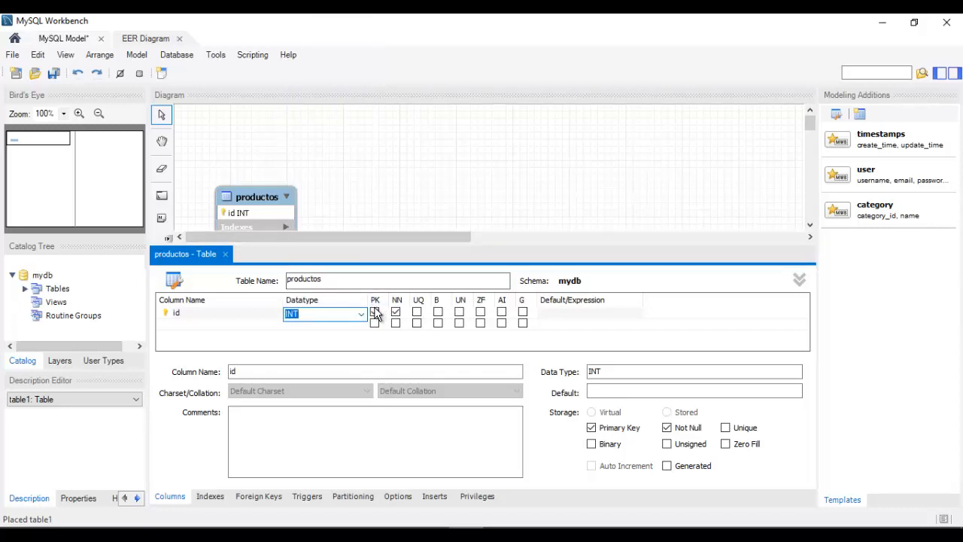
pyautogui.click(375, 311)
pyautogui.click(374, 312)
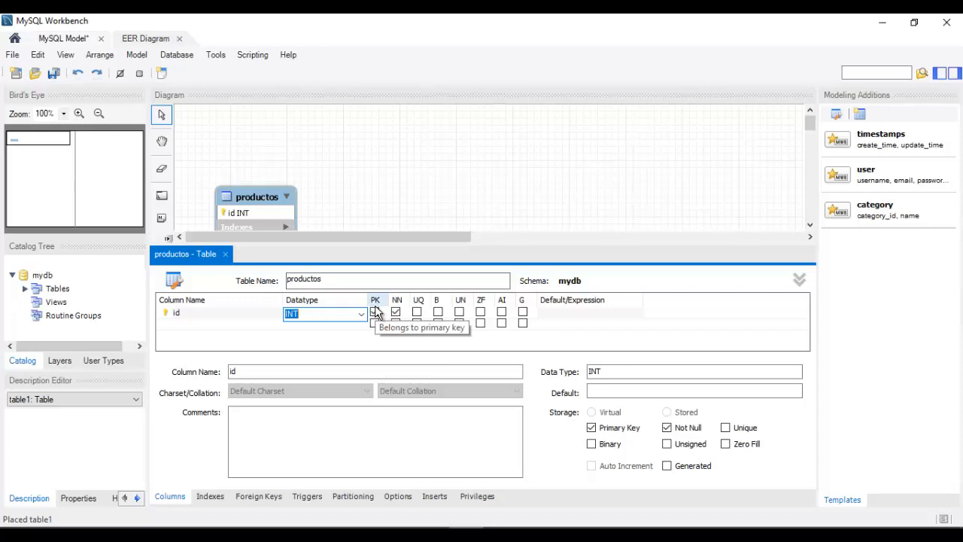
pyautogui.click(375, 311)
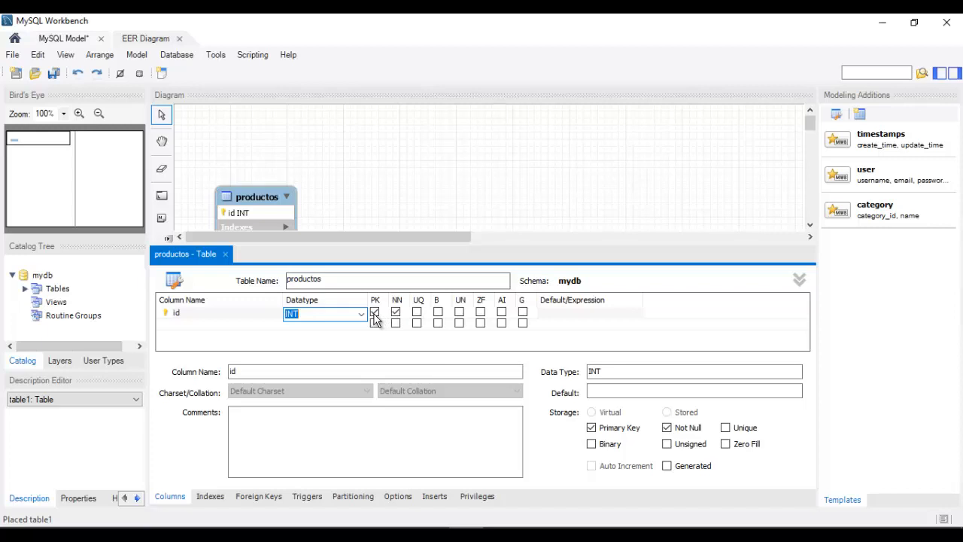
# Step: Add a nombre column to the productos table with the data type VARCHAR(150)
pyautogui.click(206, 324)
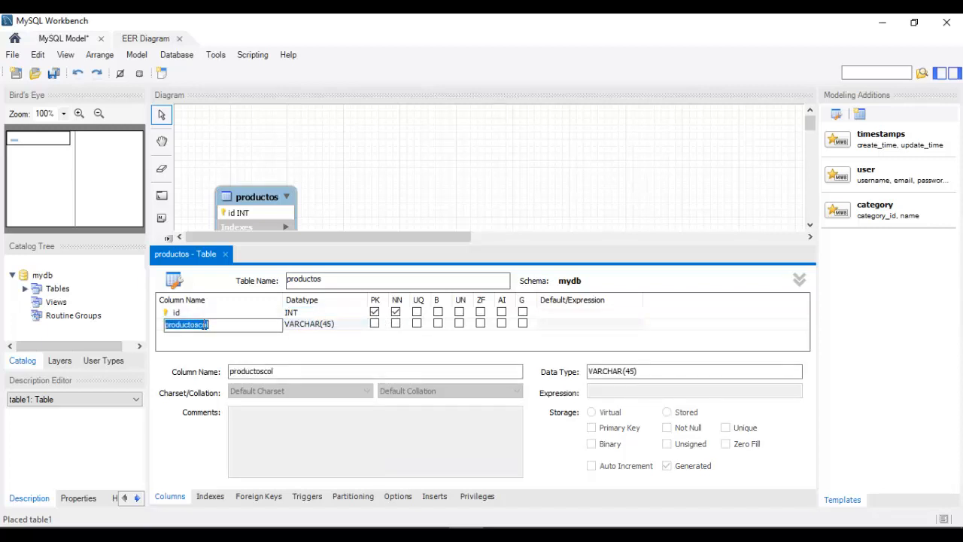
pyautogui.write('nombre')
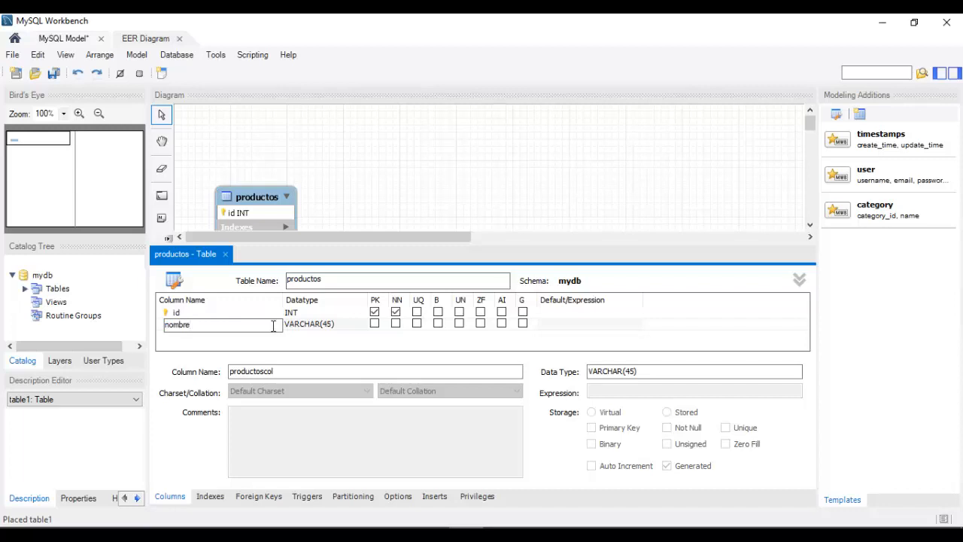
pyautogui.click(319, 324)
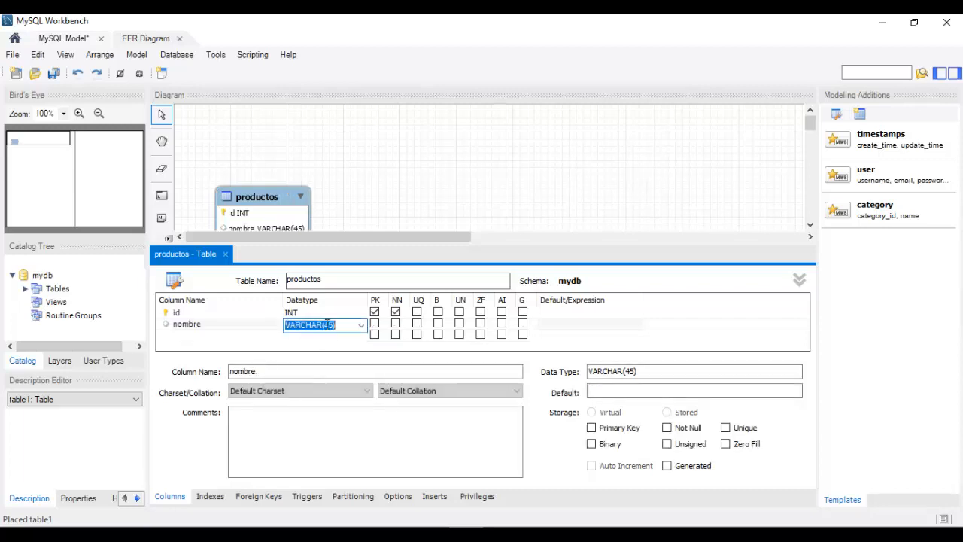
pyautogui.click(331, 324)
pyautogui.press('BackSpace')
pyautogui.press('BackSpace')
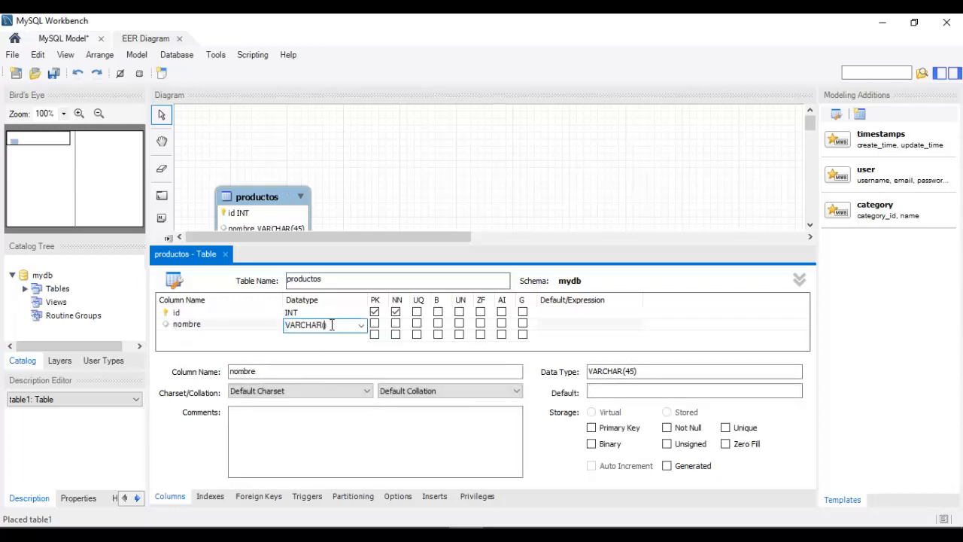
pyautogui.write('150')
pyautogui.click(208, 335)
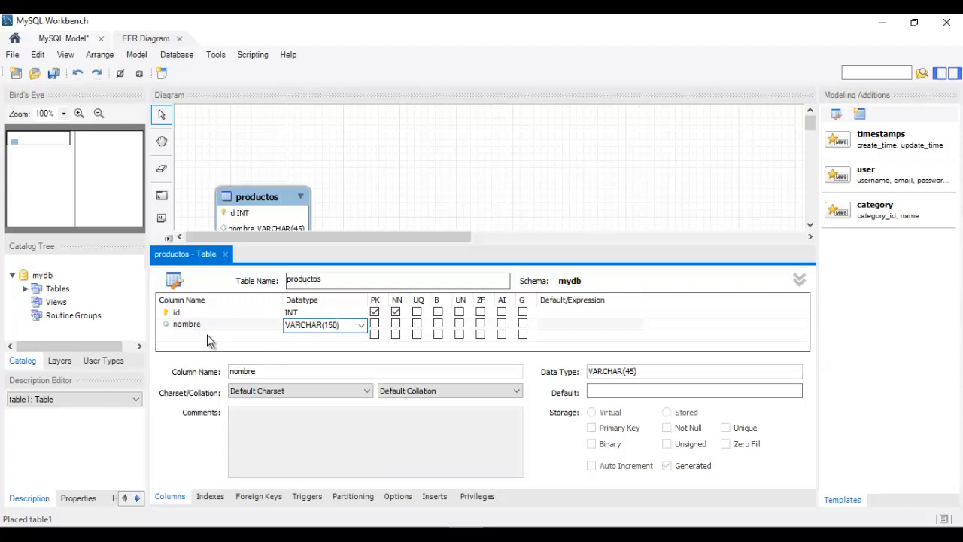
pyautogui.click(206, 334)
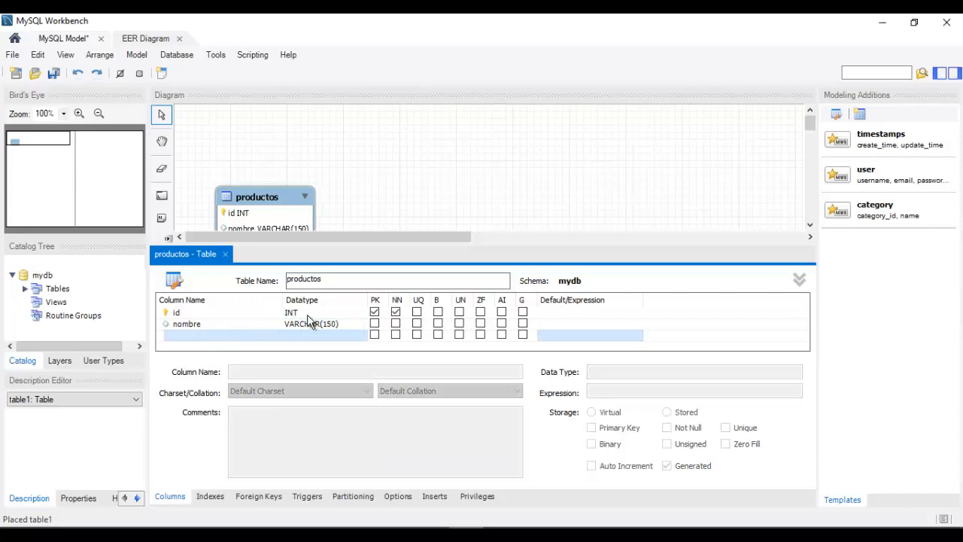
# Step: Add a marca column to the productos table with the data type VARCHAR(45)
pyautogui.doubleClick(188, 336)
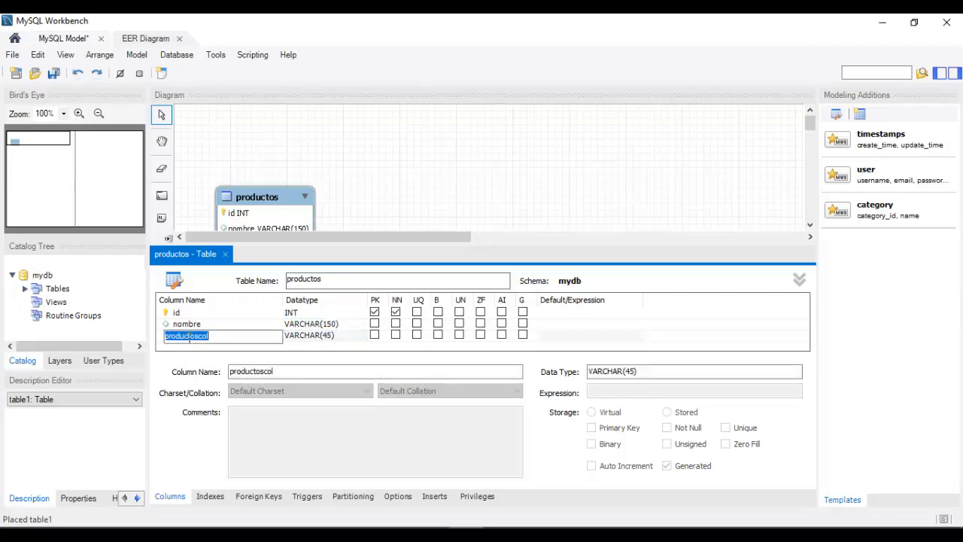
pyautogui.write('marcr')
pyautogui.press('BackSpace')
pyautogui.write('a')
pyautogui.click(331, 335)
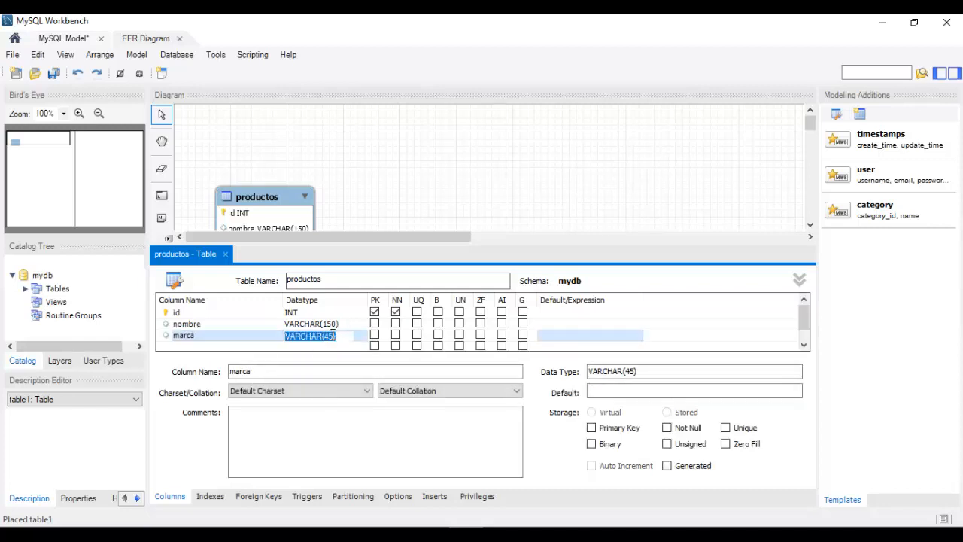
pyautogui.click(332, 336)
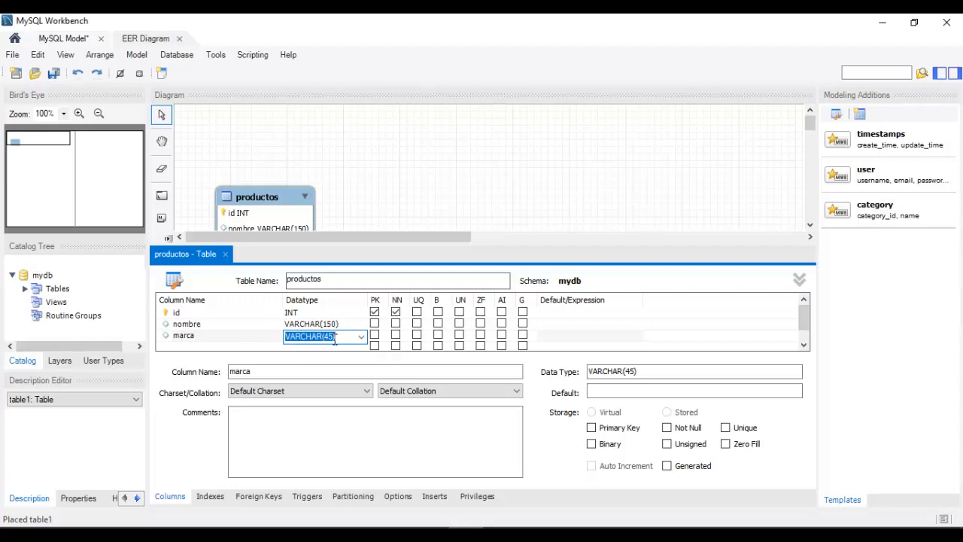
# Step: Add an existencias column to the productos table with the data type INT
pyautogui.click(241, 346)
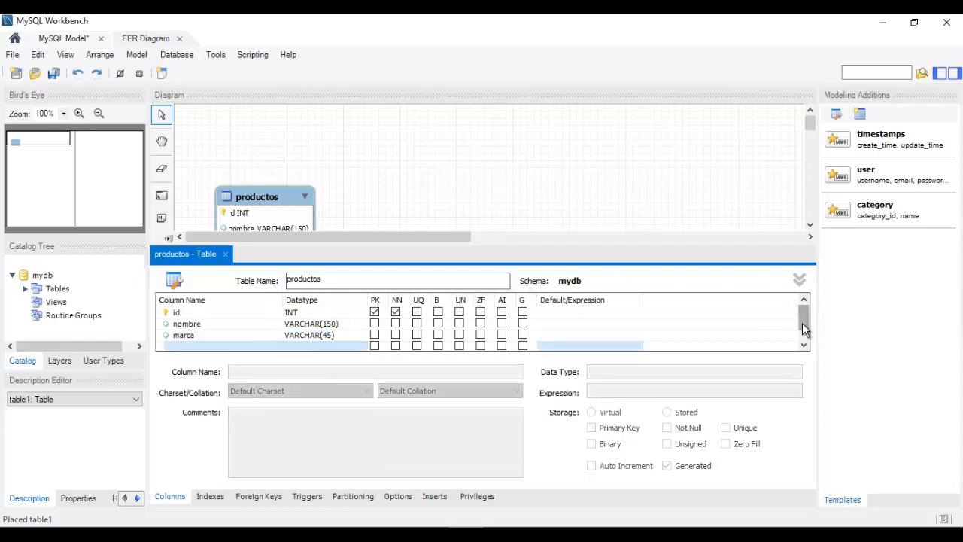
pyautogui.moveTo(803, 322); pyautogui.dragTo(801, 329)
pyautogui.doubleClick(208, 334)
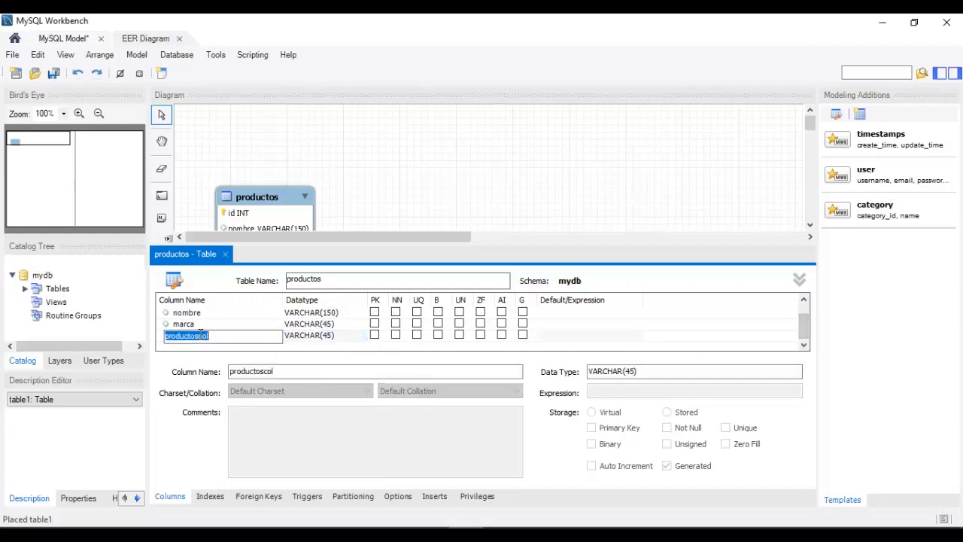
pyautogui.write('existencias')
pyautogui.click(343, 335)
pyautogui.click(361, 336)
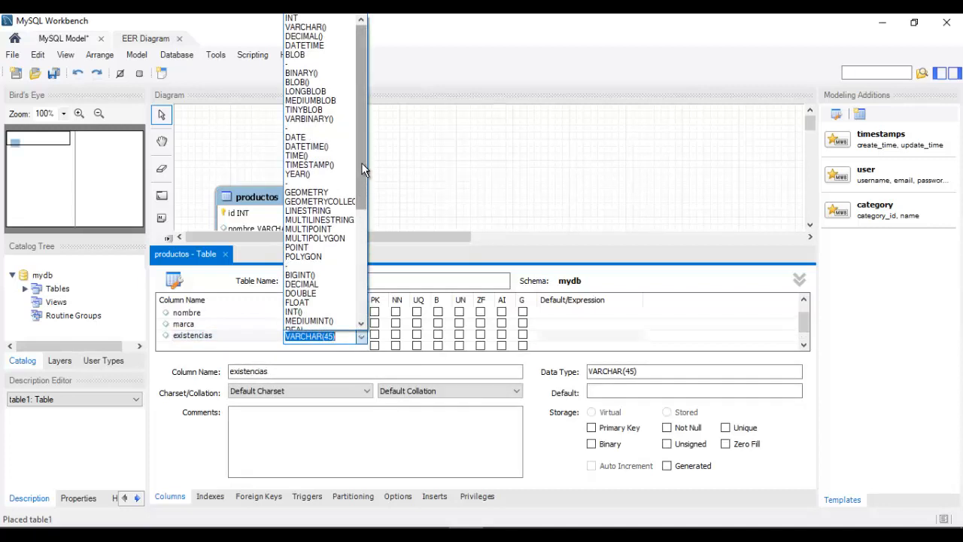
pyautogui.click(296, 18)
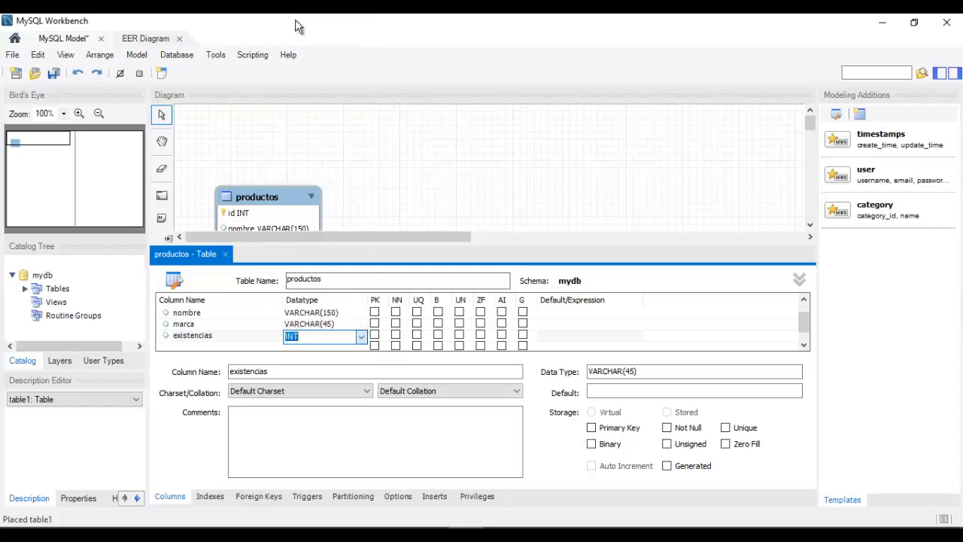
# Step: Add a column named precion to the productos table with the data type FLOAT
pyautogui.click(213, 346)
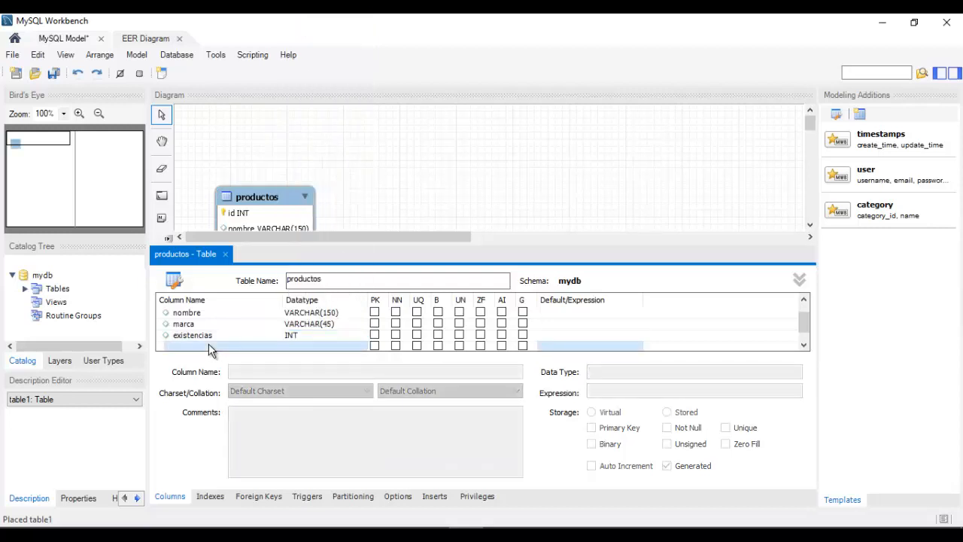
pyautogui.click(211, 347)
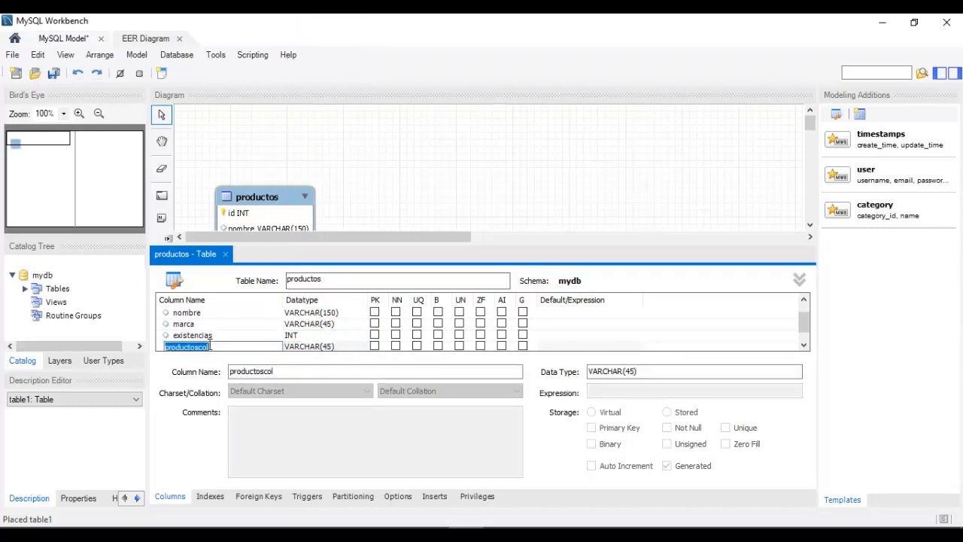
pyautogui.write('precionor')
pyautogui.press('BackSpace')
pyautogui.press('BackSpace')
pyautogui.click(351, 348)
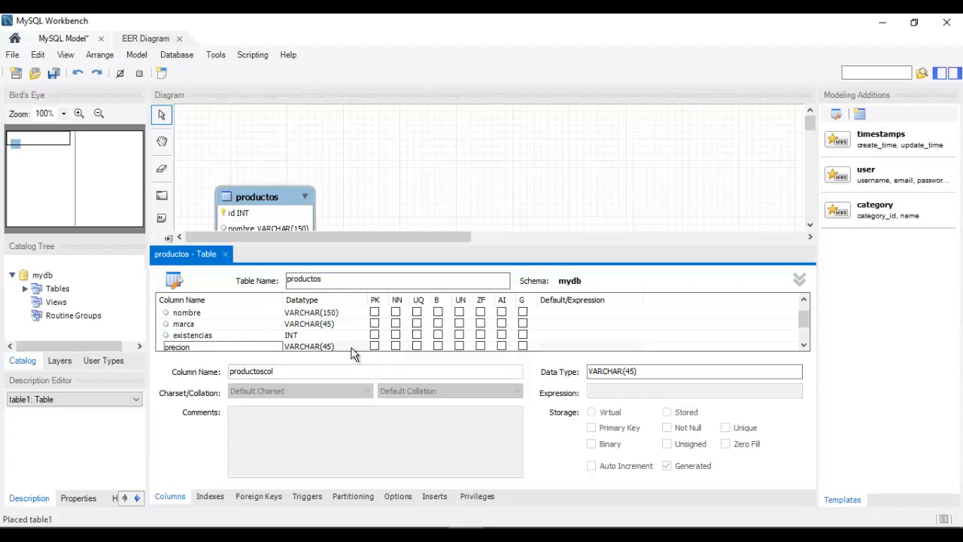
pyautogui.click(350, 335)
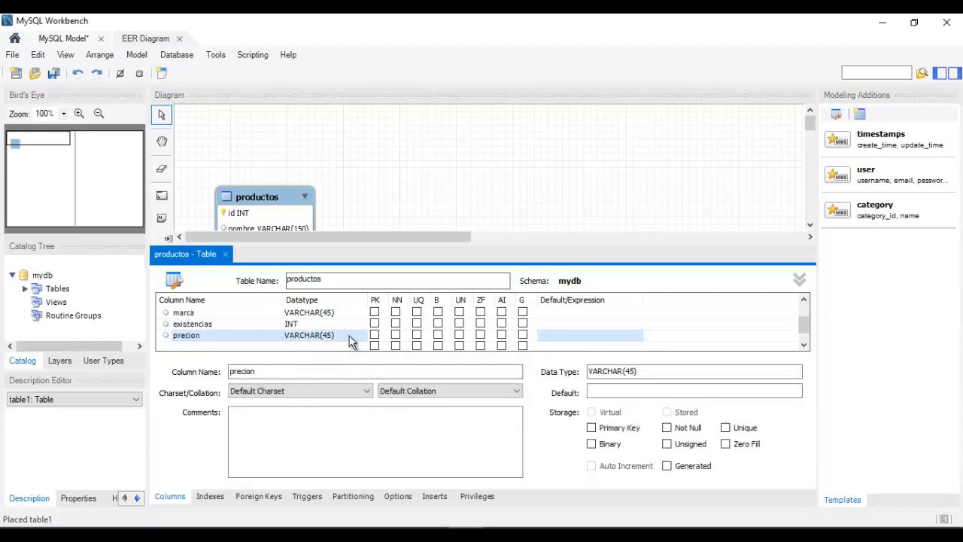
pyautogui.click(349, 336)
pyautogui.click(361, 336)
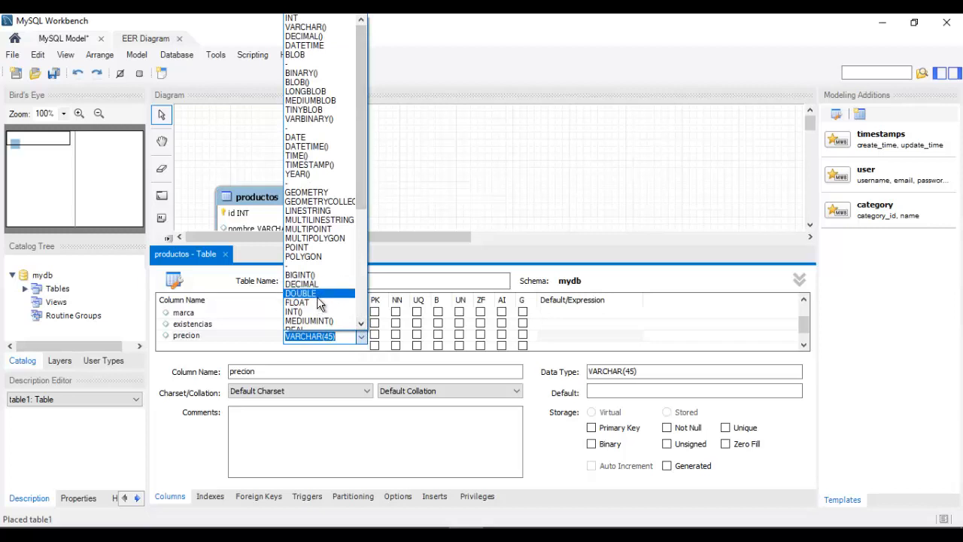
pyautogui.press('Escape')
pyautogui.click(316, 301)
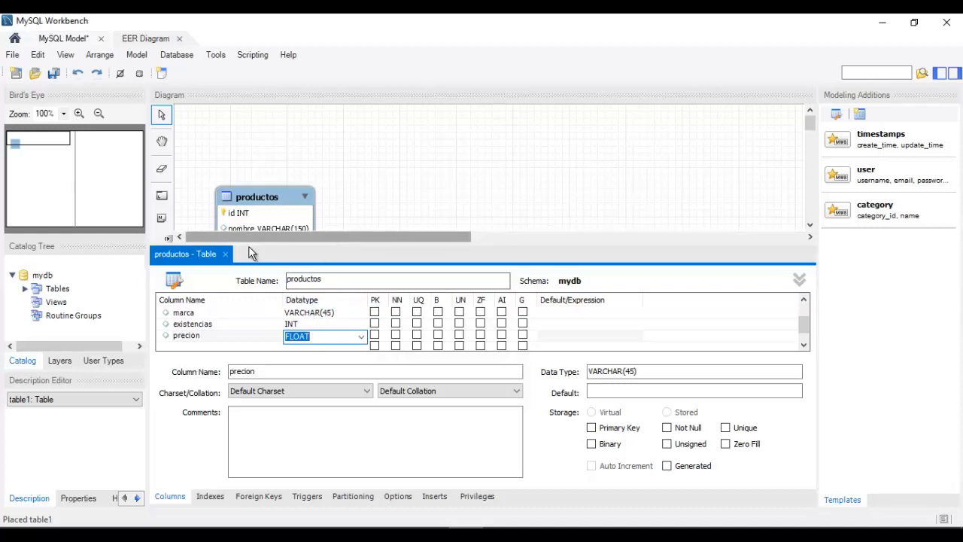
# Step: Close the productos table editor, then move the table up in the diagram and make its box slightly taller
pyautogui.click(225, 254)
pyautogui.moveTo(263, 191); pyautogui.dragTo(273, 157)
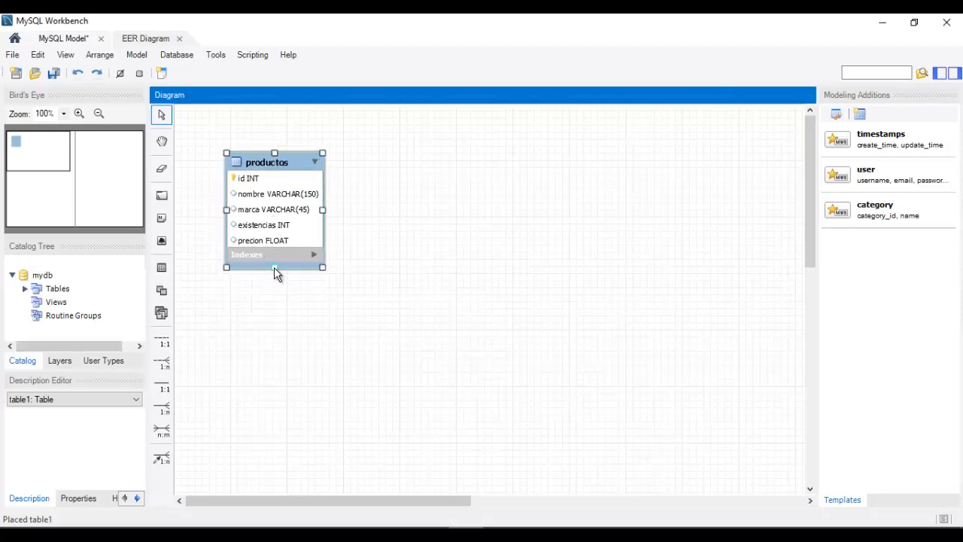
pyautogui.moveTo(273, 267); pyautogui.dragTo(274, 293)
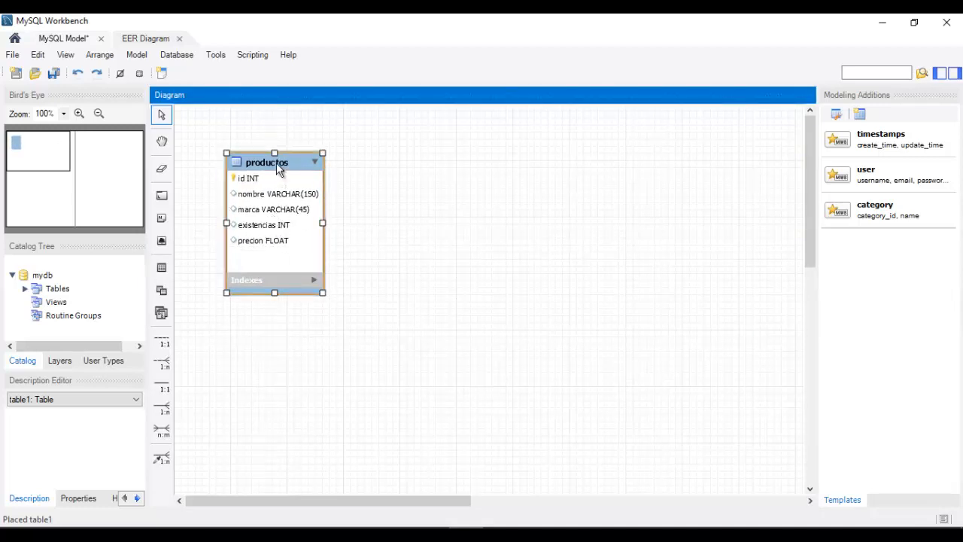
pyautogui.moveTo(278, 167); pyautogui.dragTo(269, 144)
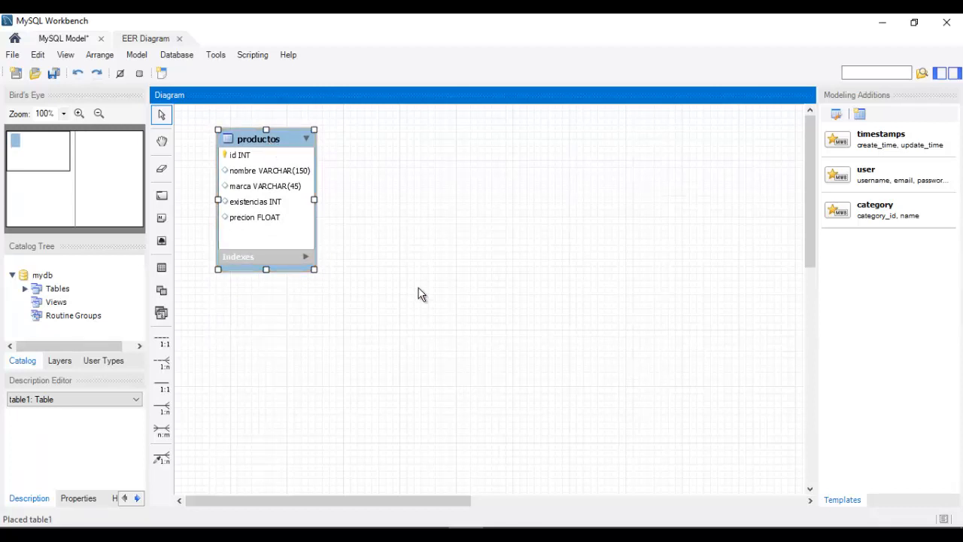
# Step: Place a second table well to the right of productos in the diagram and name it venta
pyautogui.click(162, 267)
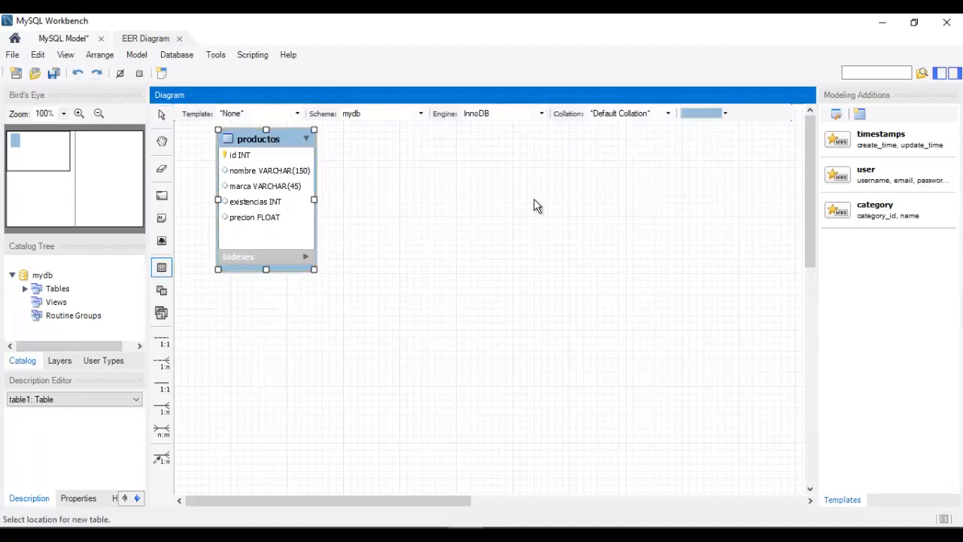
pyautogui.click(583, 156)
pyautogui.rightClick(615, 163)
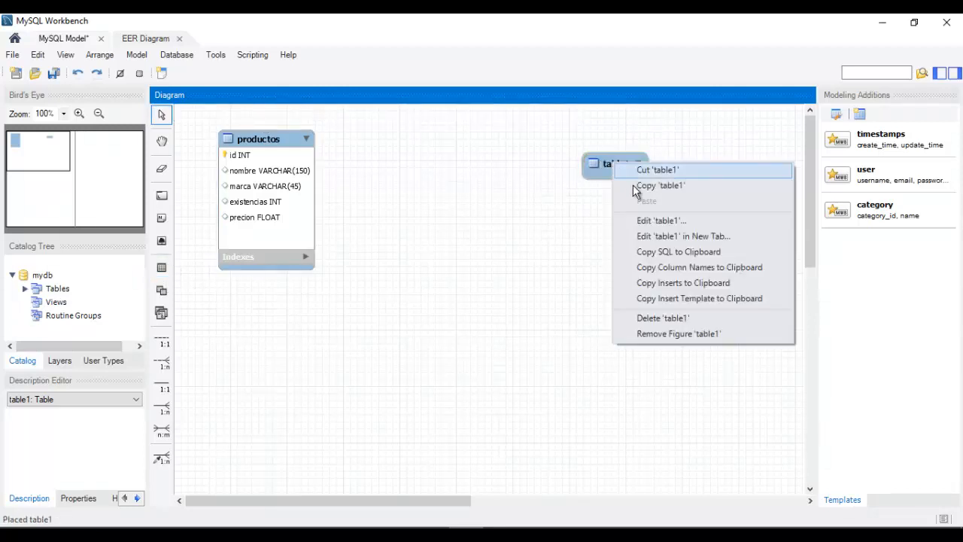
pyautogui.click(669, 221)
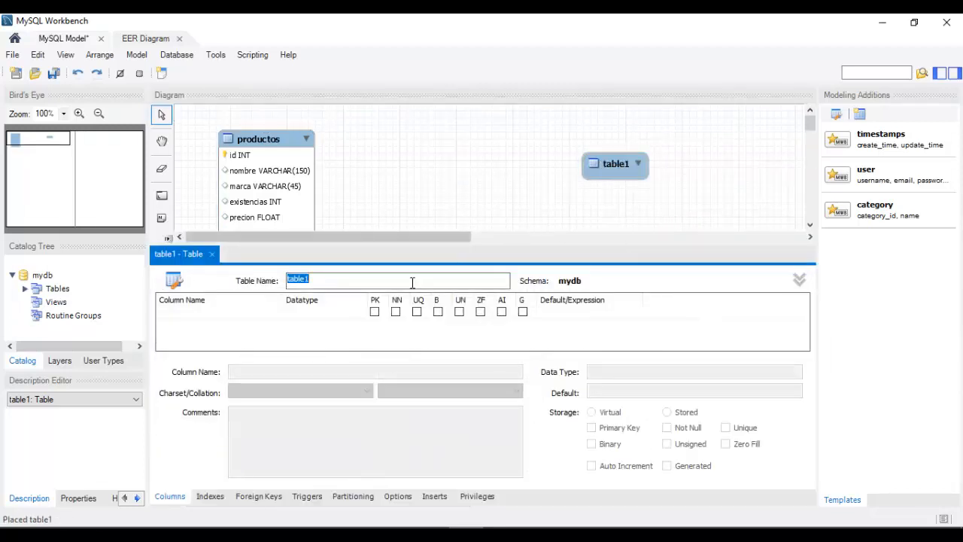
pyautogui.write('V')
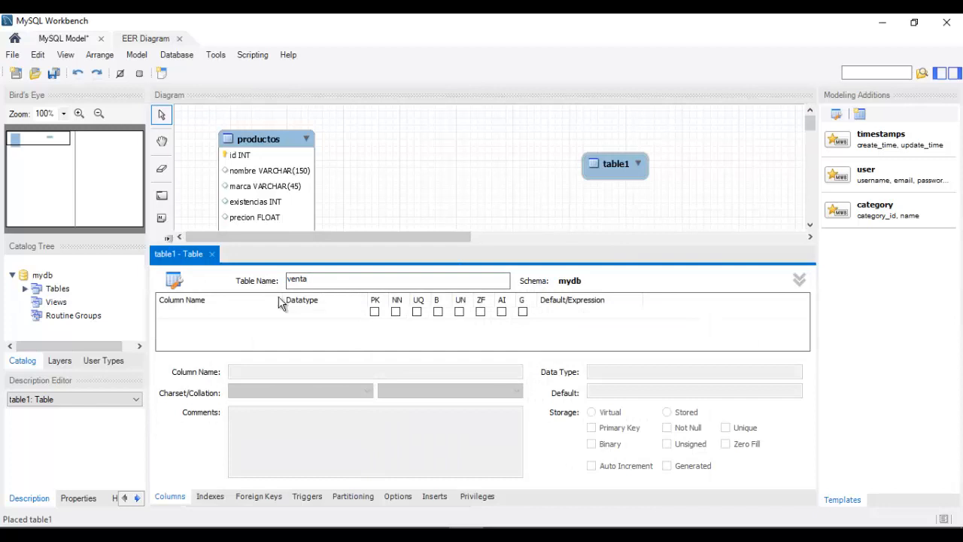
# Step: Add an id column of type INT to the venta table and make it the primary key
pyautogui.doubleClick(198, 313)
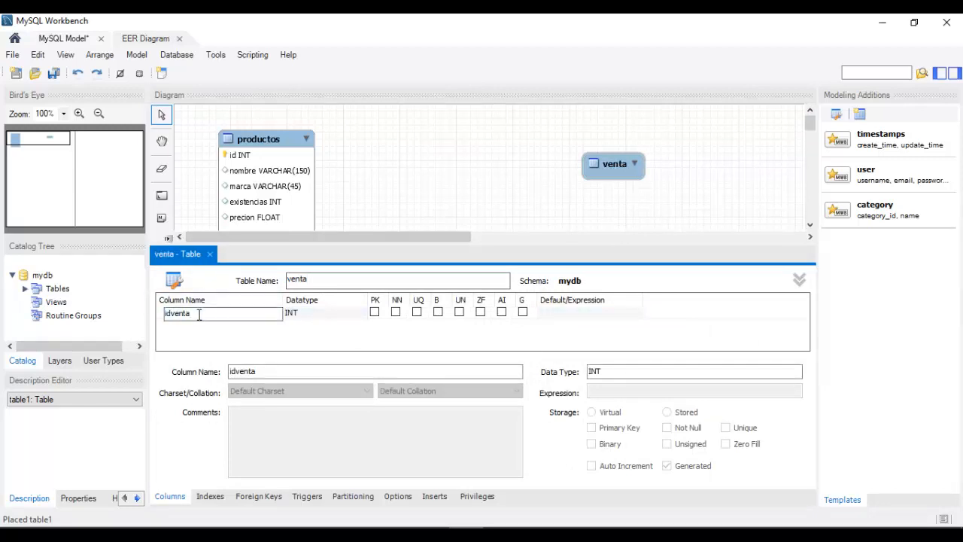
pyautogui.press('BackSpace')
pyautogui.press('BackSpace')
pyautogui.press('BackSpace')
pyautogui.press('BackSpace')
pyautogui.click(378, 312)
pyautogui.click(375, 313)
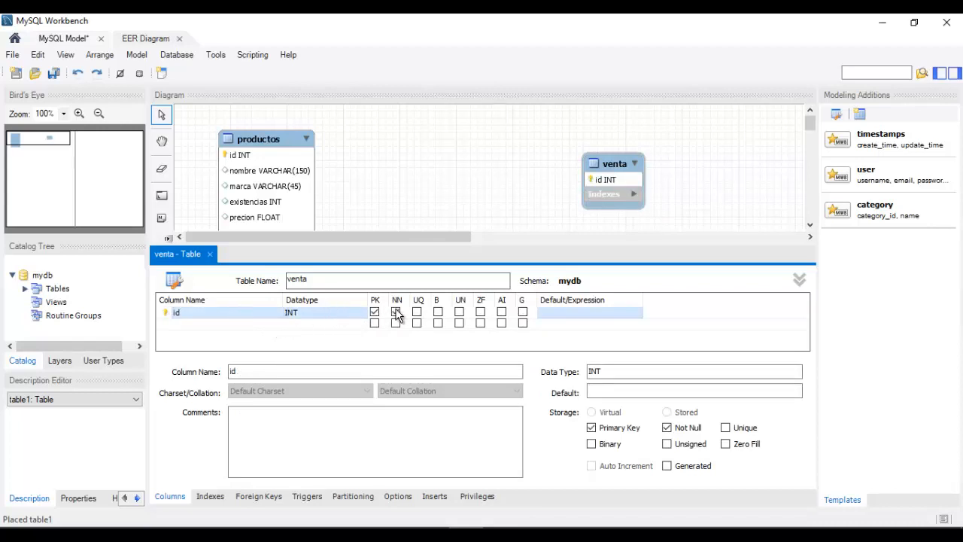
# Step: Add a fecha column to the venta table with the data type DATE
pyautogui.click(231, 324)
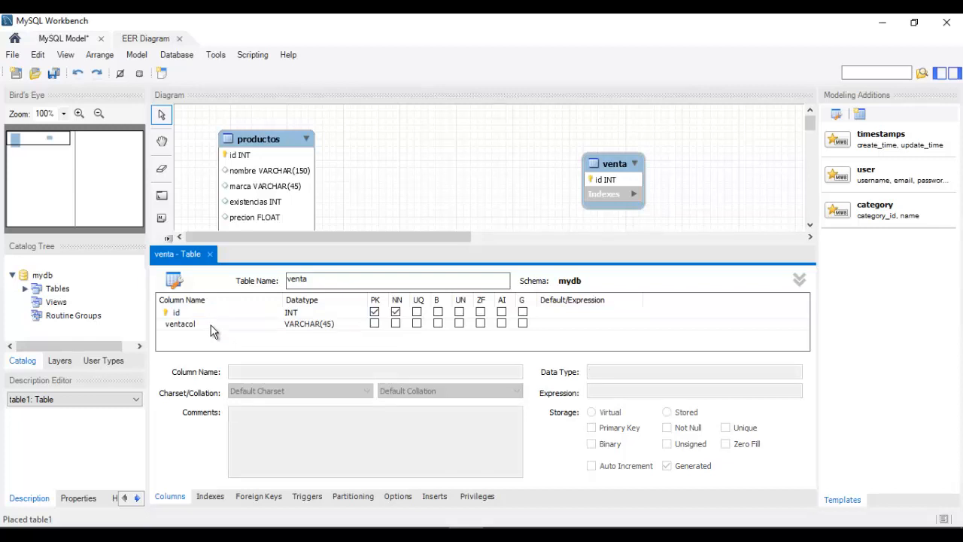
pyautogui.click(211, 325)
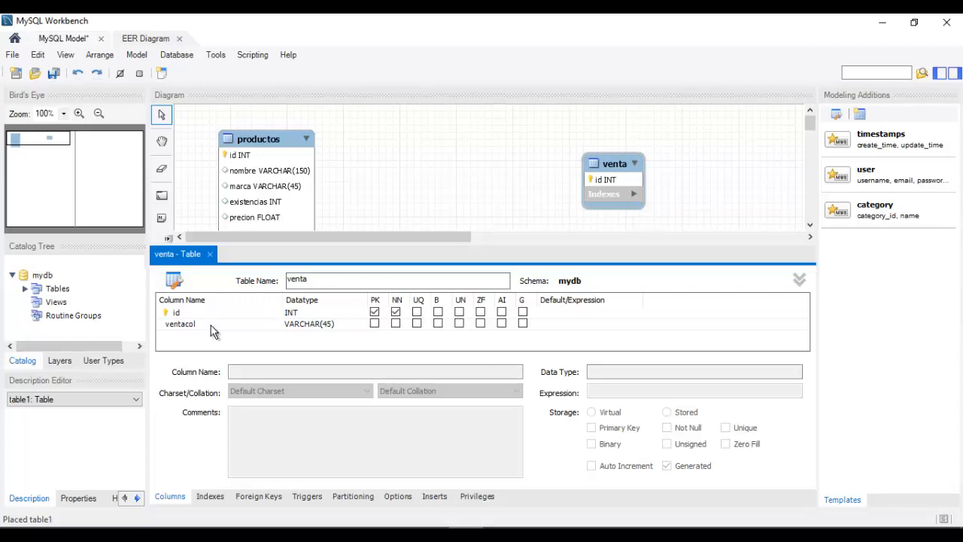
pyautogui.click(211, 325)
pyautogui.write('fecha')
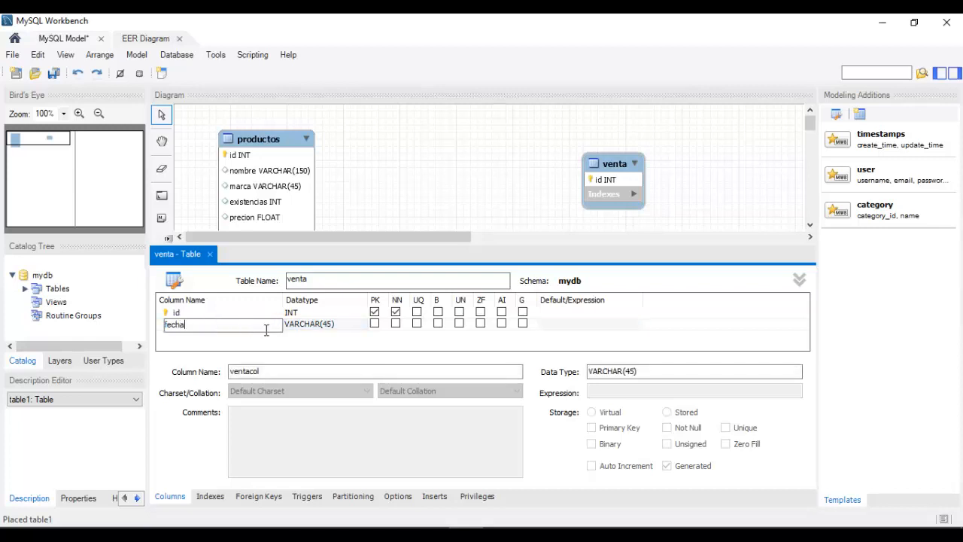
pyautogui.click(333, 323)
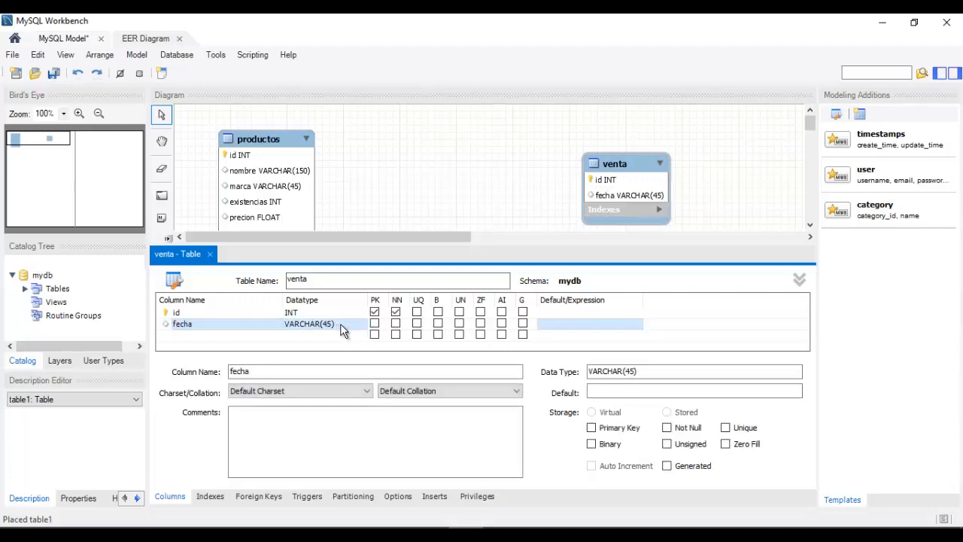
pyautogui.click(348, 324)
pyautogui.click(366, 323)
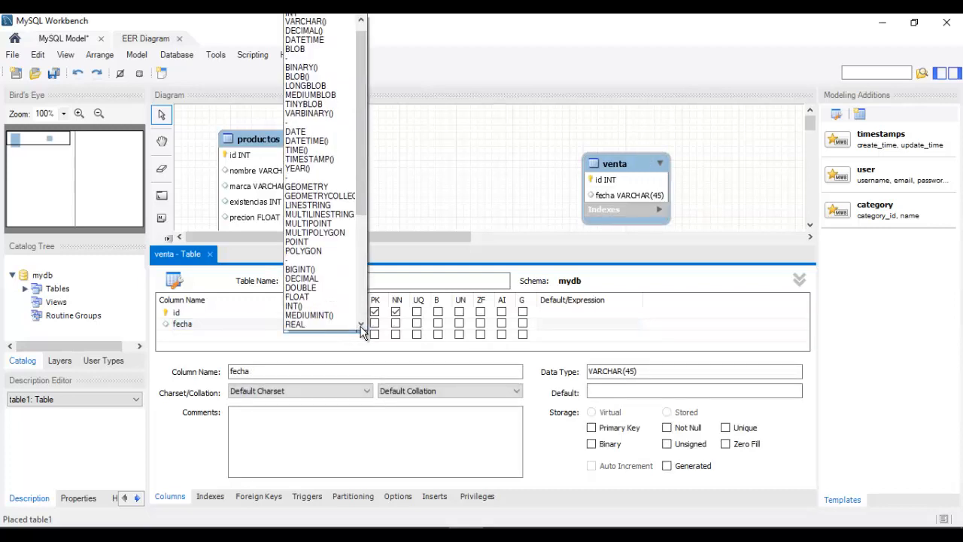
pyautogui.click(316, 129)
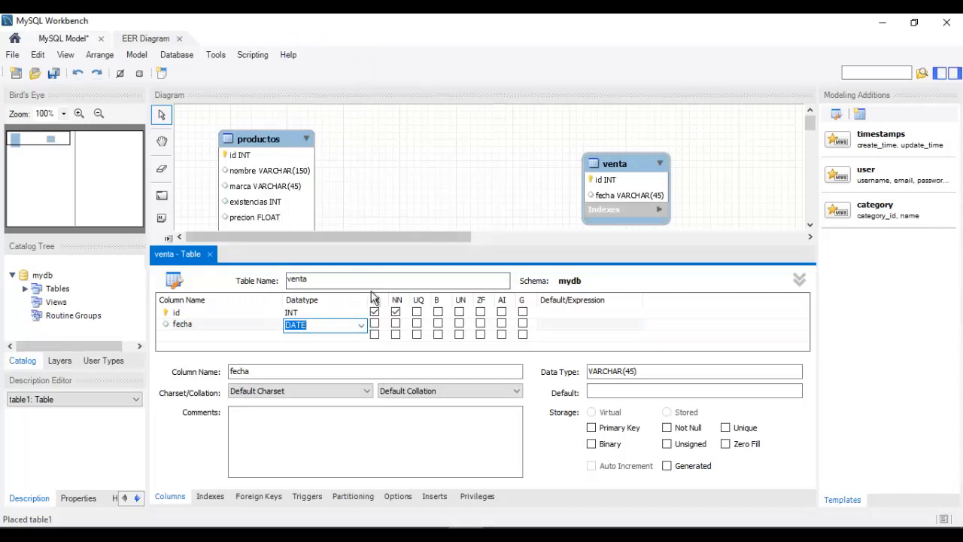
pyautogui.click(201, 336)
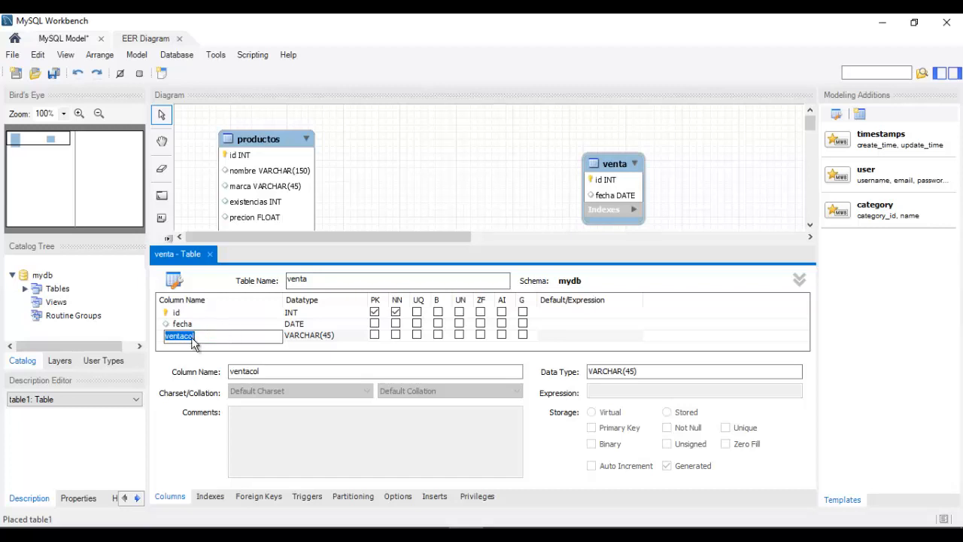
pyautogui.press('Escape')
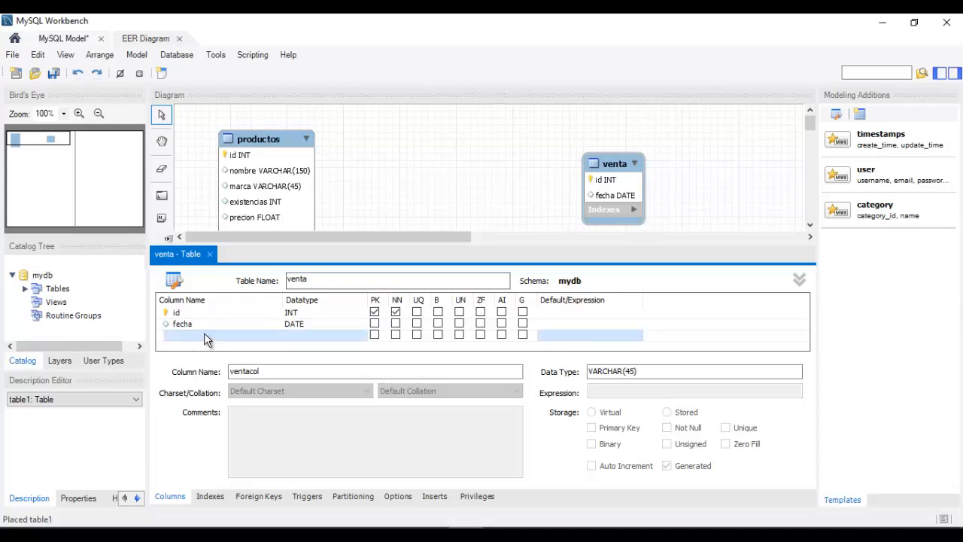
pyautogui.rightClick(206, 334)
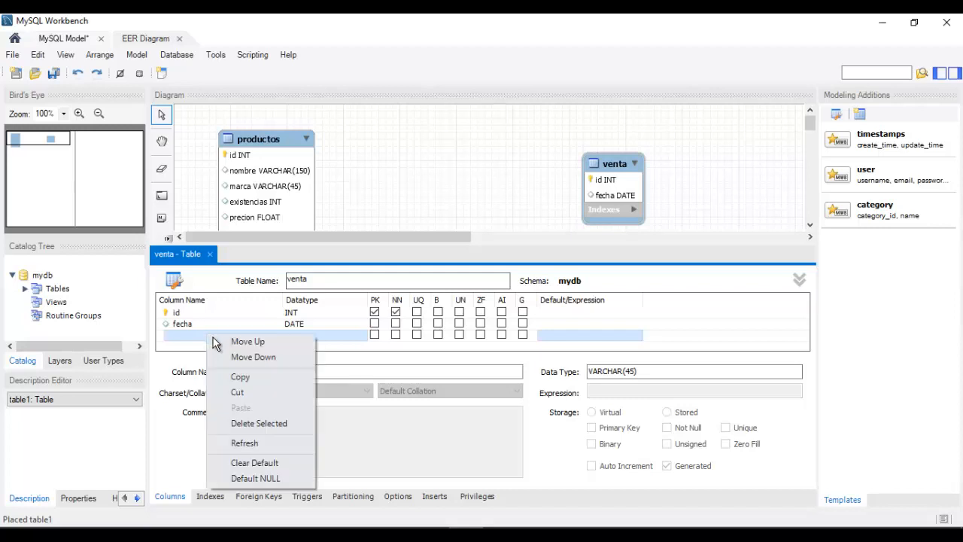
pyautogui.click(259, 423)
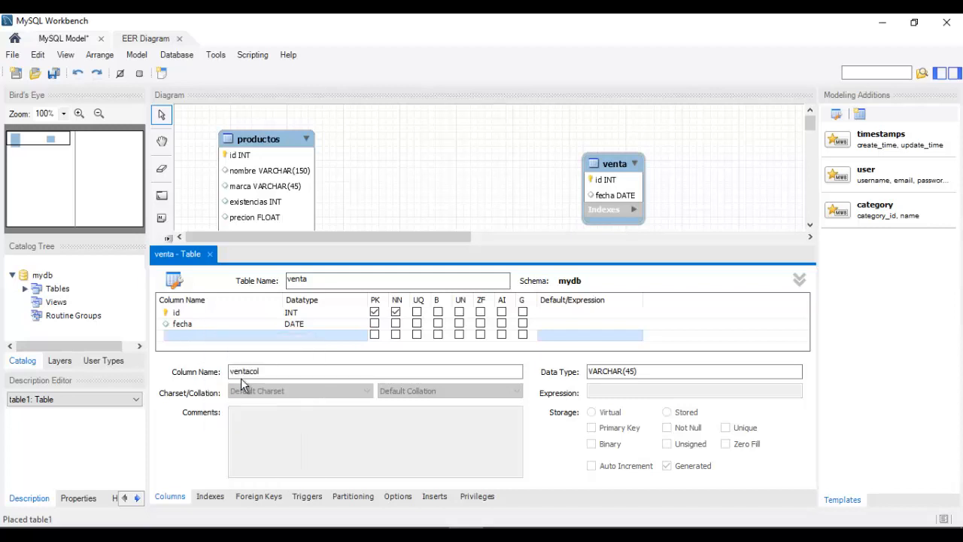
# Step: Add a tipoventa column of type VARCHAR(45) to the venta table and close the table editor
pyautogui.click(212, 336)
pyautogui.write('tipoventa')
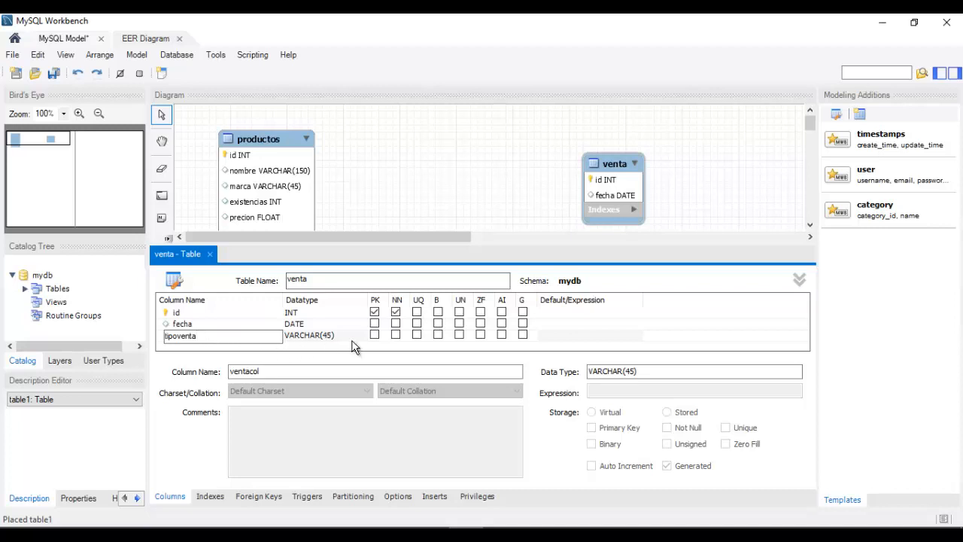
pyautogui.click(245, 325)
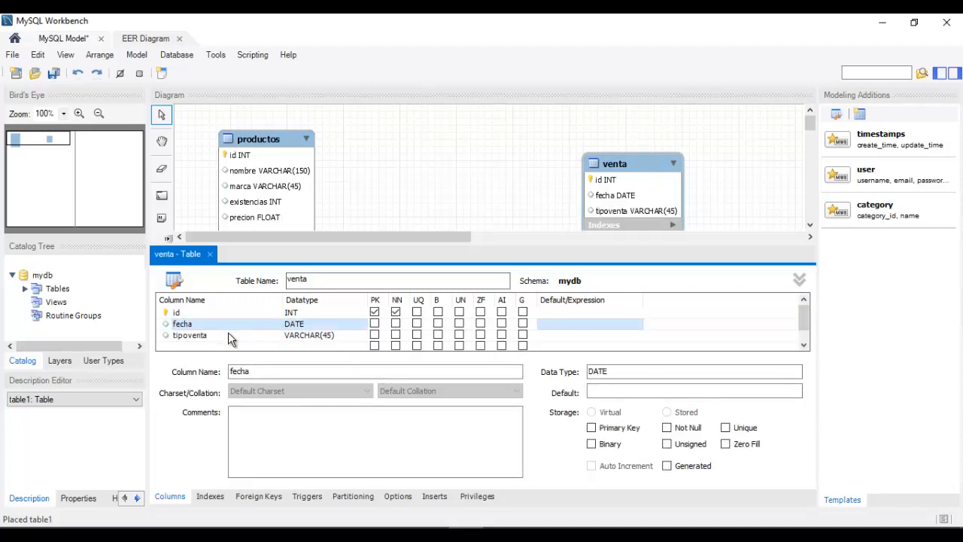
pyautogui.click(211, 257)
pyautogui.click(211, 254)
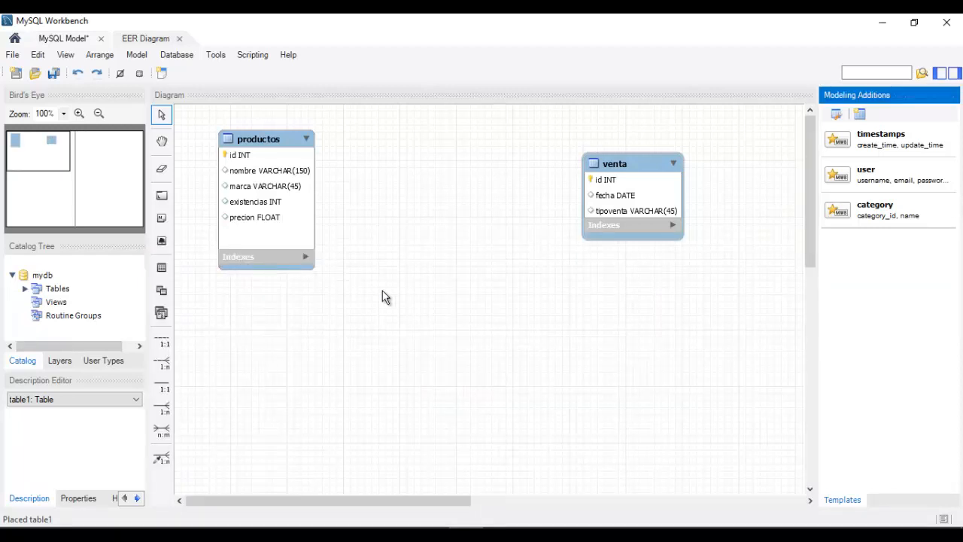
# Step: Place a third table in the diagram well below venta and name it usuarios
pyautogui.click(164, 270)
pyautogui.click(617, 368)
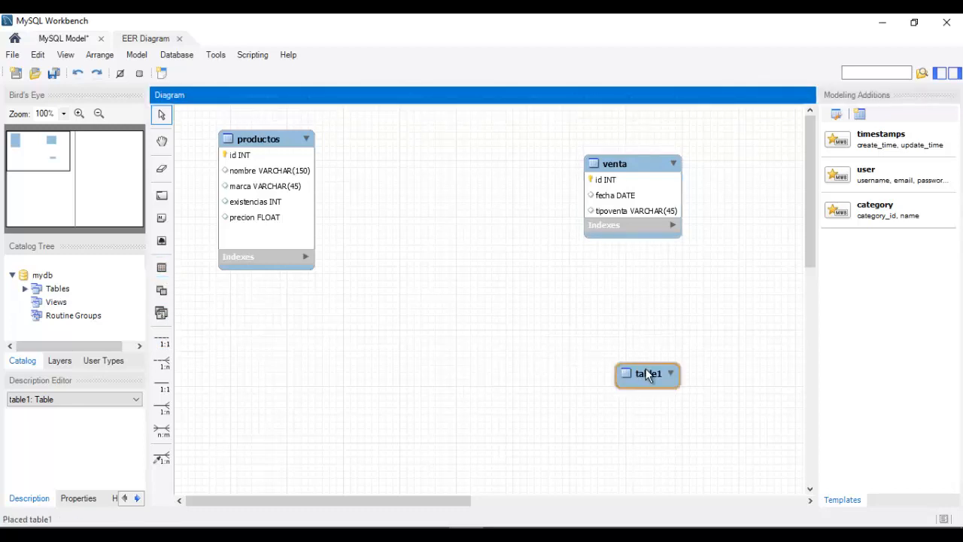
pyautogui.doubleClick(646, 370)
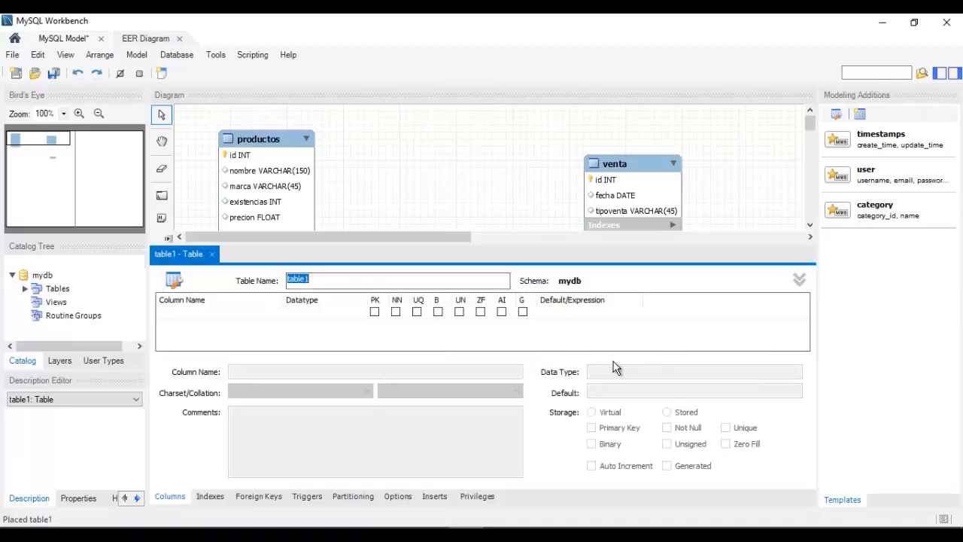
pyautogui.click(210, 314)
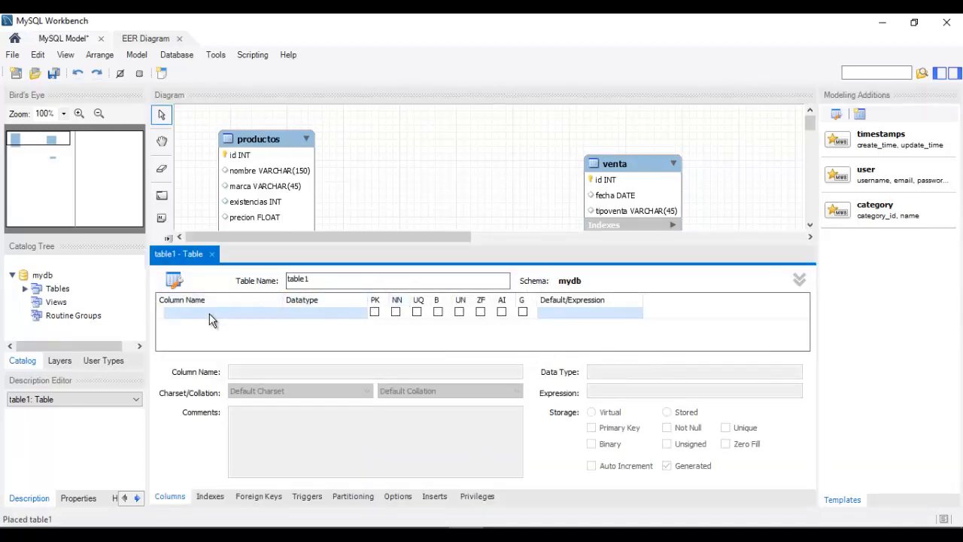
pyautogui.doubleClick(325, 279)
pyautogui.write('usuar')
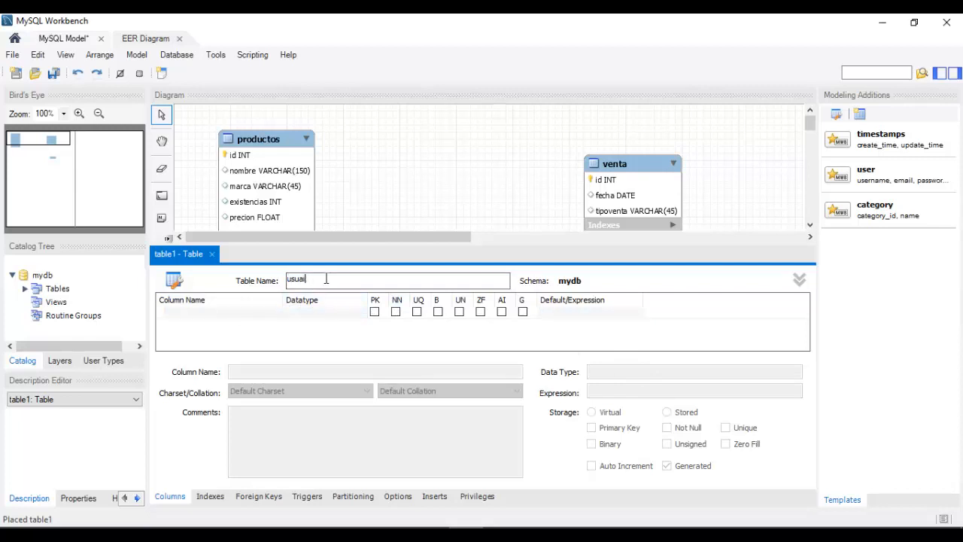
pyautogui.write('rios')
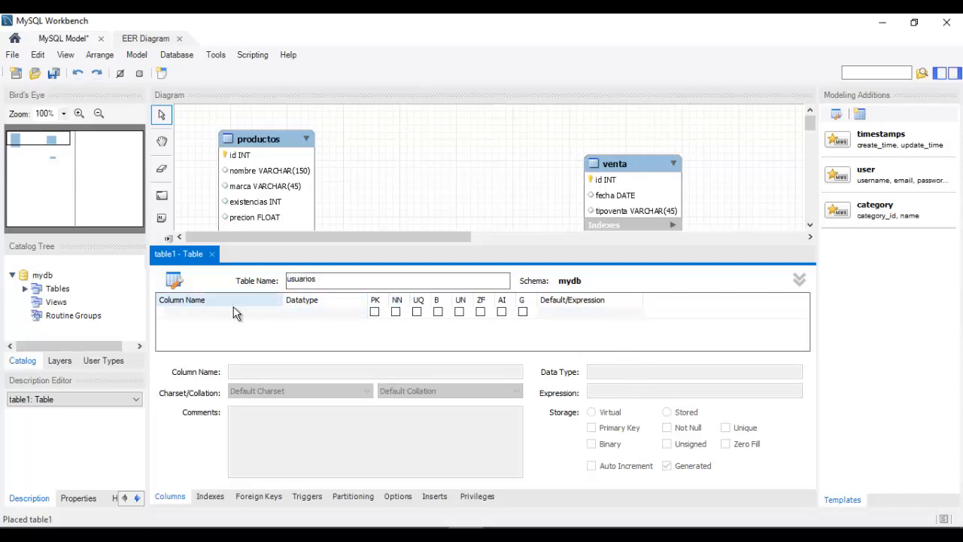
# Step: Add an id column of type INT to the usuarios table and make it the primary key
pyautogui.click(207, 314)
pyautogui.click(208, 312)
pyautogui.write('id')
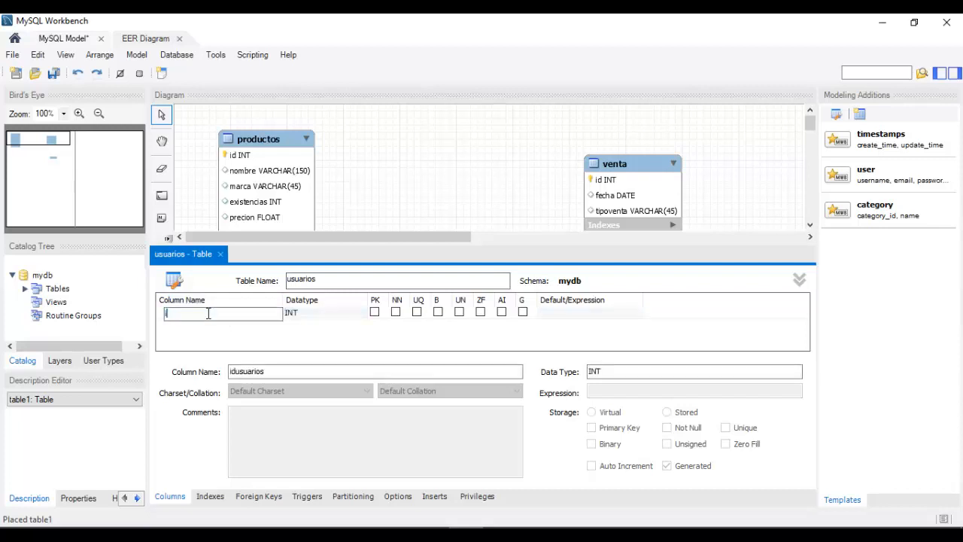
pyautogui.click(375, 312)
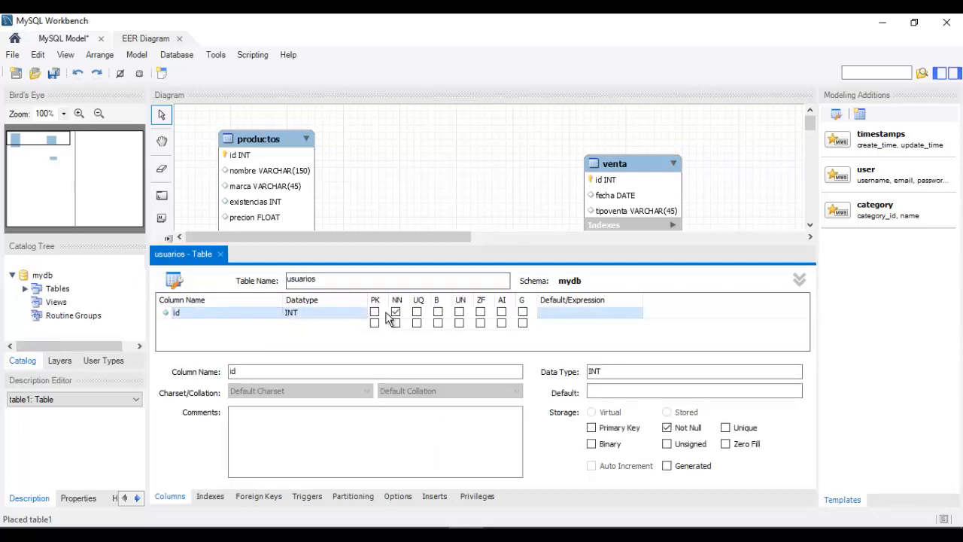
pyautogui.click(379, 312)
# Step: Add a nombre column of type VARCHAR(45) to the usuarios table
pyautogui.doubleClick(226, 326)
pyautogui.click(226, 325)
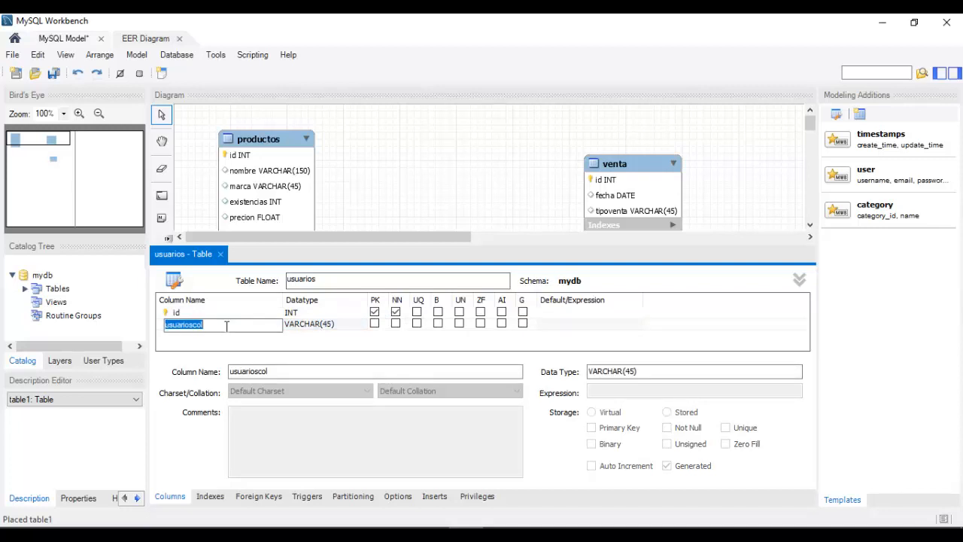
pyautogui.write('nombre')
pyautogui.press('Return')
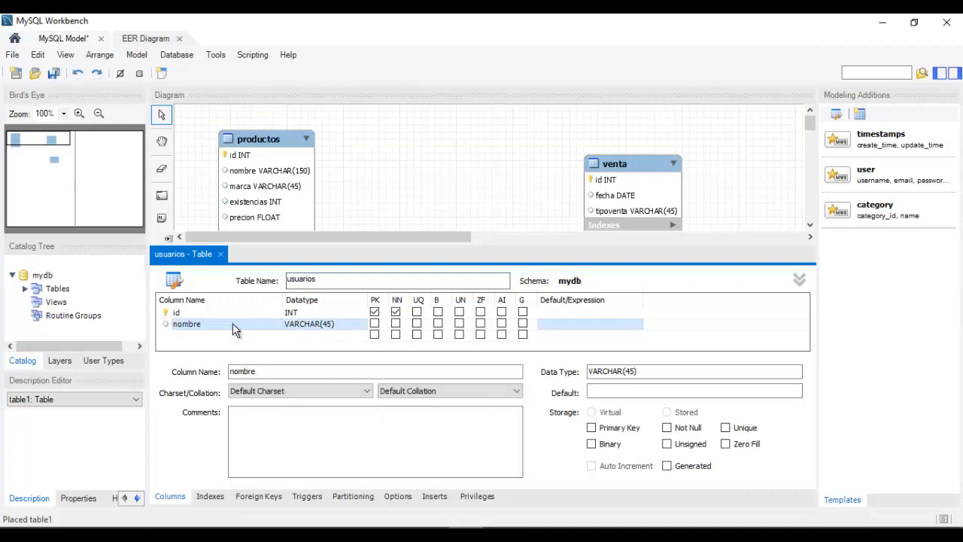
# Step: Add apaterno and amaterno columns of type VARCHAR(45) to the usuarios table
pyautogui.click(196, 334)
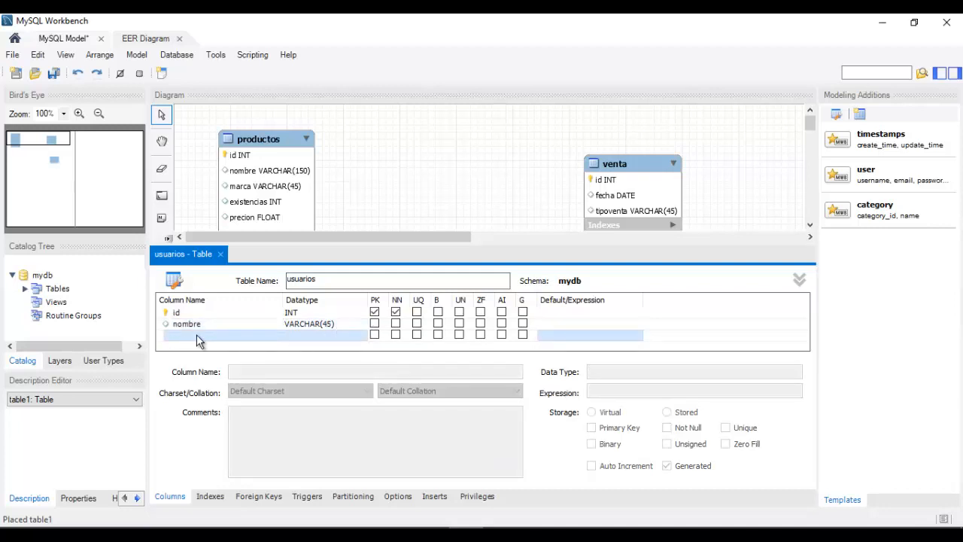
pyautogui.click(197, 335)
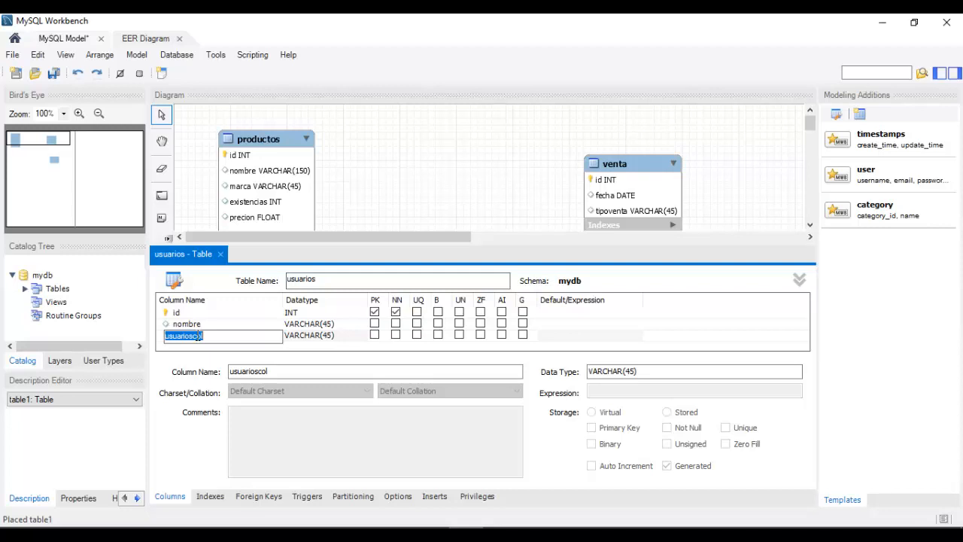
pyautogui.write('apatemo')
pyautogui.click(234, 347)
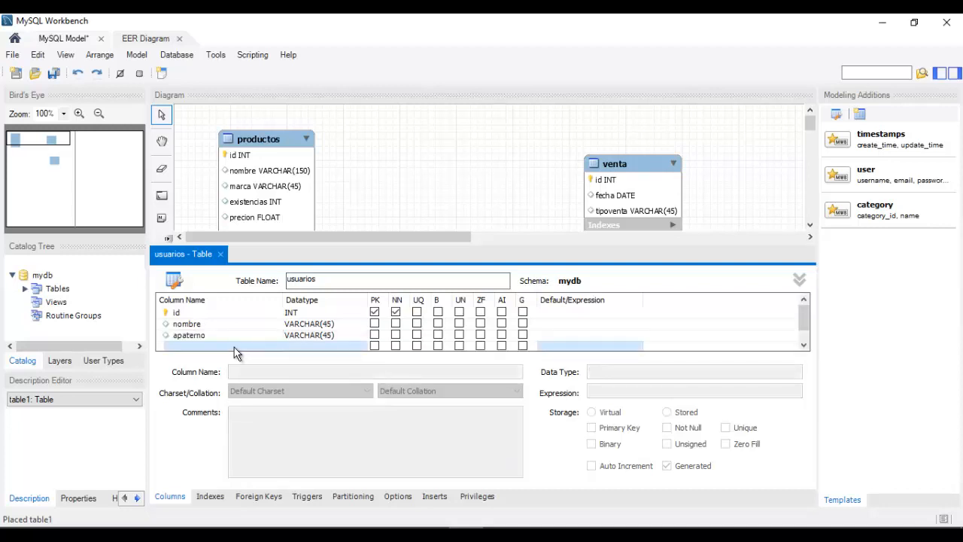
pyautogui.click(234, 347)
pyautogui.write('amaterno')
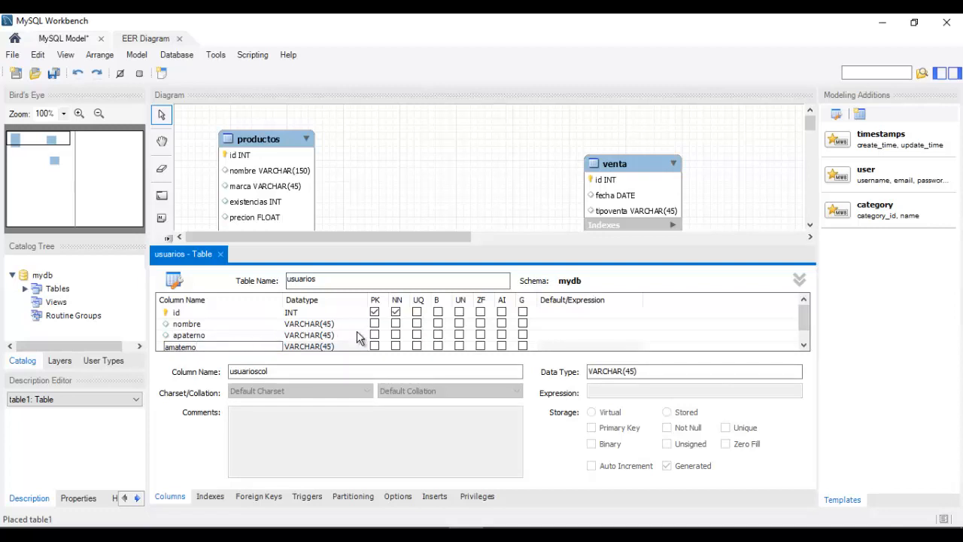
# Step: Mark the amaterno, apaterno and nombre columns of the usuarios table as Not Null
pyautogui.click(397, 344)
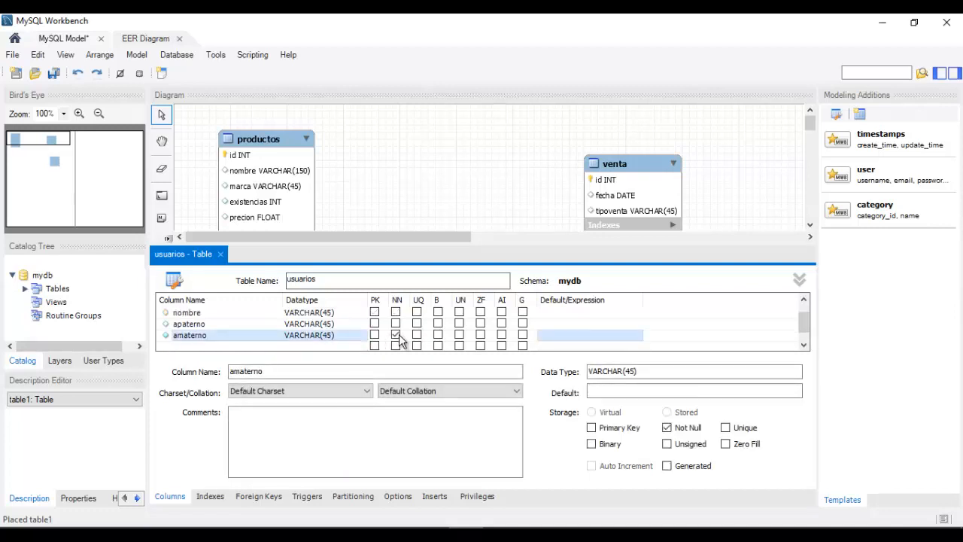
pyautogui.click(396, 323)
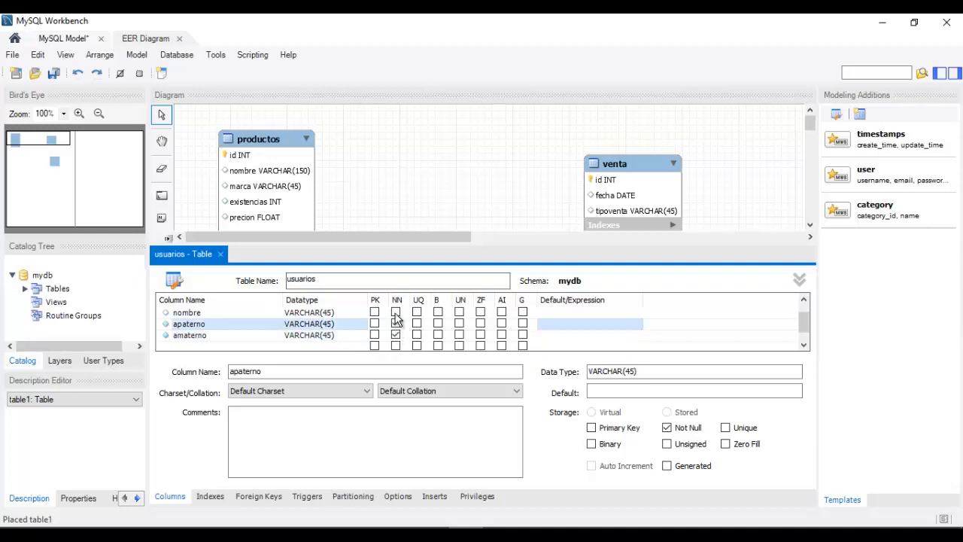
pyautogui.click(395, 312)
# Step: Add a tel column of type VARCHAR(45) to the usuarios table
pyautogui.click(213, 346)
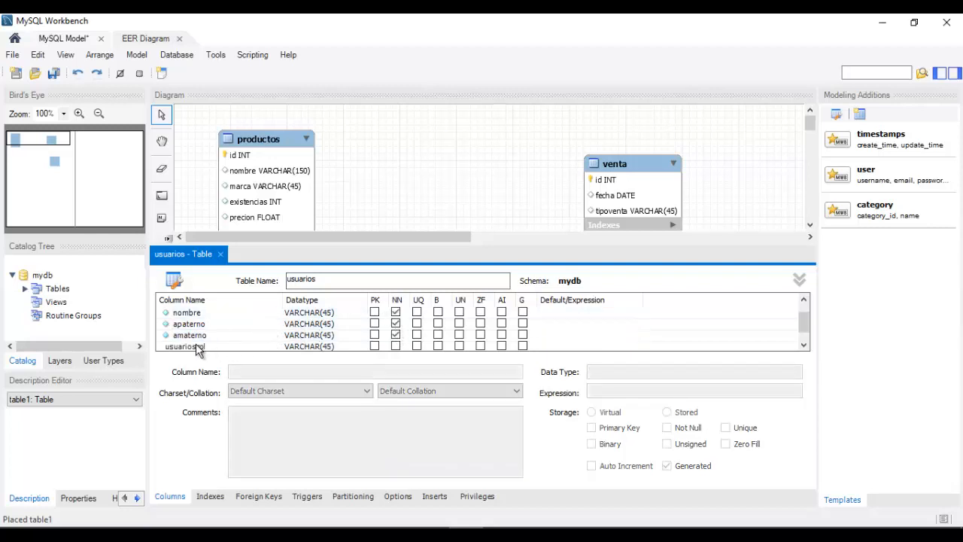
pyautogui.doubleClick(214, 346)
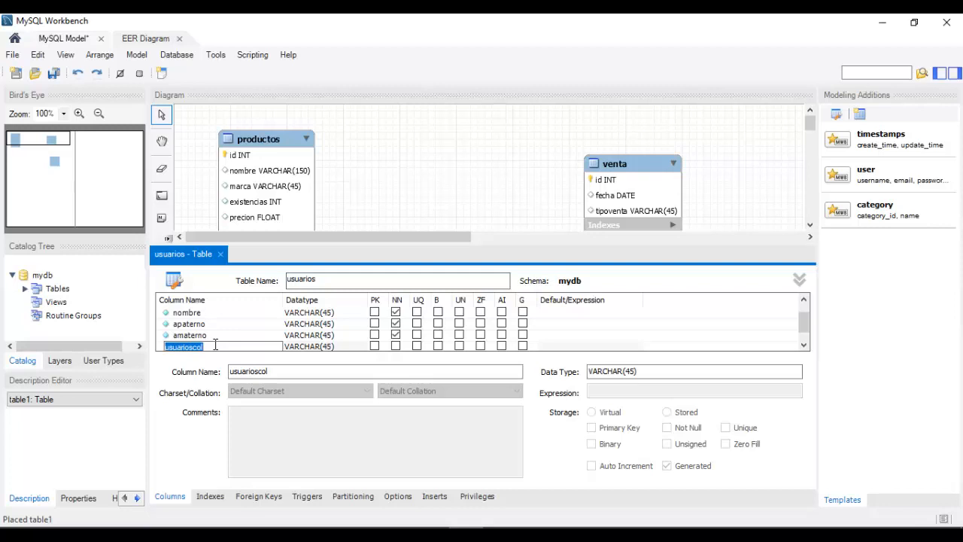
pyautogui.write('tel')
pyautogui.click(321, 344)
pyautogui.click(321, 343)
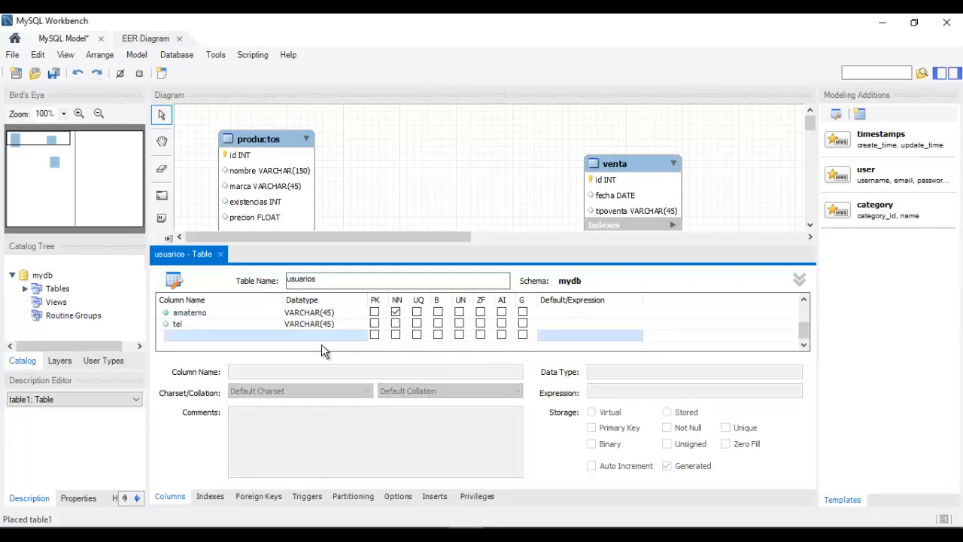
# Step: Add a tipou column of type VARCHAR(45) to the usuarios table and mark it as Not Null
pyautogui.click(207, 337)
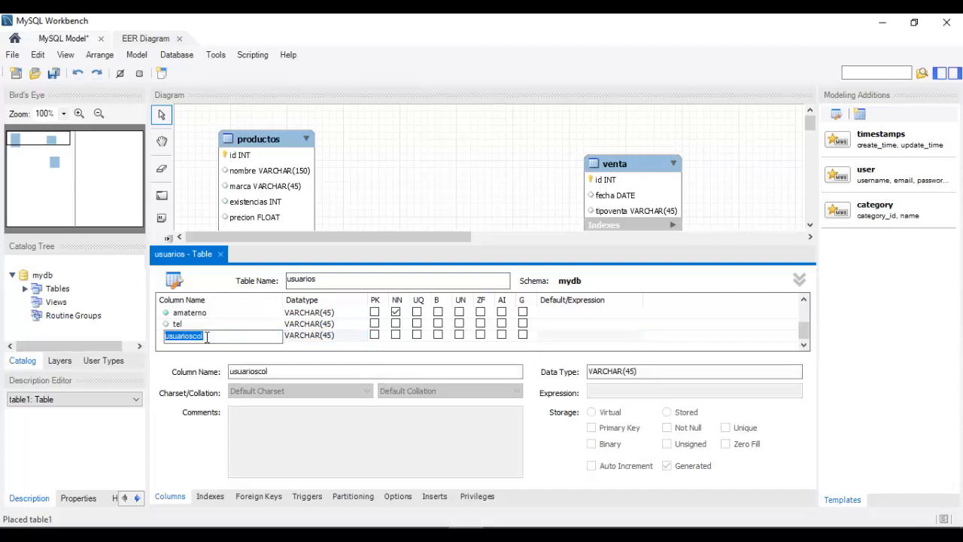
pyautogui.write('tipou')
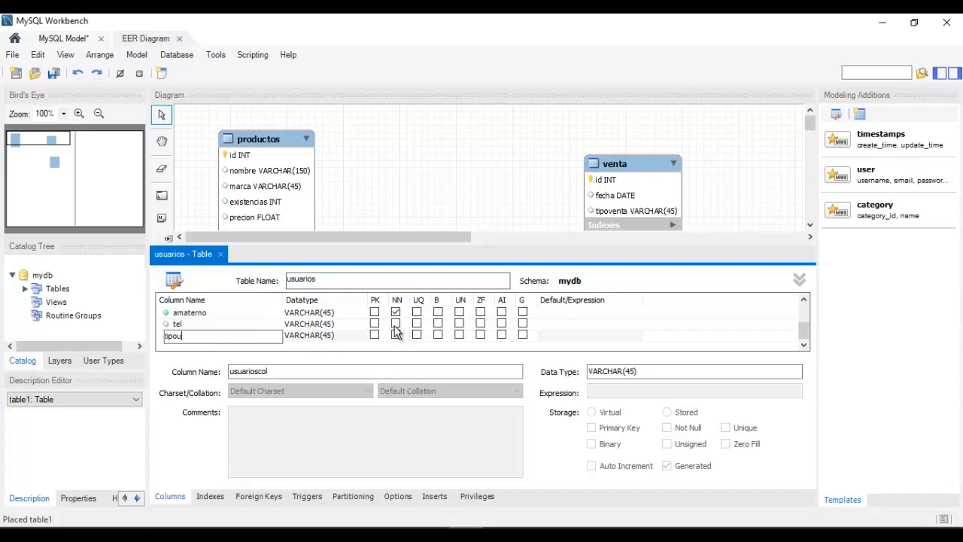
pyautogui.click(396, 336)
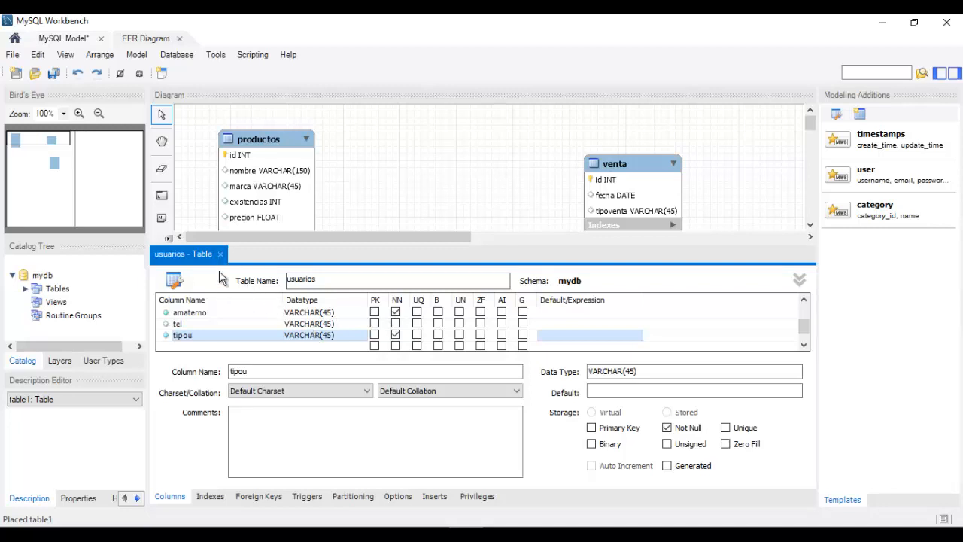
pyautogui.doubleClick(197, 346)
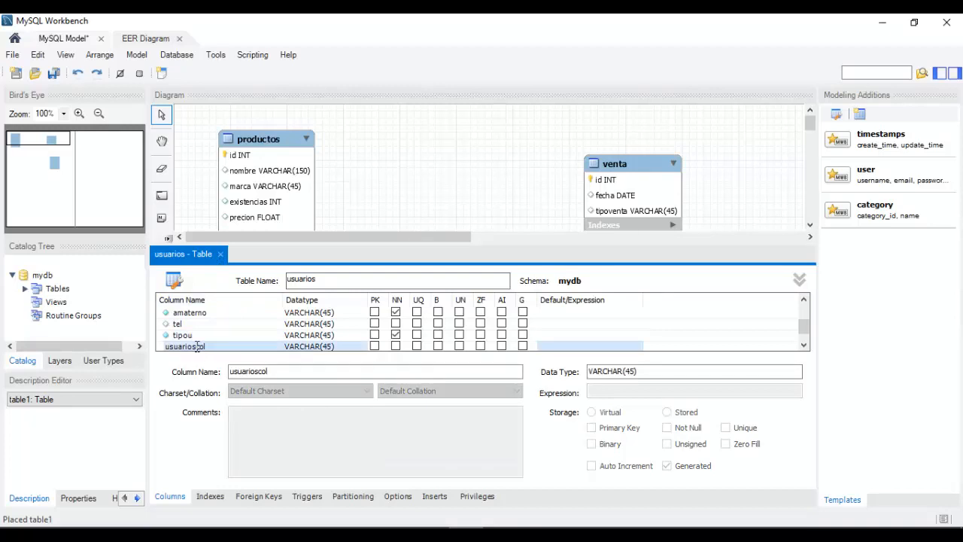
pyautogui.write('usuario')
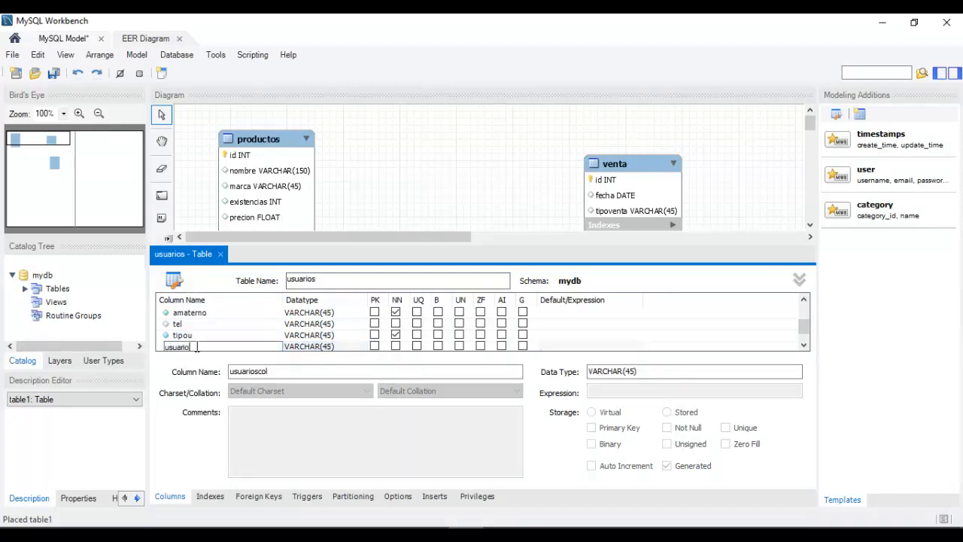
pyautogui.press('Escape')
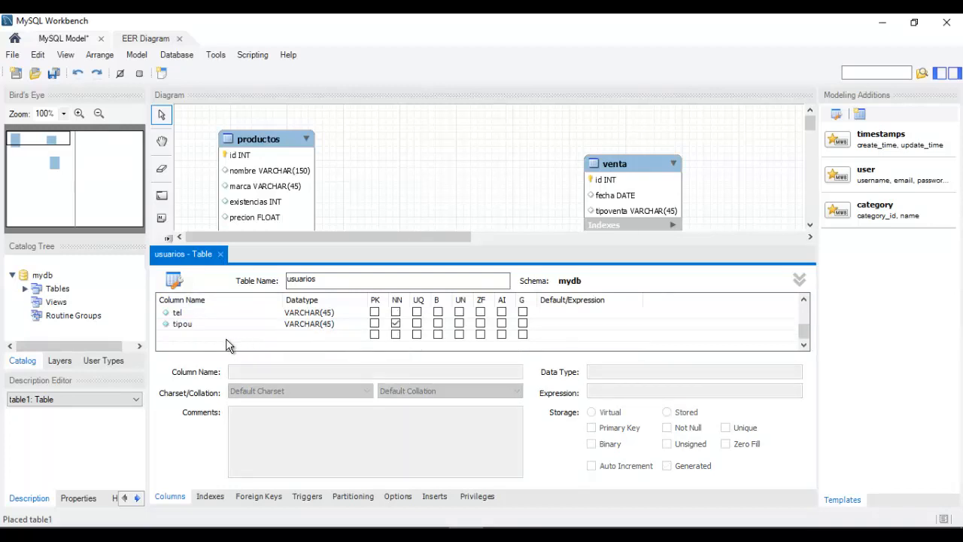
# Step: Add a Not Null password column of type VARCHAR(45) to the usuarios table and close the table editor
pyautogui.doubleClick(226, 336)
pyautogui.write('password')
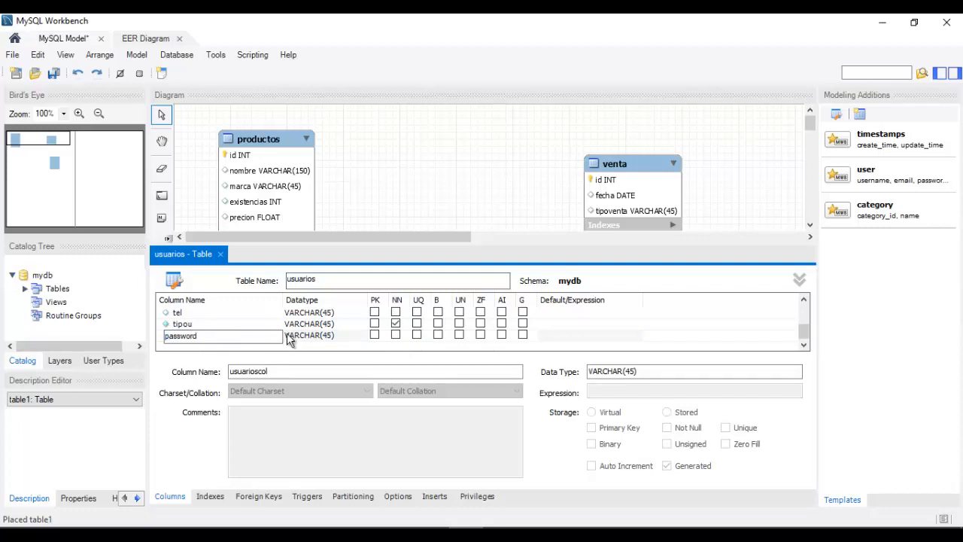
pyautogui.click(395, 334)
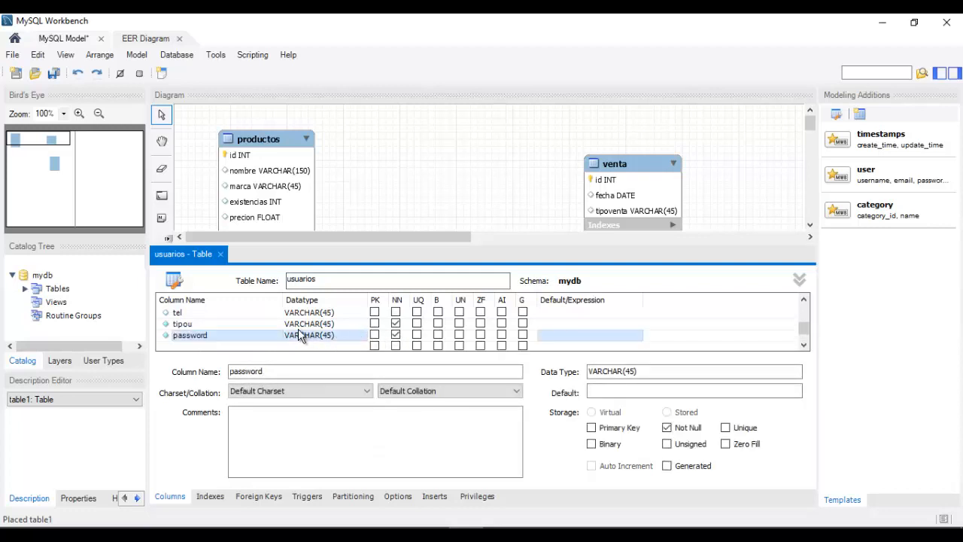
pyautogui.click(222, 252)
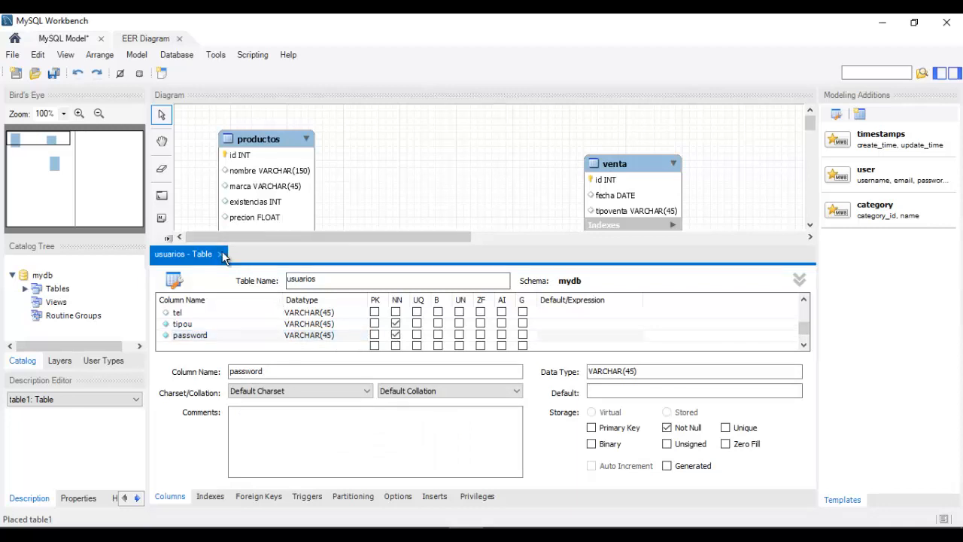
pyautogui.click(220, 254)
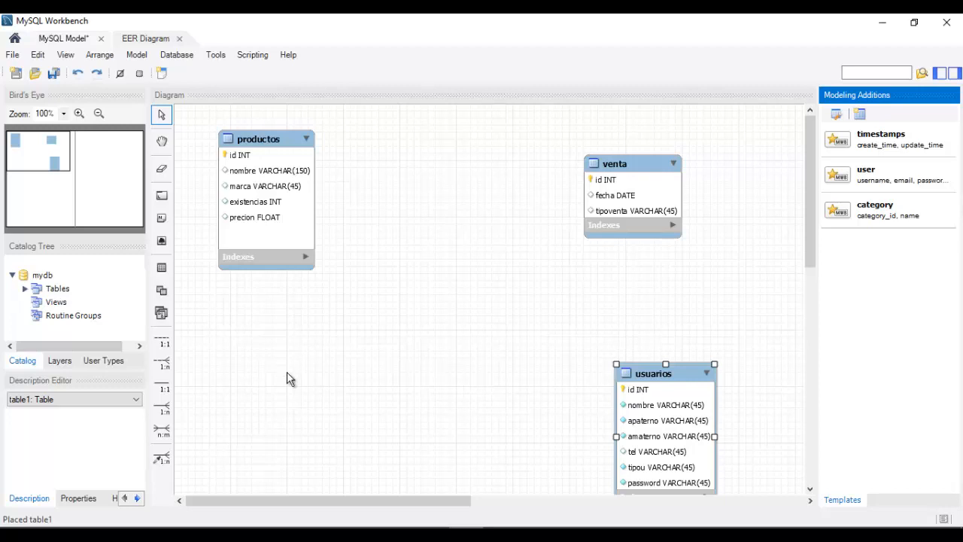
# Step: Place a fourth table in the diagram just below productos and name it tarjetad
pyautogui.click(161, 267)
pyautogui.click(241, 334)
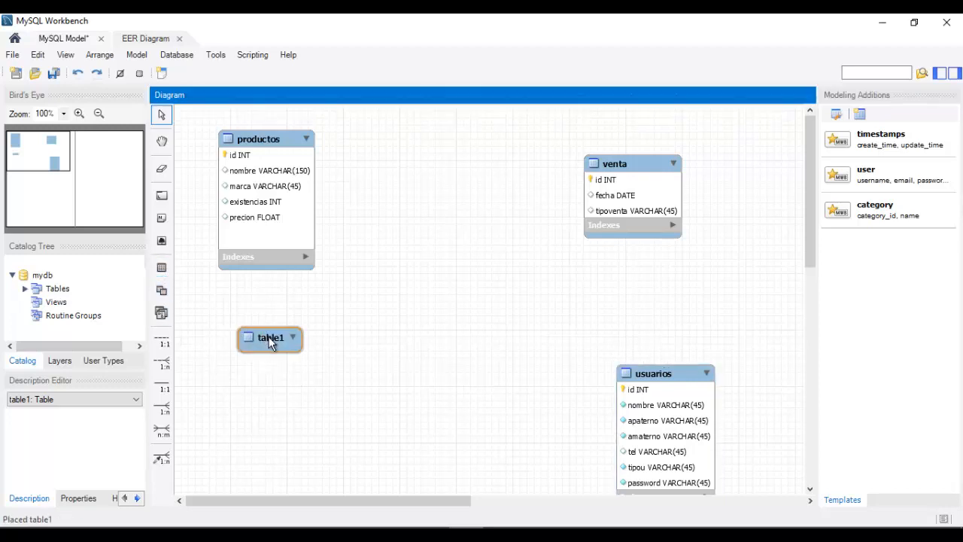
pyautogui.click(271, 342)
pyautogui.rightClick(271, 342)
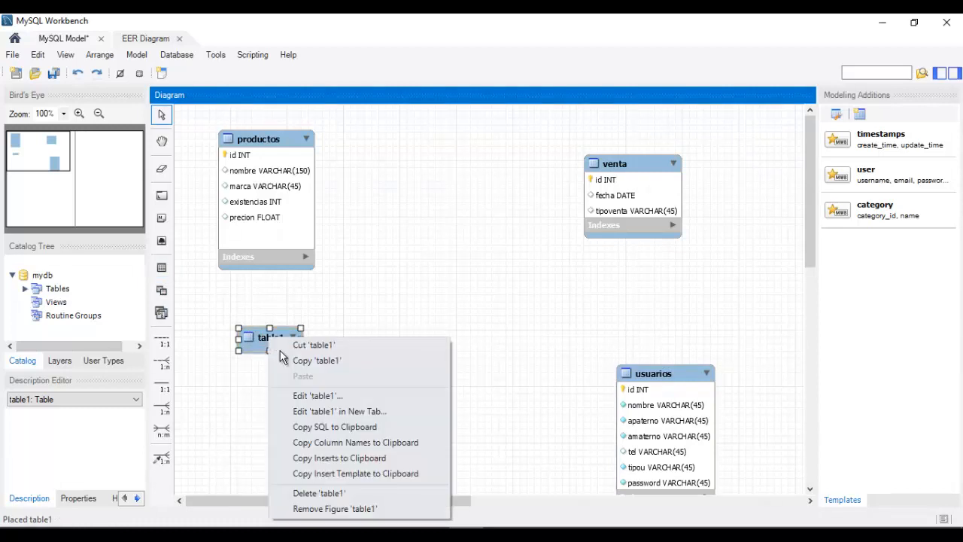
pyautogui.click(322, 395)
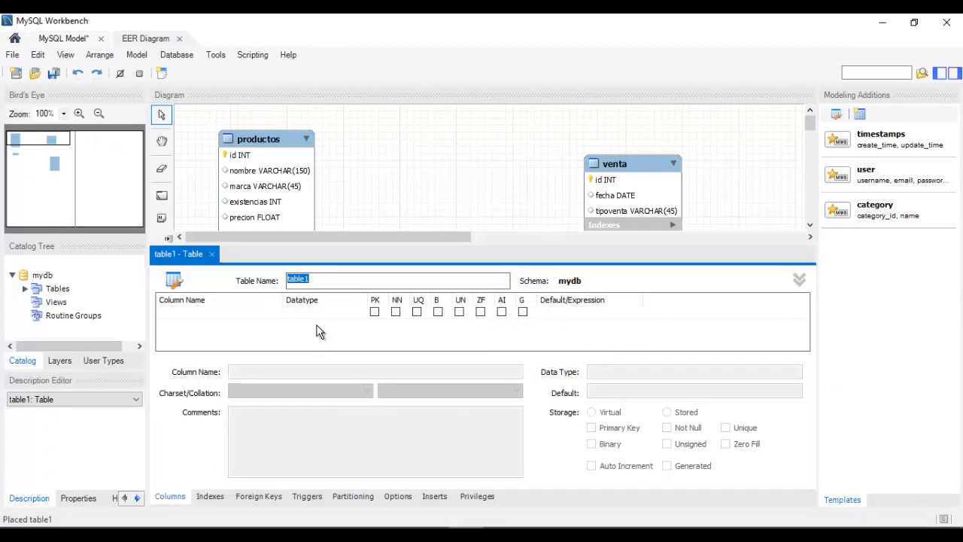
pyautogui.write('tarjetad')
# Step: Add an id column of type INT to the tarjetad table and make it the primary key
pyautogui.click(218, 316)
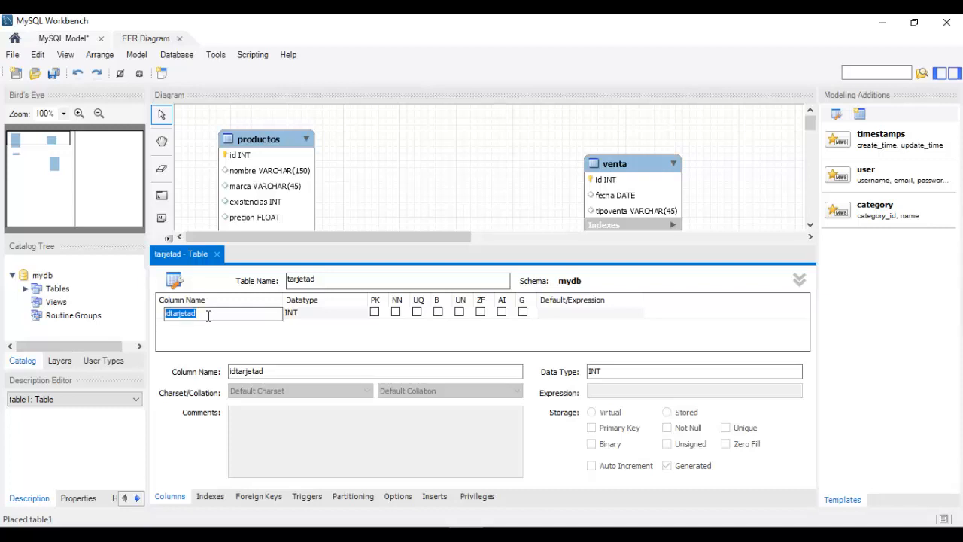
pyautogui.write('id')
pyautogui.click(374, 313)
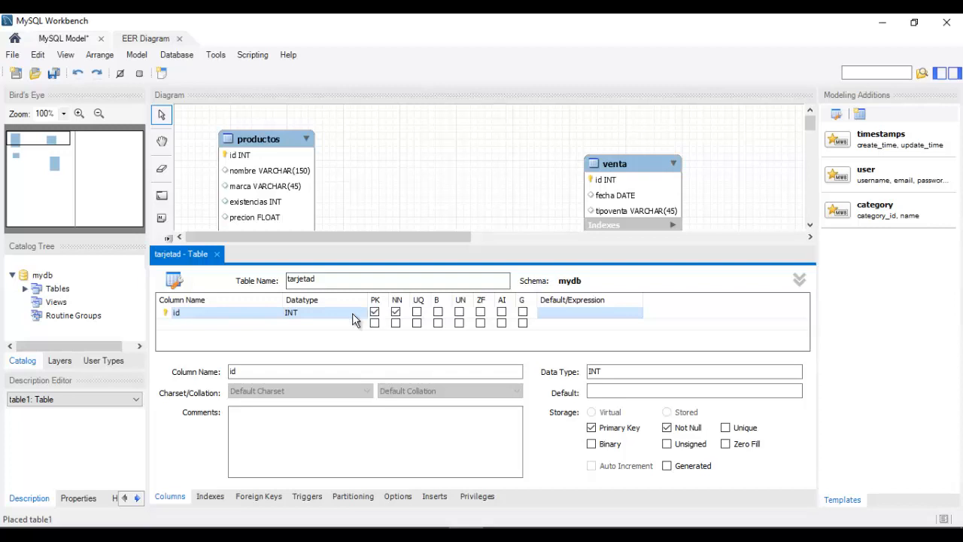
# Step: Add a fechaapertura column of type DATE to the tarjetad table
pyautogui.click(206, 325)
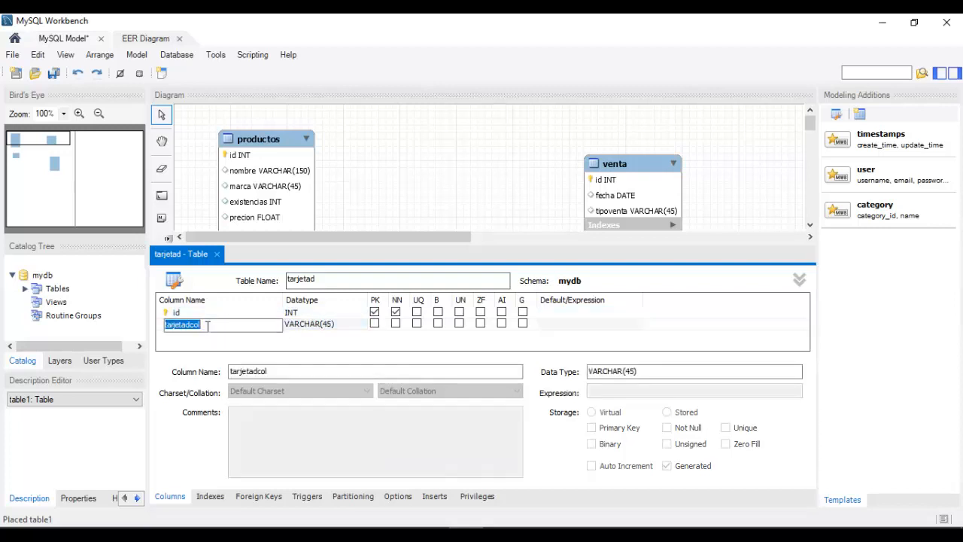
pyautogui.write('fechaapertura')
pyautogui.click(350, 324)
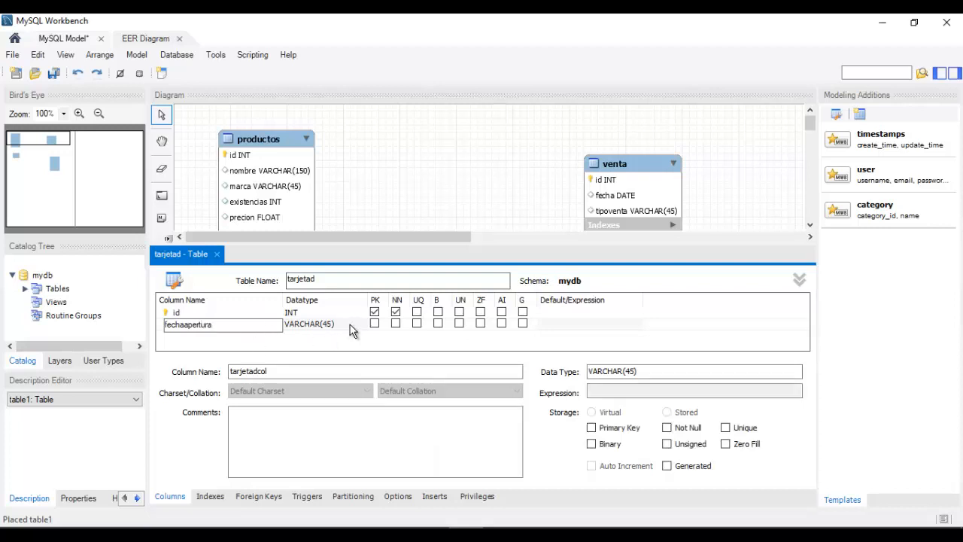
pyautogui.click(364, 324)
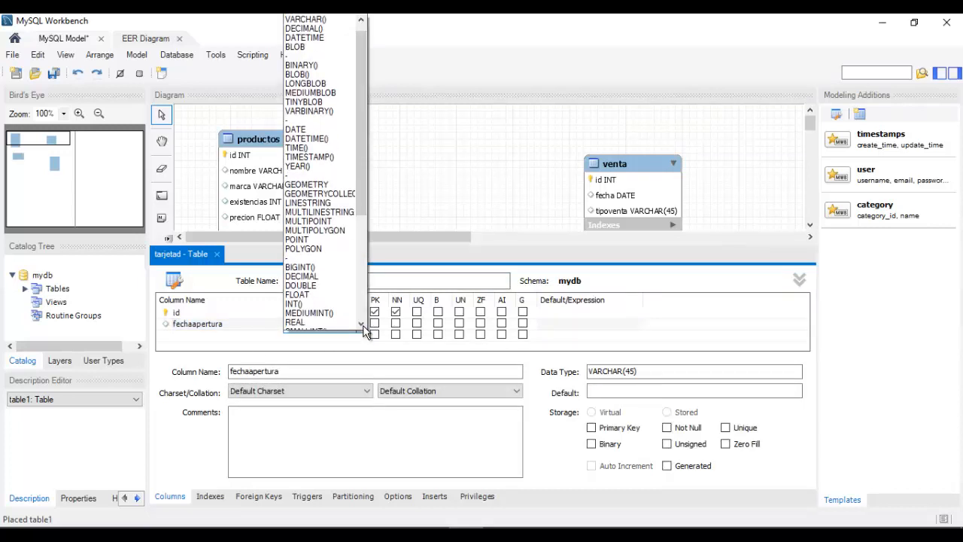
pyautogui.click(331, 128)
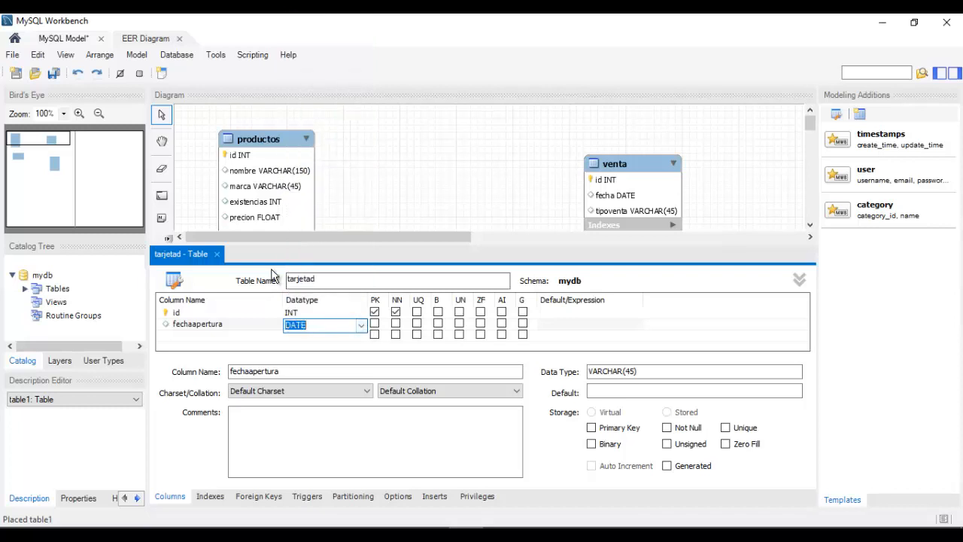
# Step: Add a monto column of type FLOAT to the tarjetad table and close the table editor
pyautogui.click(204, 335)
pyautogui.click(204, 335)
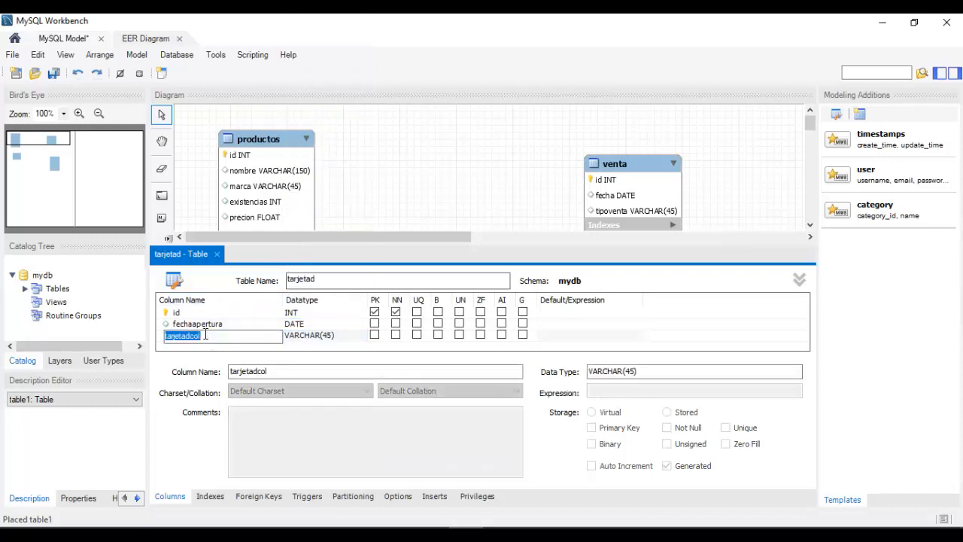
pyautogui.write('monto')
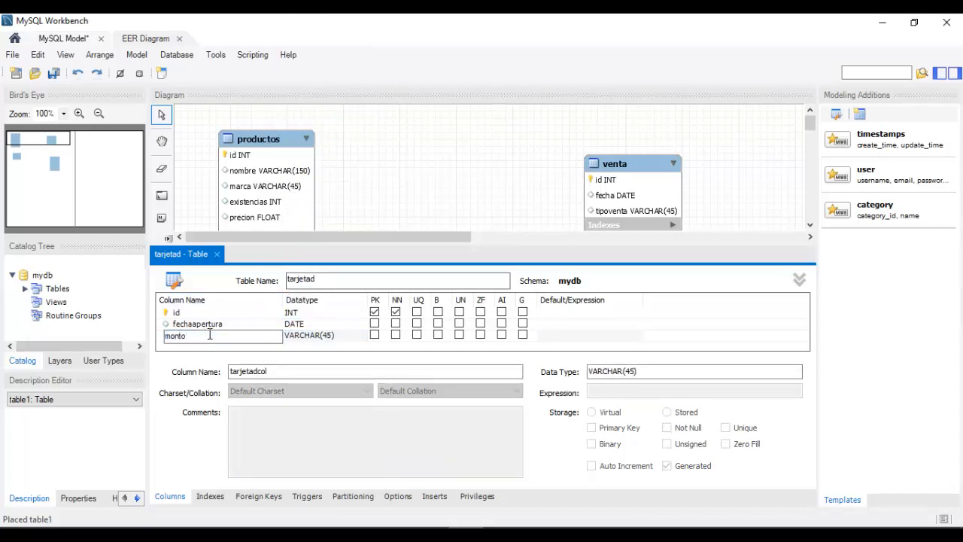
pyautogui.click(347, 335)
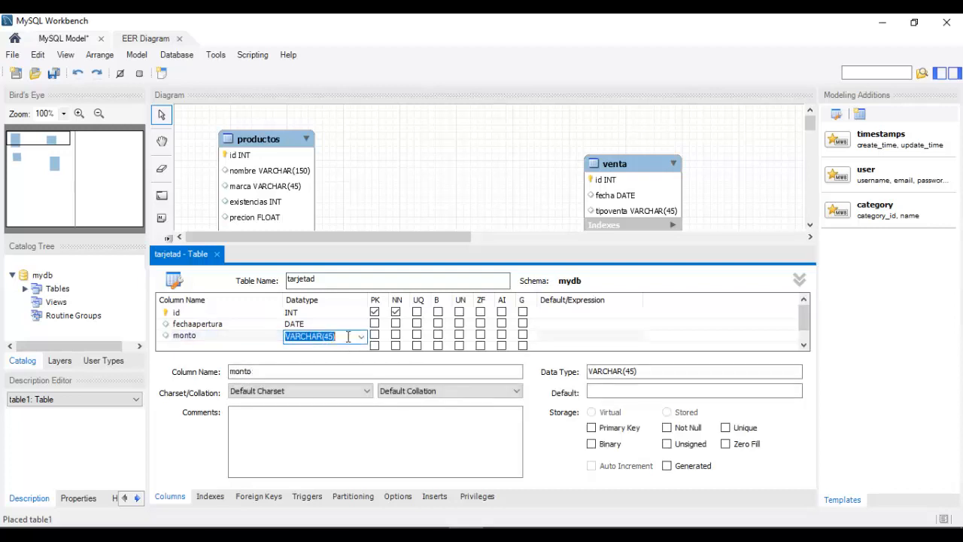
pyautogui.click(361, 336)
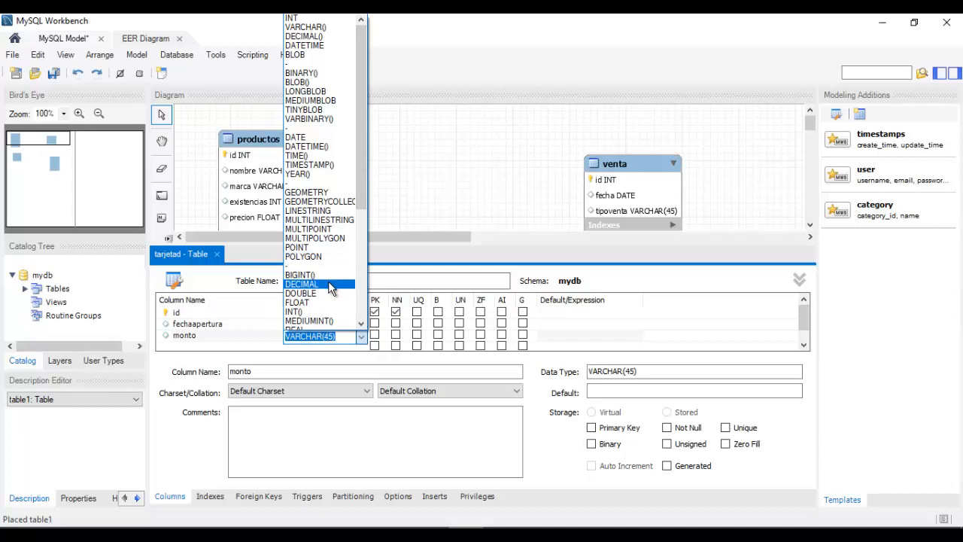
pyautogui.click(312, 303)
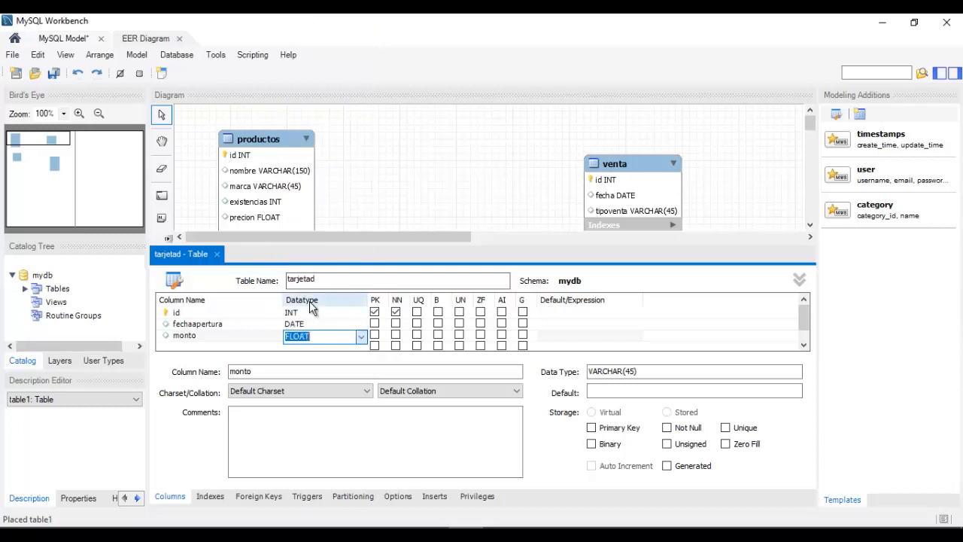
pyautogui.click(236, 347)
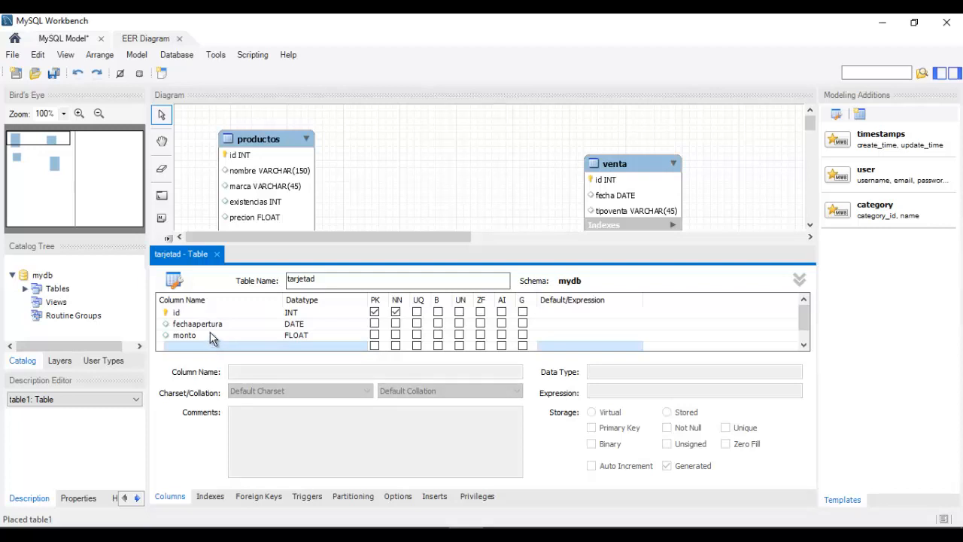
pyautogui.click(217, 254)
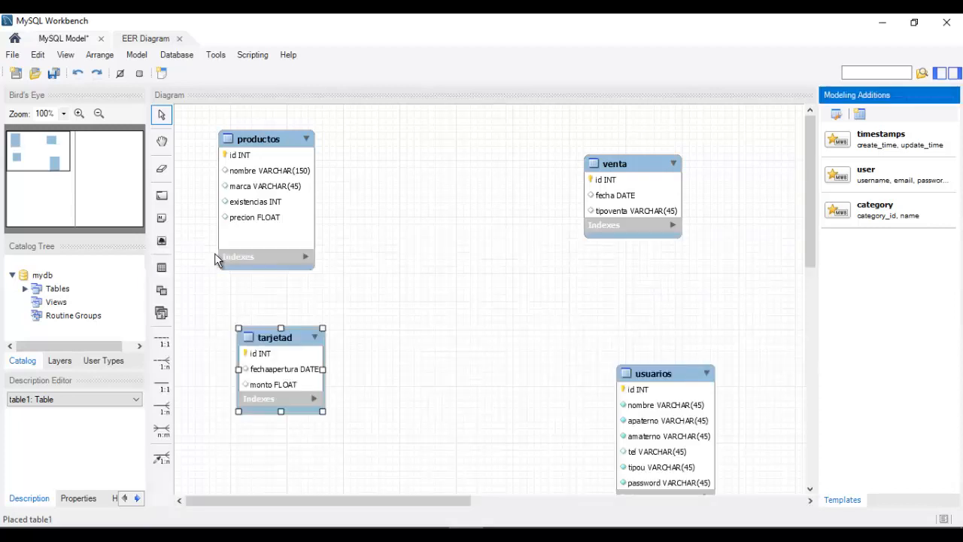
# Step: Move the tarjetad table further below productos and shift usuarios so it sits directly below venta
pyautogui.click(391, 317)
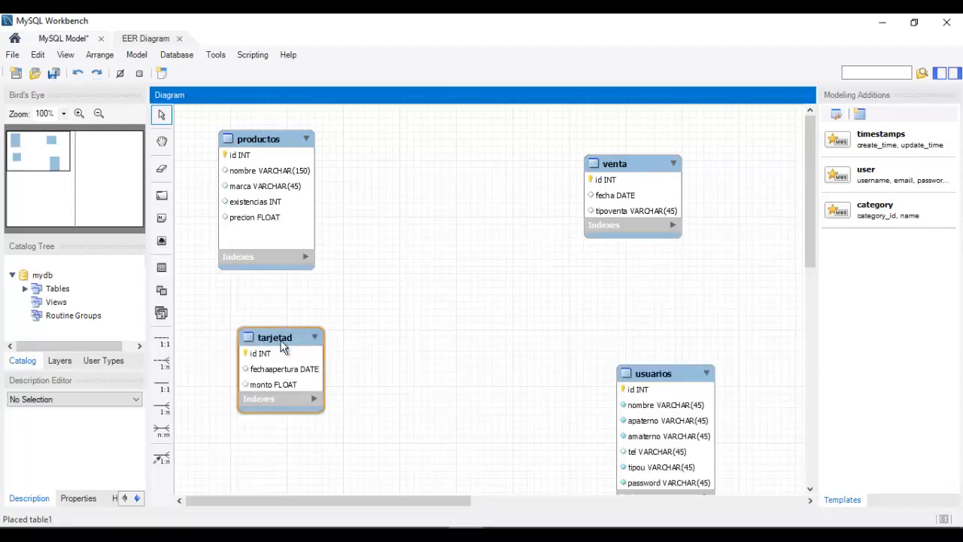
pyautogui.moveTo(296, 337); pyautogui.dragTo(285, 385)
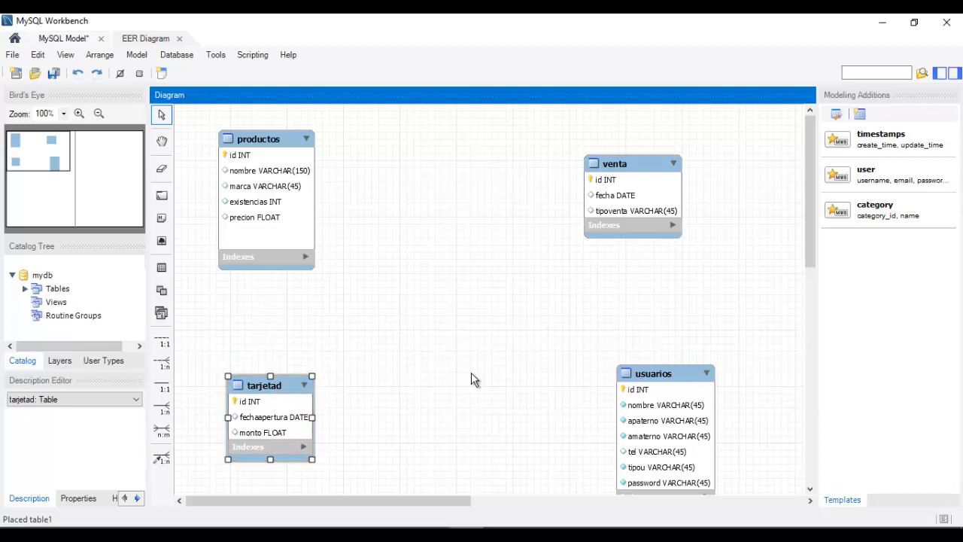
pyautogui.moveTo(637, 368)
pyautogui.mouseDown()
pyautogui.moveTo(627, 358)
pyautogui.moveTo(629, 365)
pyautogui.mouseUp()
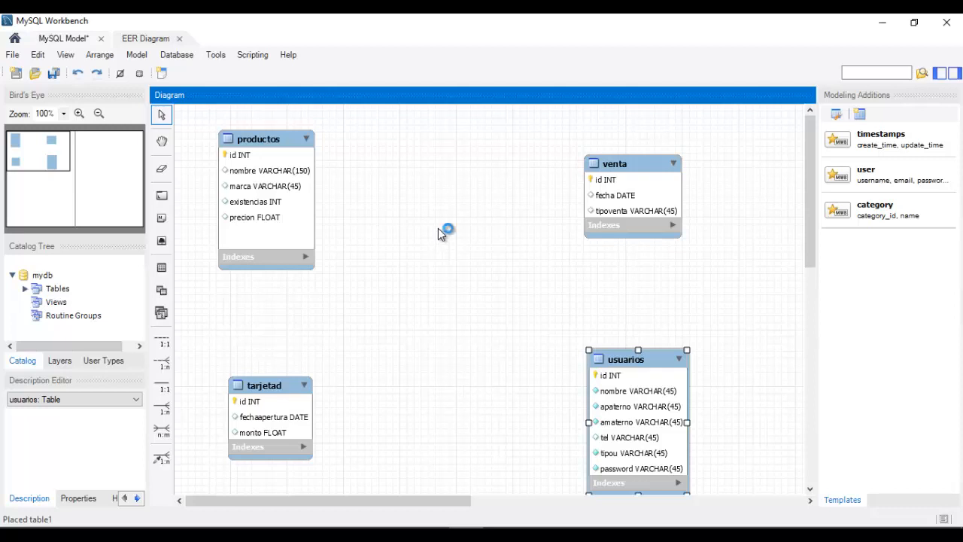
# Step: Enlarge the tarjetad table's box downward, then raise the usuarios table slightly and make its box taller too
pyautogui.click(271, 394)
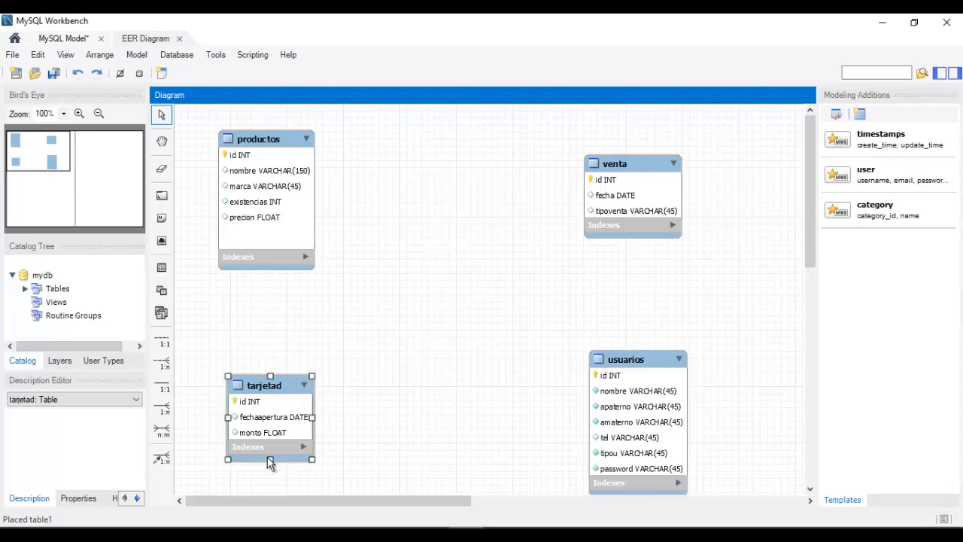
pyautogui.moveTo(269, 459); pyautogui.dragTo(271, 477)
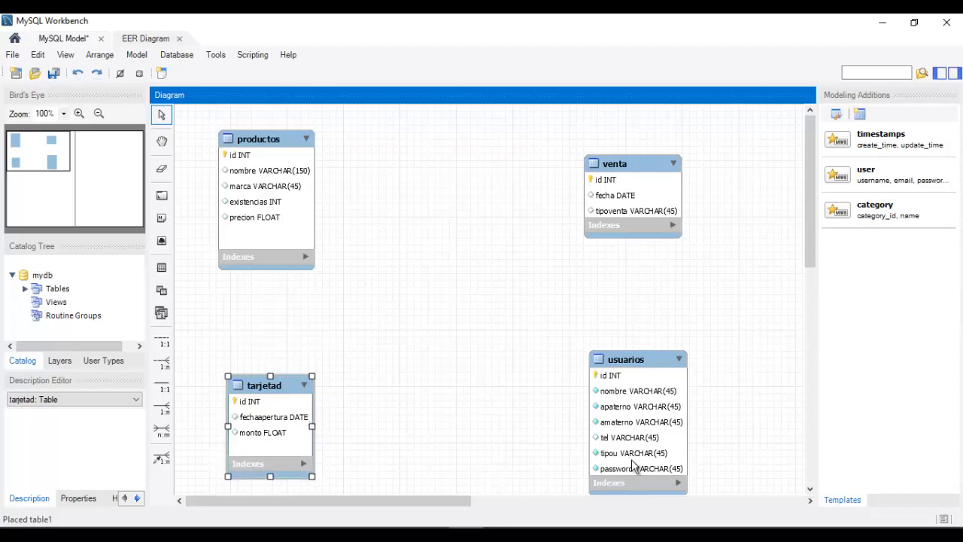
pyautogui.moveTo(636, 361); pyautogui.dragTo(638, 340)
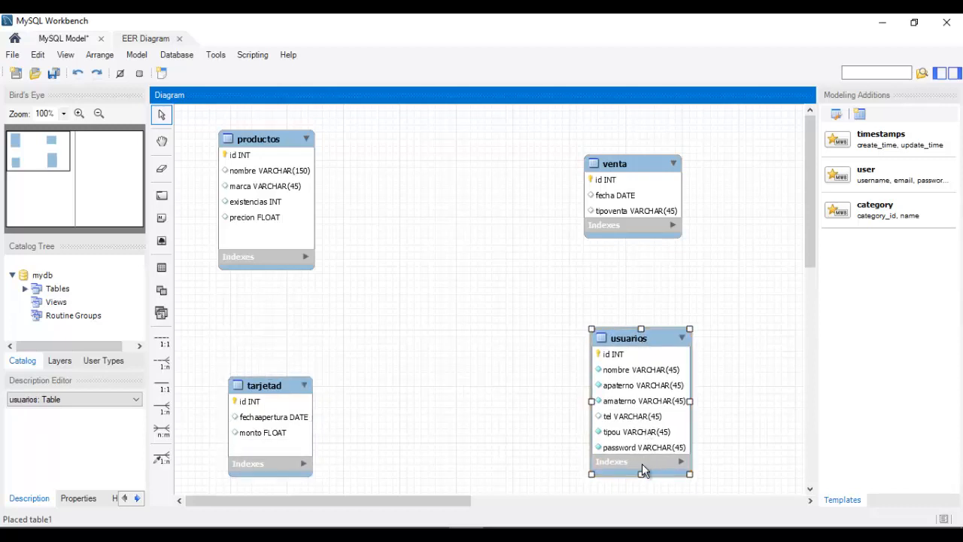
pyautogui.moveTo(642, 471); pyautogui.dragTo(643, 484)
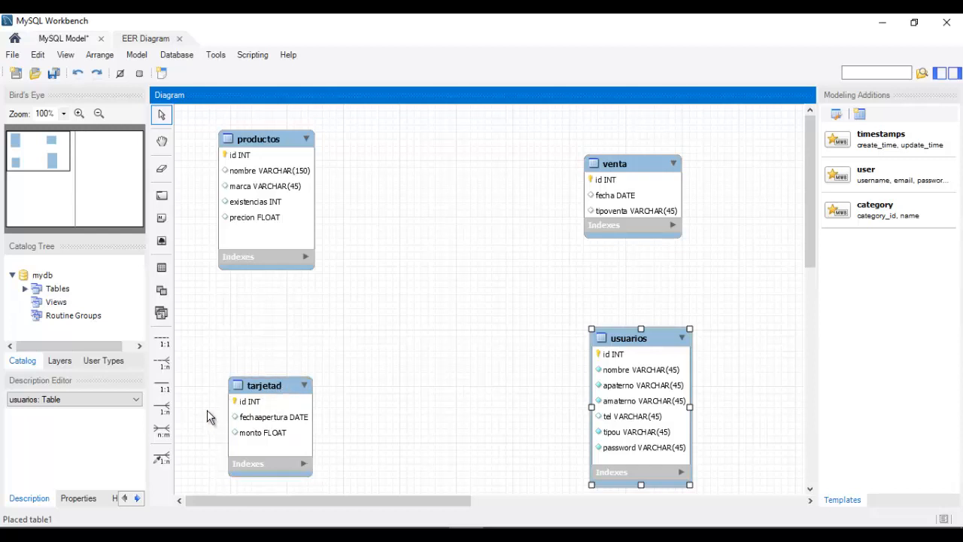
# Step: Create a 1:1 identifying relationship from tarjetad to usuarios and enlarge the tarjetad box downward
pyautogui.click(164, 387)
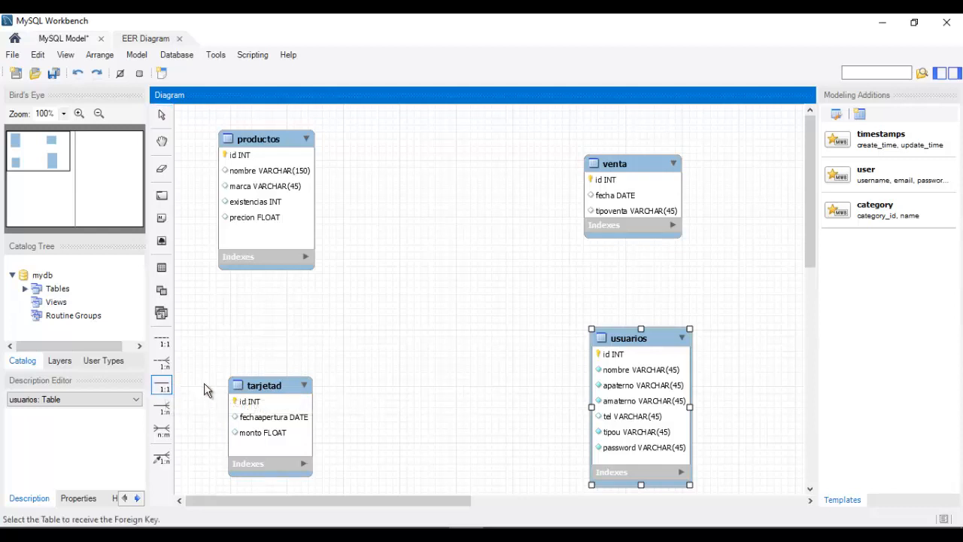
pyautogui.click(263, 448)
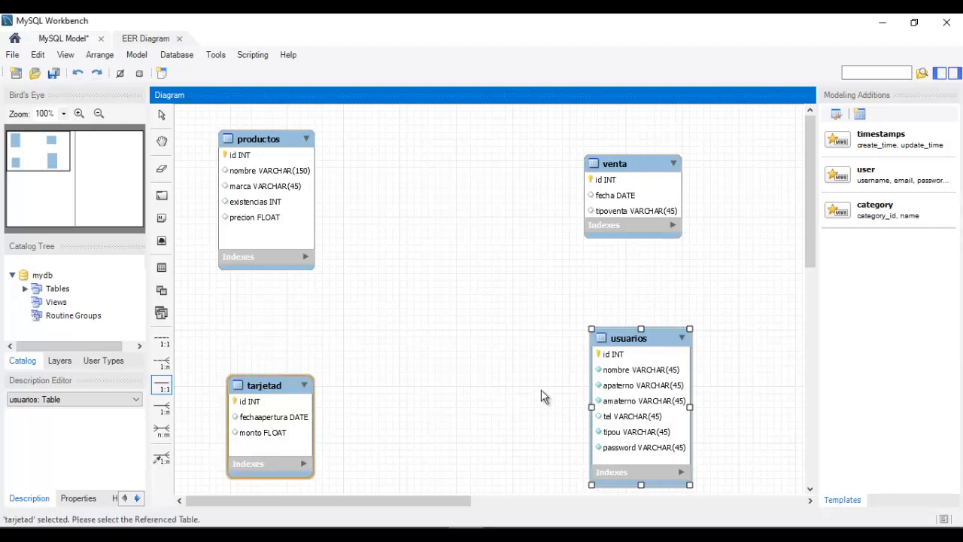
pyautogui.click(645, 354)
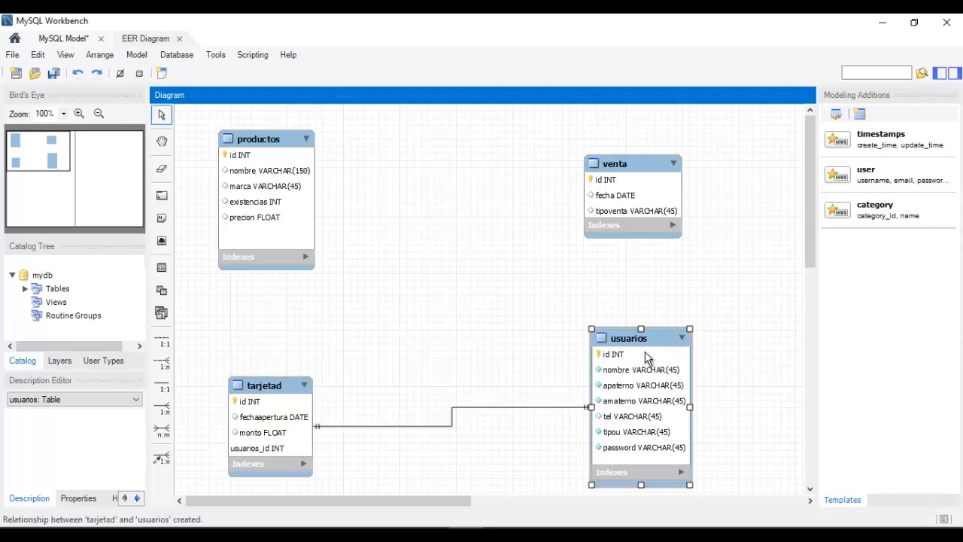
pyautogui.click(265, 474)
pyautogui.moveTo(273, 479); pyautogui.dragTo(269, 488)
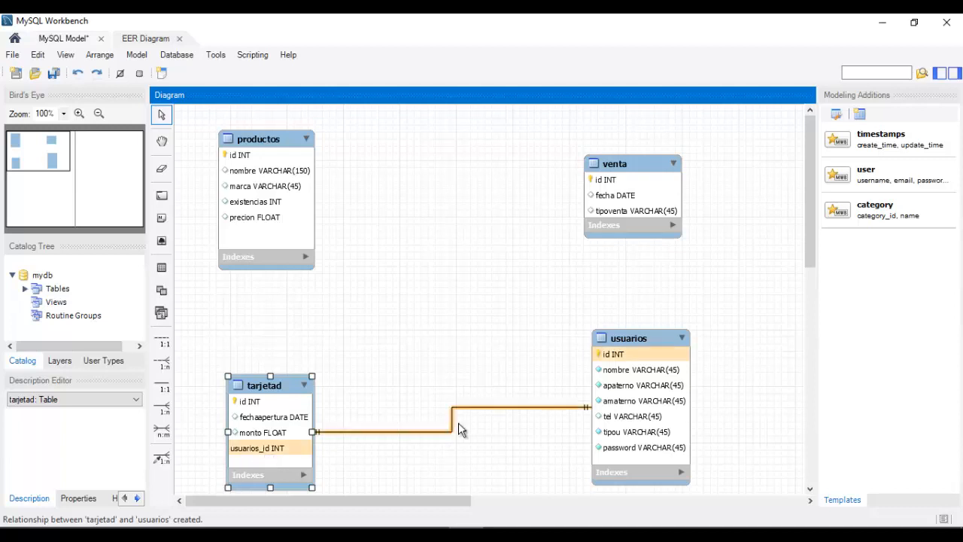
# Step: Open the tarjetad table for editing at its usuarios_id column
pyautogui.rightClick(265, 390)
pyautogui.click(294, 402)
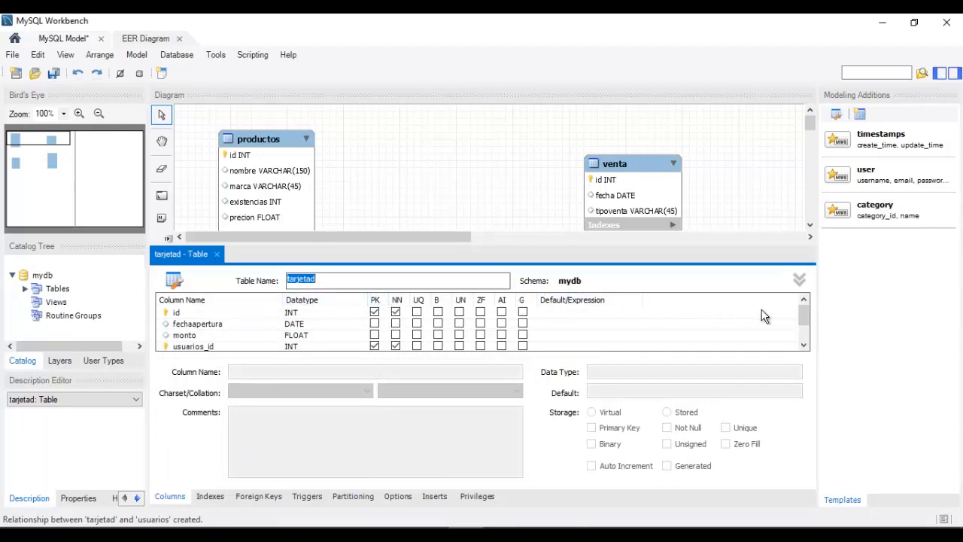
pyautogui.moveTo(804, 318); pyautogui.dragTo(805, 340)
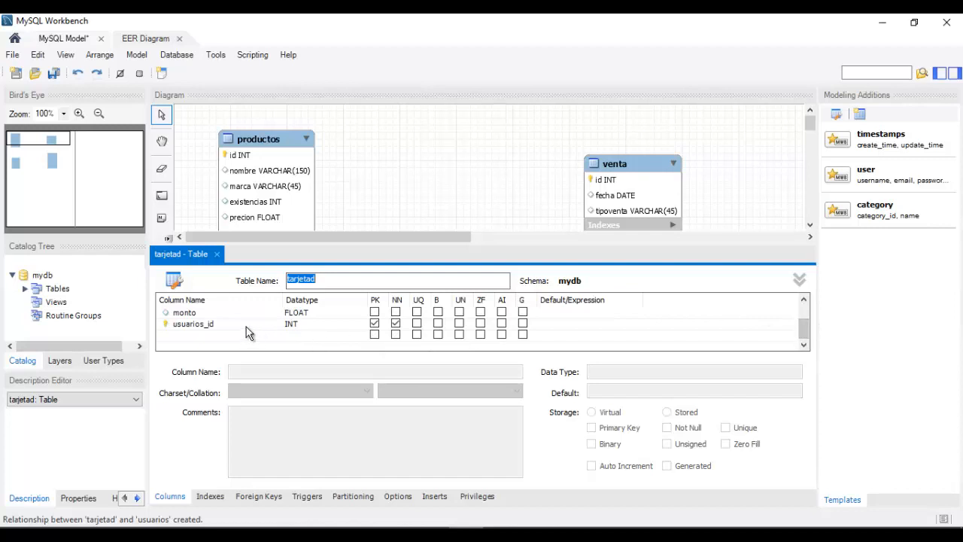
# Step: Try to rename the usuarios_id column of tarjetad, replacing the usuarios part with cliente
pyautogui.doubleClick(197, 325)
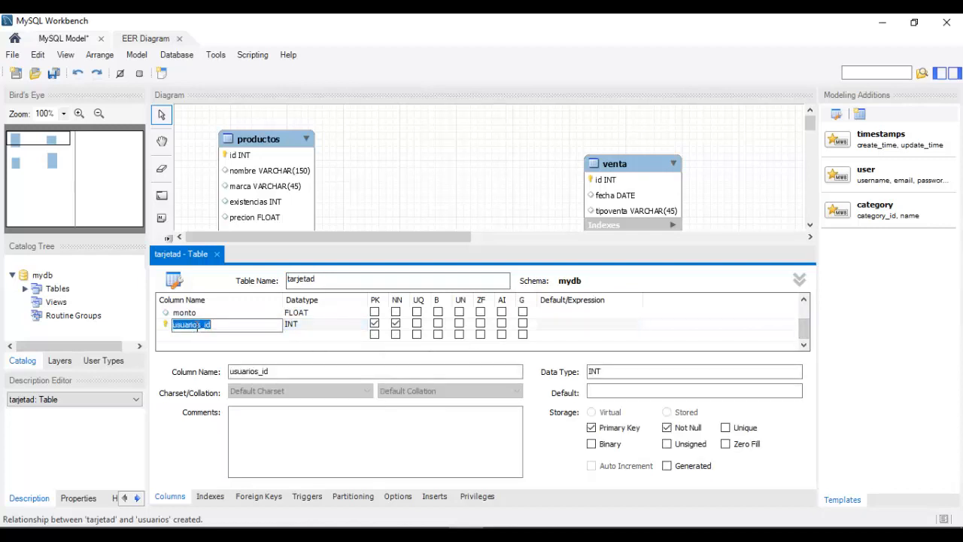
pyautogui.click(197, 325)
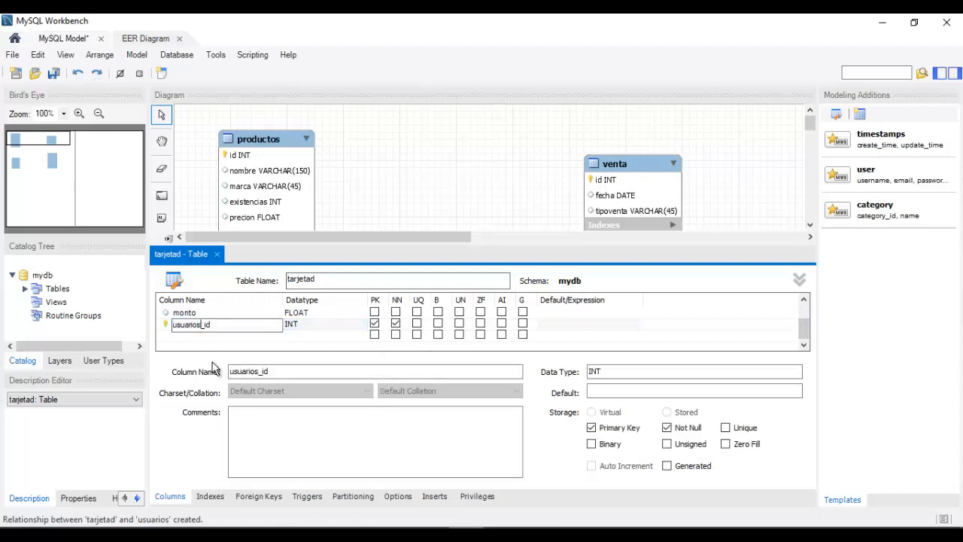
pyautogui.press('BackSpace')
pyautogui.press('BackSpace')
pyautogui.press('BackSpace')
pyautogui.press('BackSpace')
pyautogui.press('BackSpace')
pyautogui.press('BackSpace')
pyautogui.press('BackSpace')
pyautogui.press('BackSpace')
pyautogui.write('cliente')
# Step: Remove the usuarios_id column of tarjetad from the primary key, mark it Unique, and close the table editor
pyautogui.moveTo(806, 336); pyautogui.dragTo(806, 316)
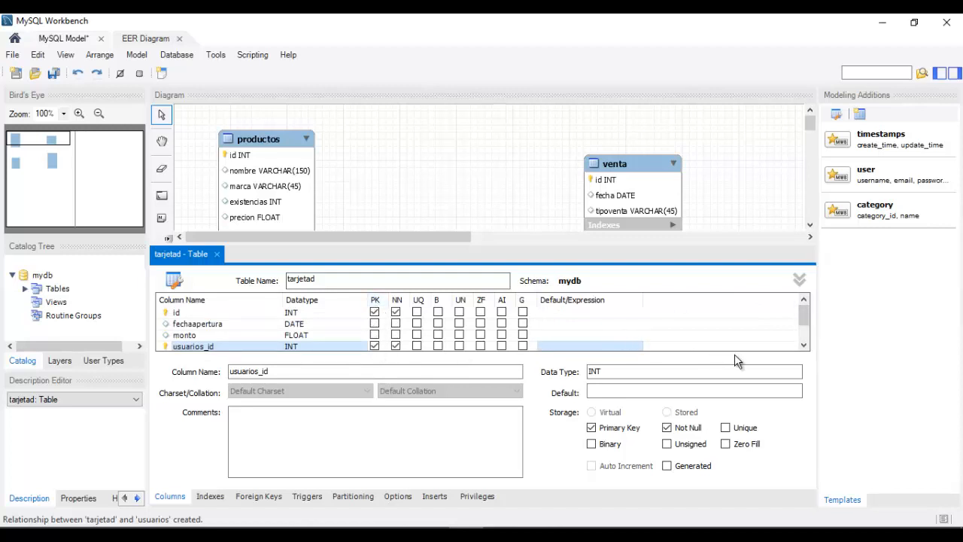
pyautogui.click(803, 346)
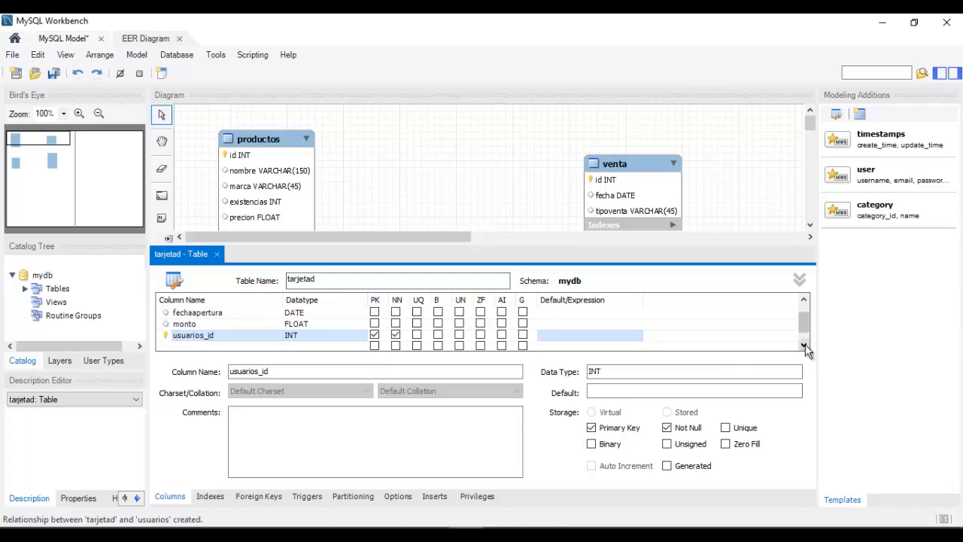
pyautogui.moveTo(804, 320); pyautogui.dragTo(805, 308)
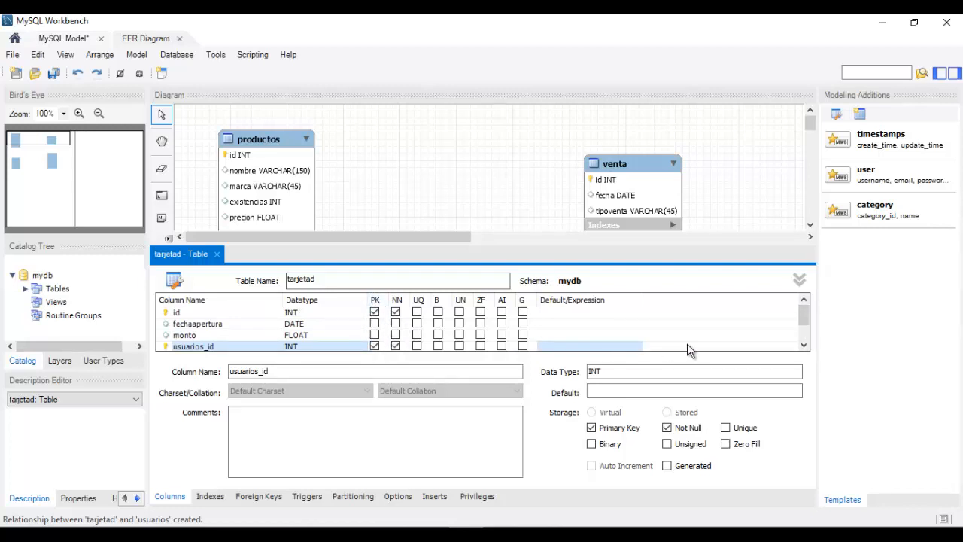
pyautogui.click(803, 346)
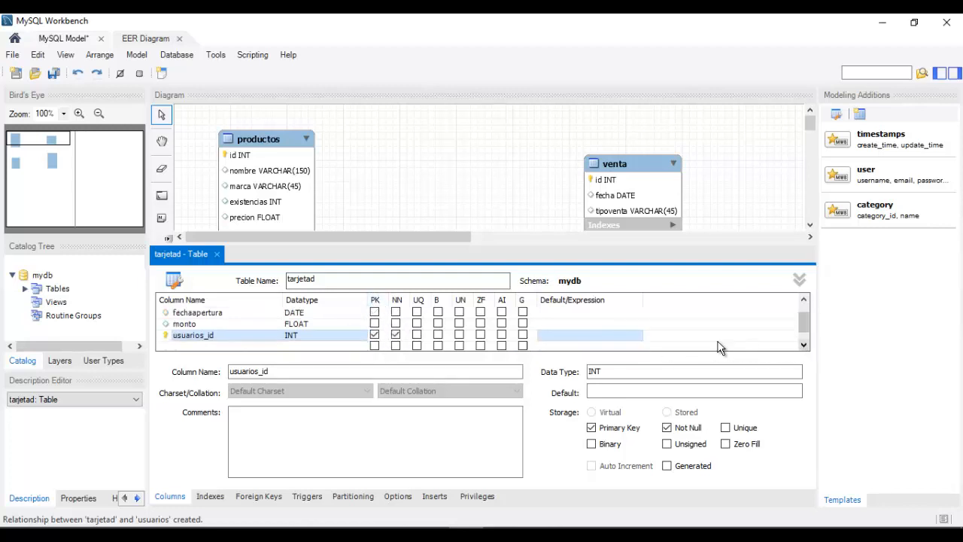
pyautogui.click(375, 335)
pyautogui.click(417, 336)
pyautogui.click(218, 254)
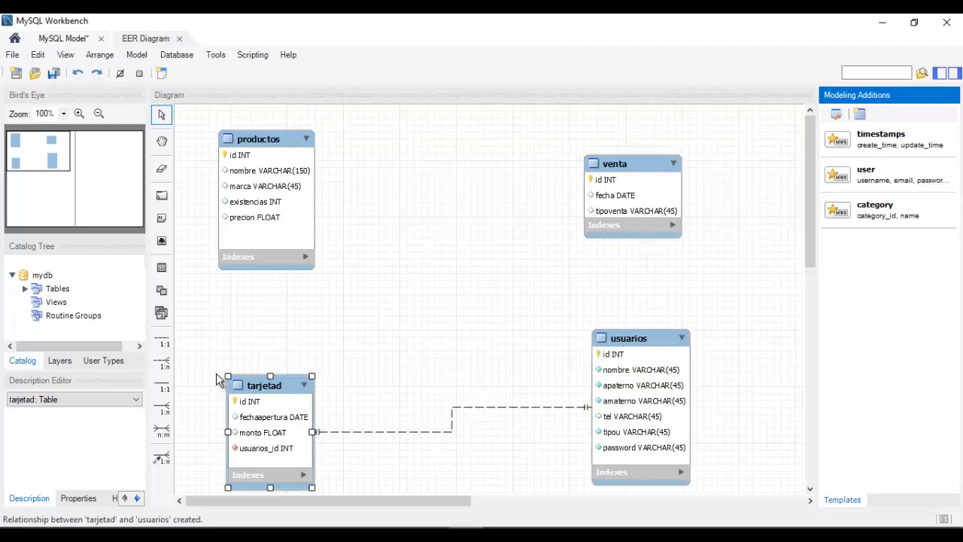
# Step: Try to place a 1:n identifying relationship with venta as the table receiving the foreign key
pyautogui.click(163, 407)
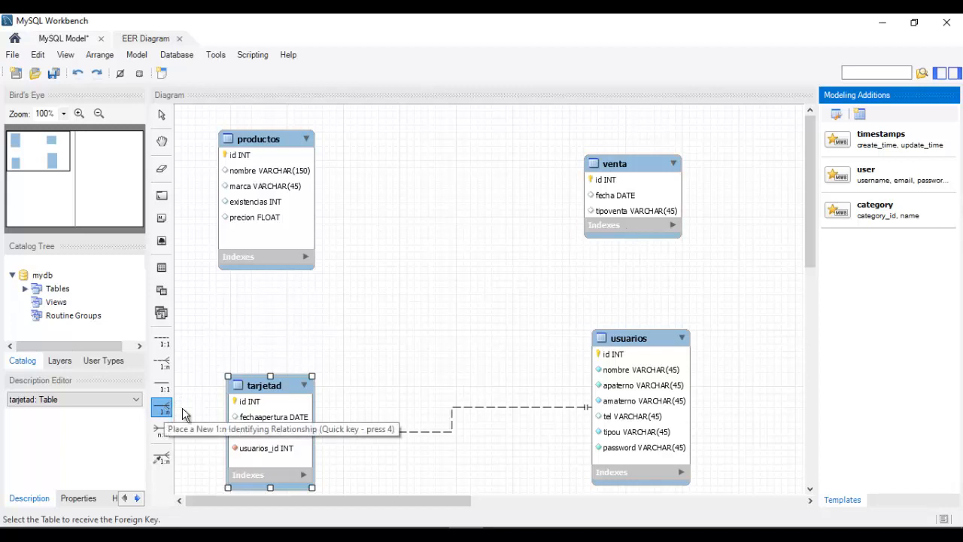
pyautogui.click(634, 233)
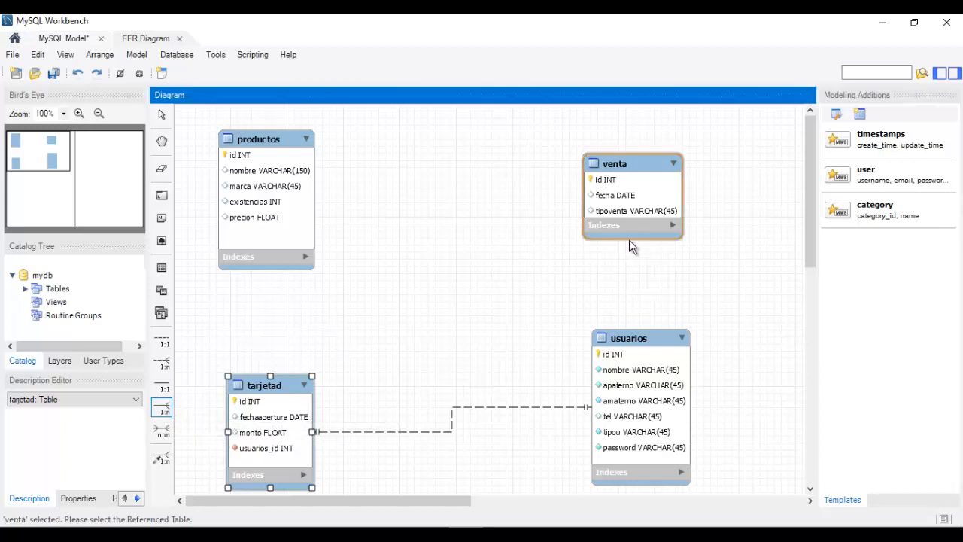
pyautogui.click(631, 236)
pyautogui.click(701, 209)
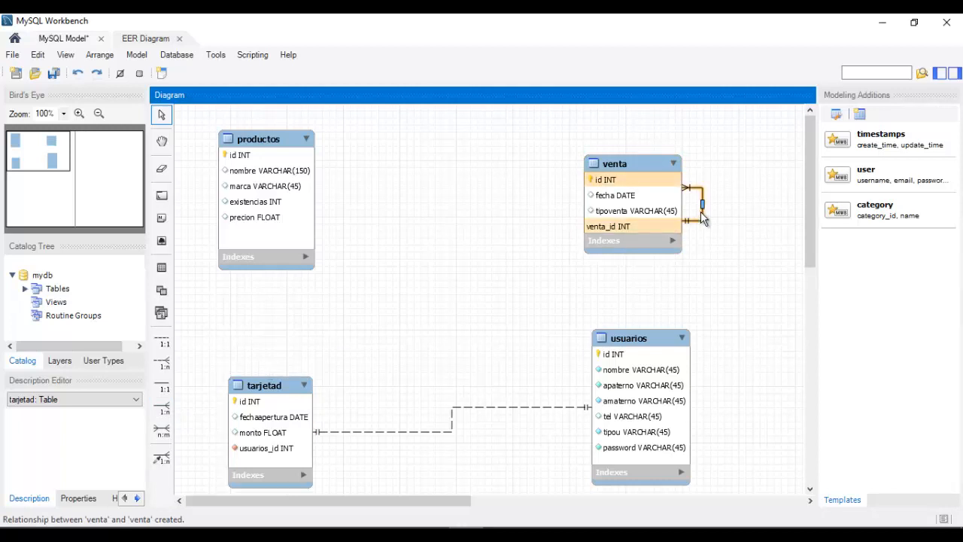
pyautogui.press('Delete')
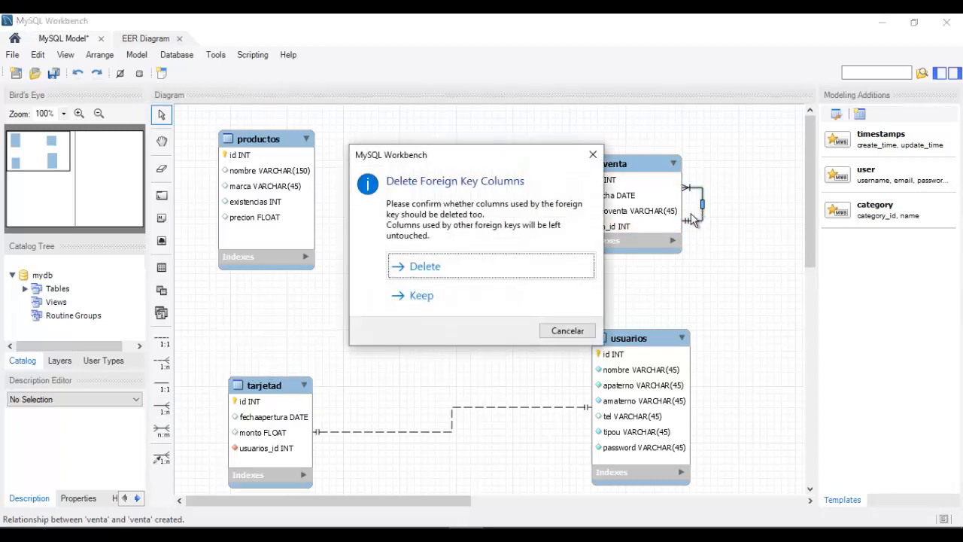
pyautogui.click(424, 300)
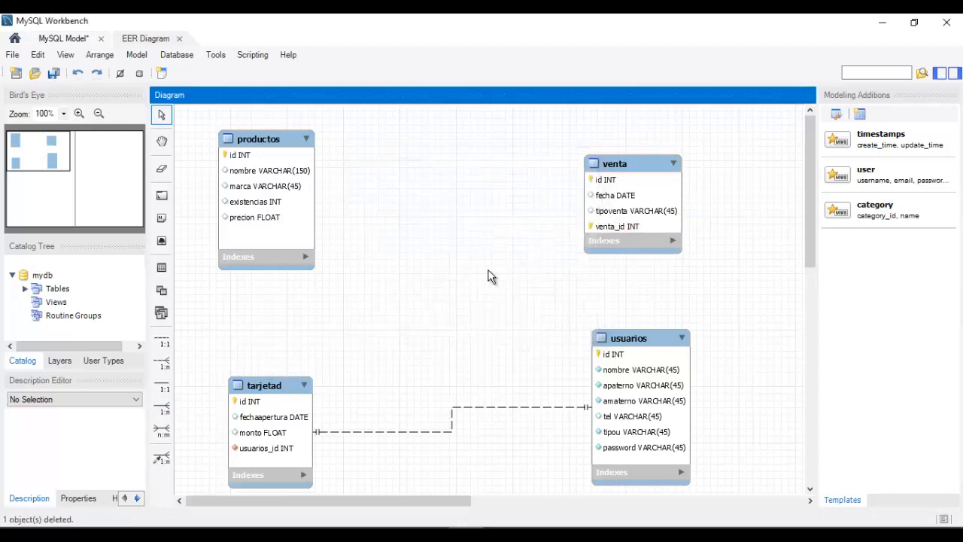
pyautogui.click(613, 231)
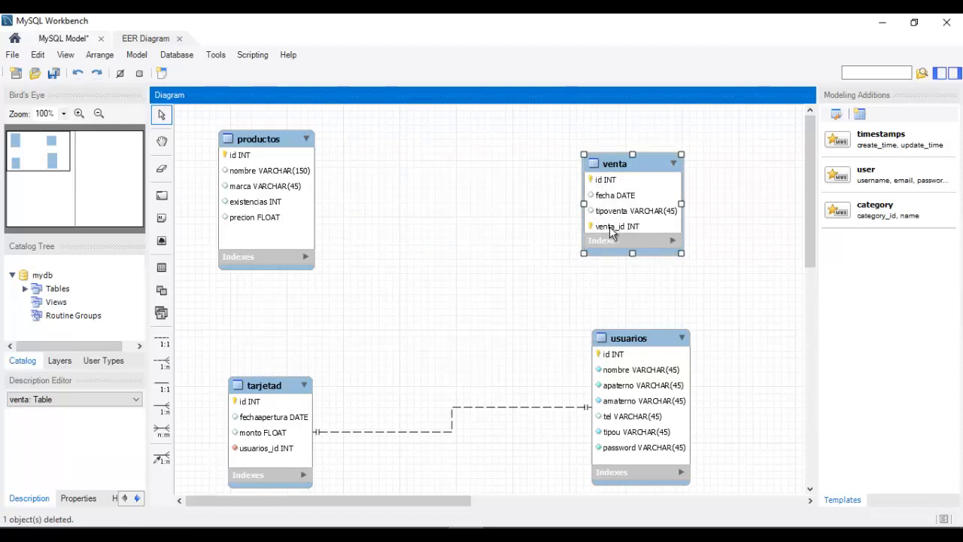
pyautogui.hotkey('ctrl', 'z')
pyautogui.hotkey('ctrl', 'z')
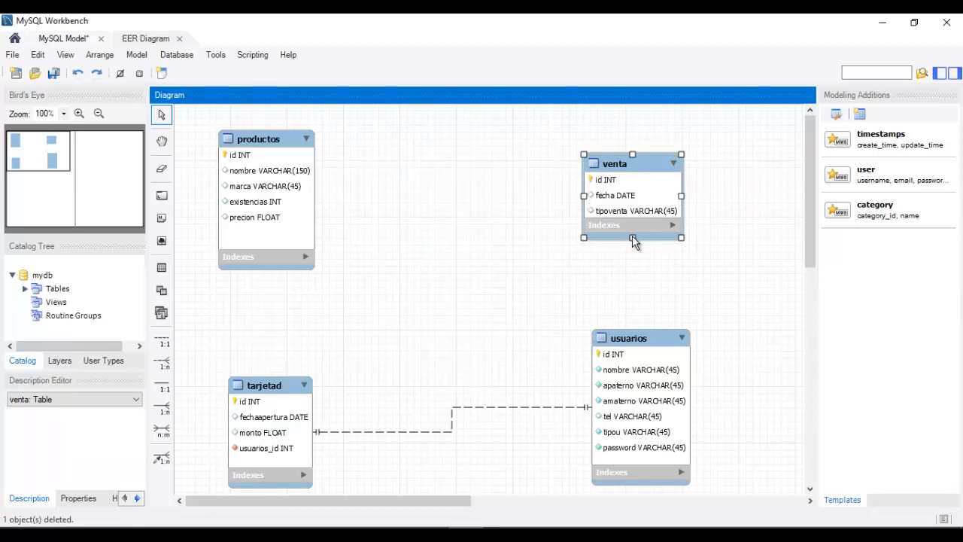
# Step: Enlarge the venta table downward and place a 1:n identifying relationship with venta receiving the foreign key from usuarios
pyautogui.moveTo(633, 237); pyautogui.dragTo(634, 259)
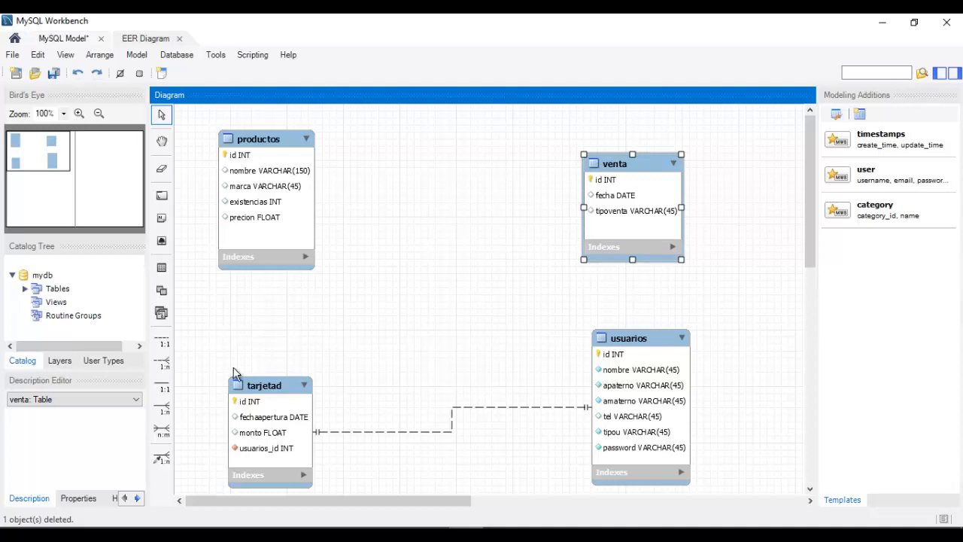
pyautogui.click(162, 407)
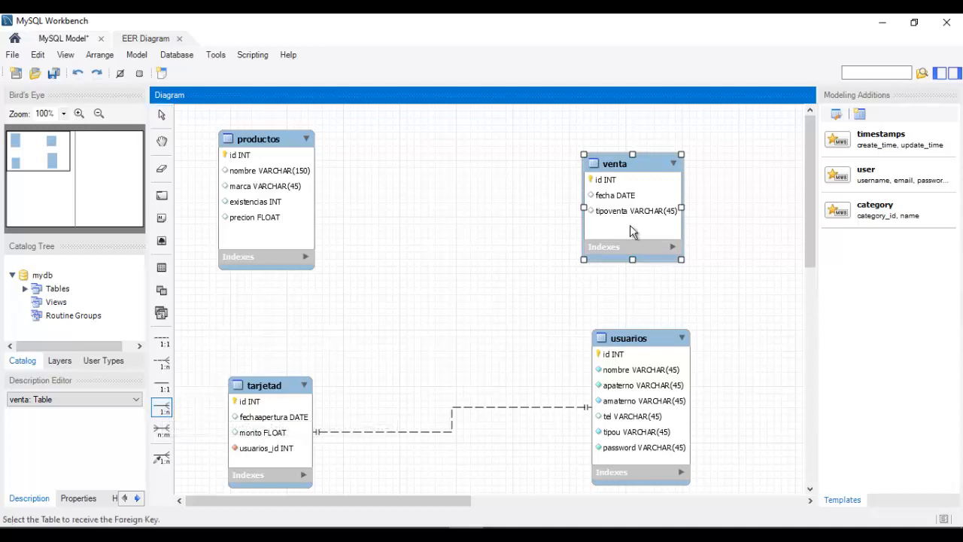
pyautogui.click(625, 231)
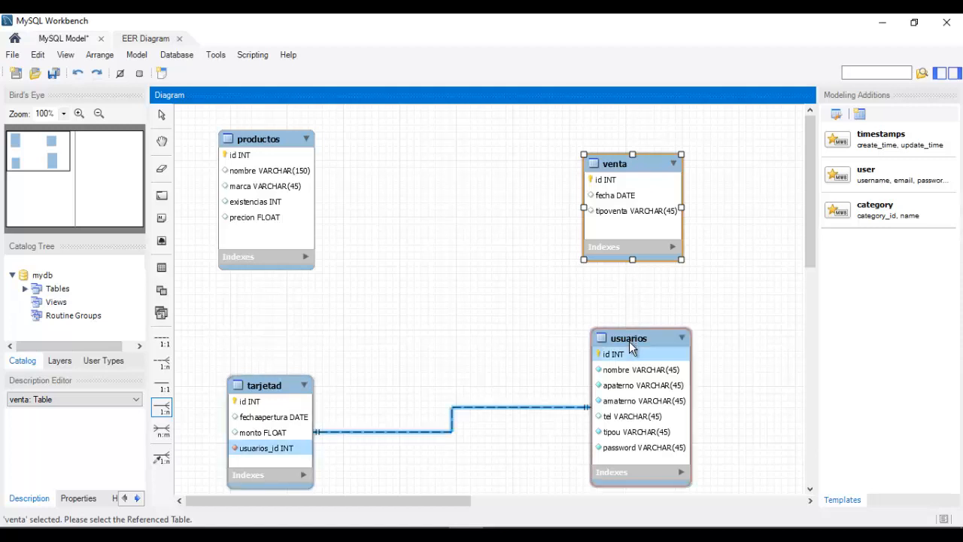
pyautogui.click(629, 384)
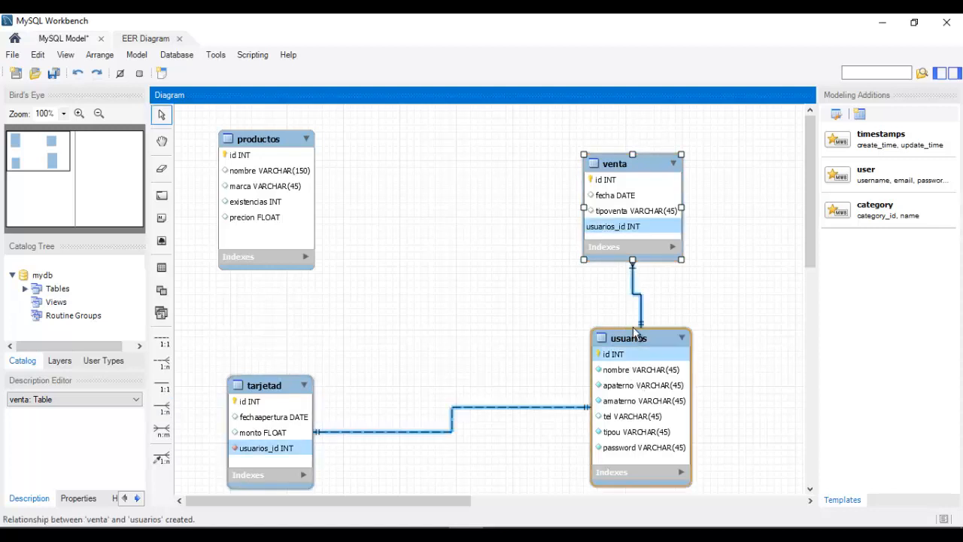
pyautogui.click(588, 305)
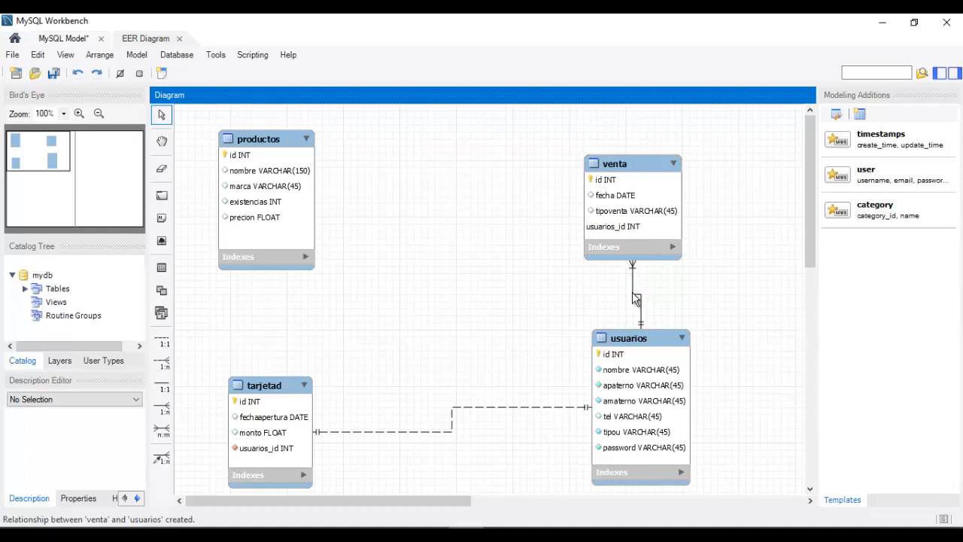
# Step: Rename the usuarios_id column of the venta table as cliente_id and close the table editor
pyautogui.click(643, 340)
pyautogui.click(613, 161)
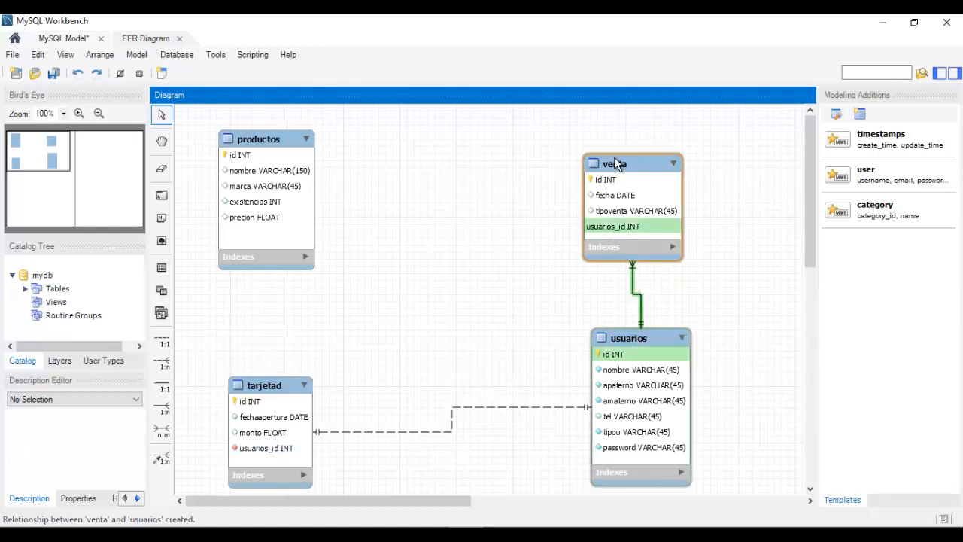
pyautogui.doubleClick(614, 162)
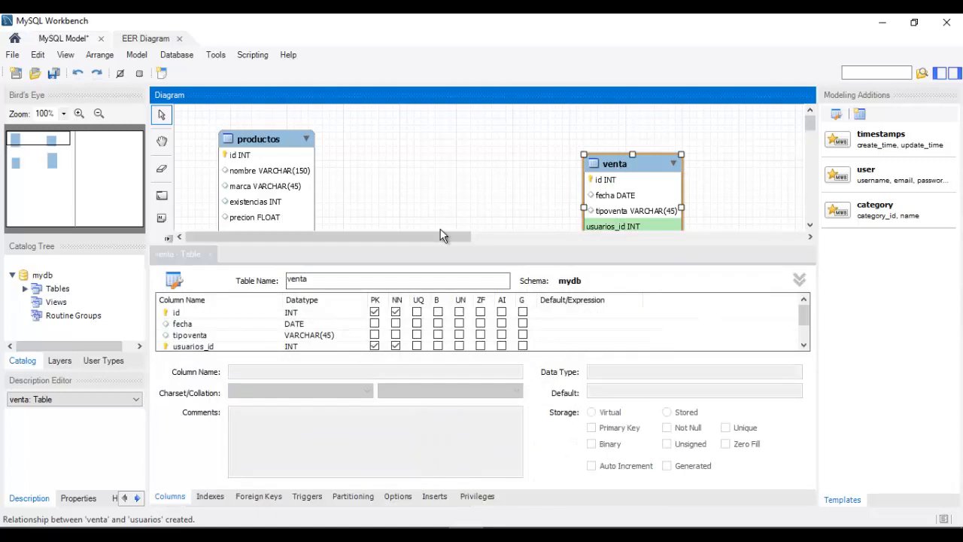
pyautogui.click(195, 348)
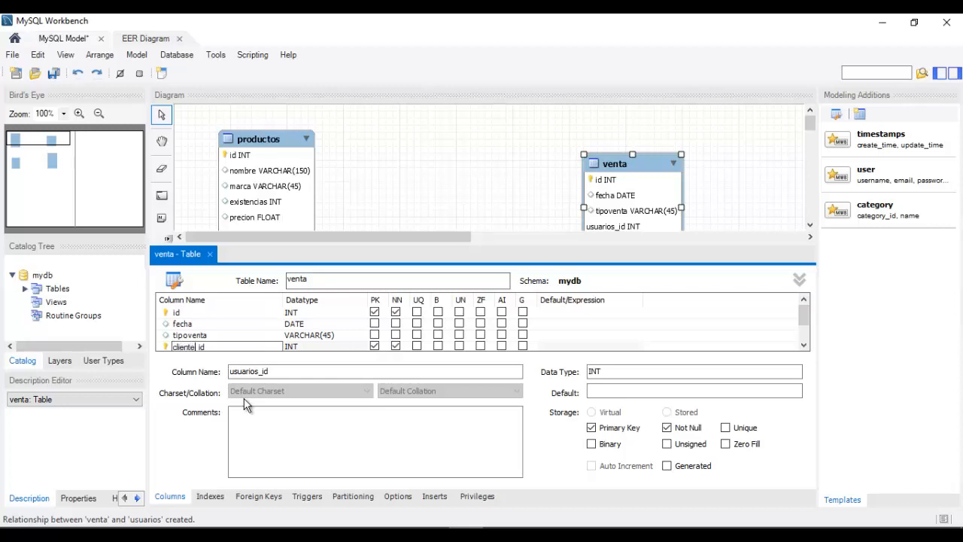
pyautogui.click(235, 346)
pyautogui.press('Return')
pyautogui.click(227, 336)
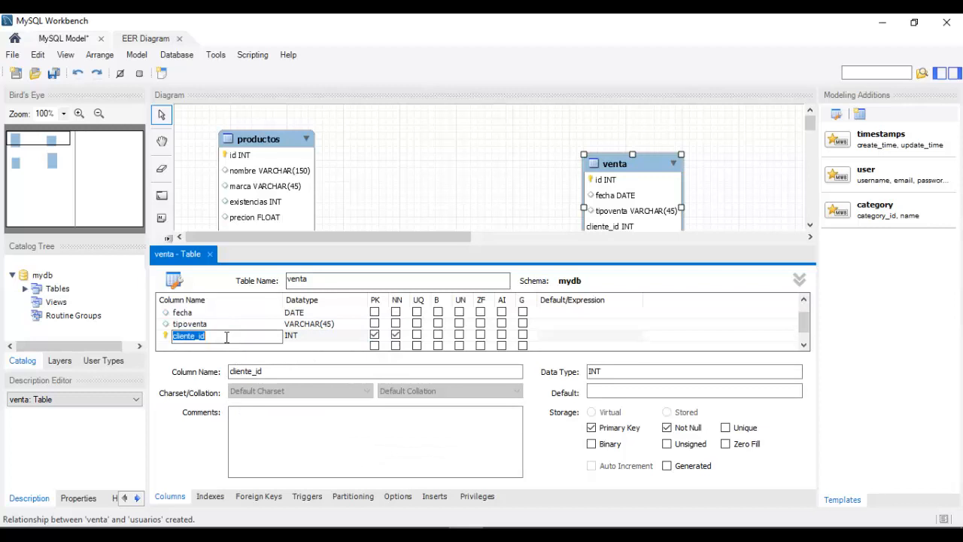
pyautogui.click(210, 253)
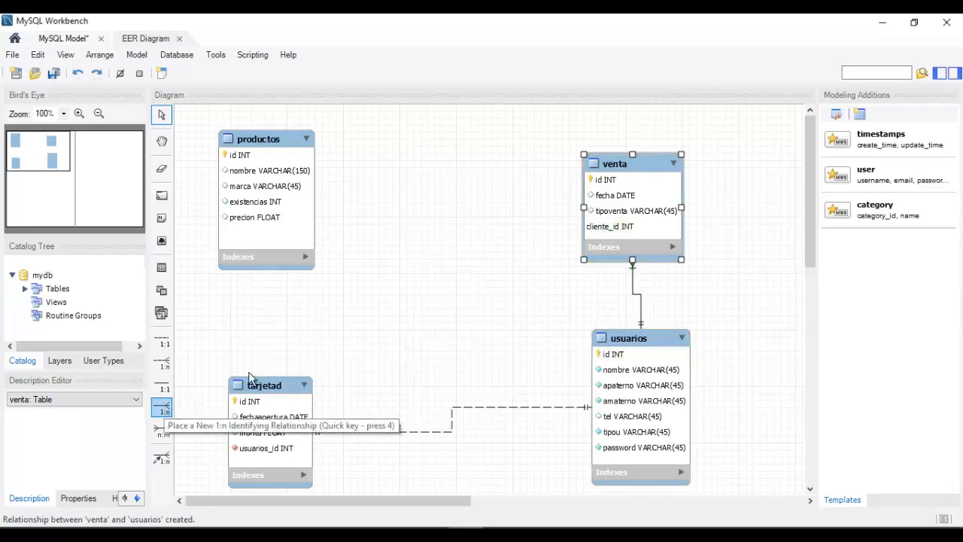
# Step: Place a second 1:n identifying relationship from venta to usuarios and enlarge the venta table upward to fit all its columns
pyautogui.click(662, 211)
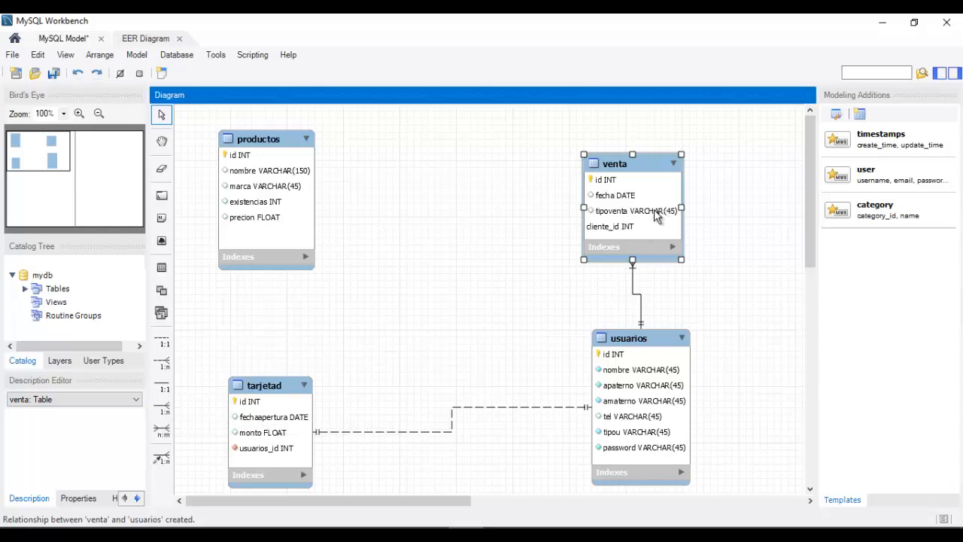
pyautogui.click(656, 376)
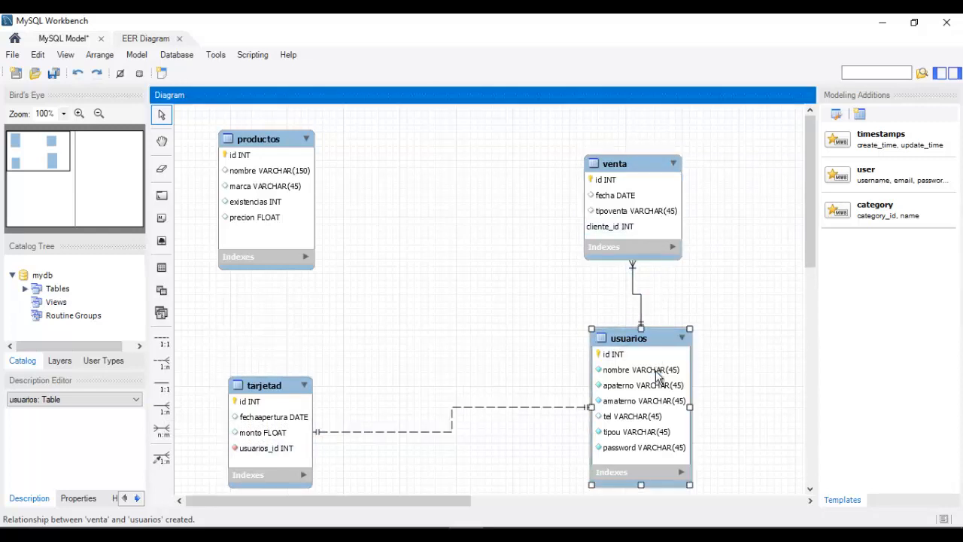
pyautogui.click(160, 407)
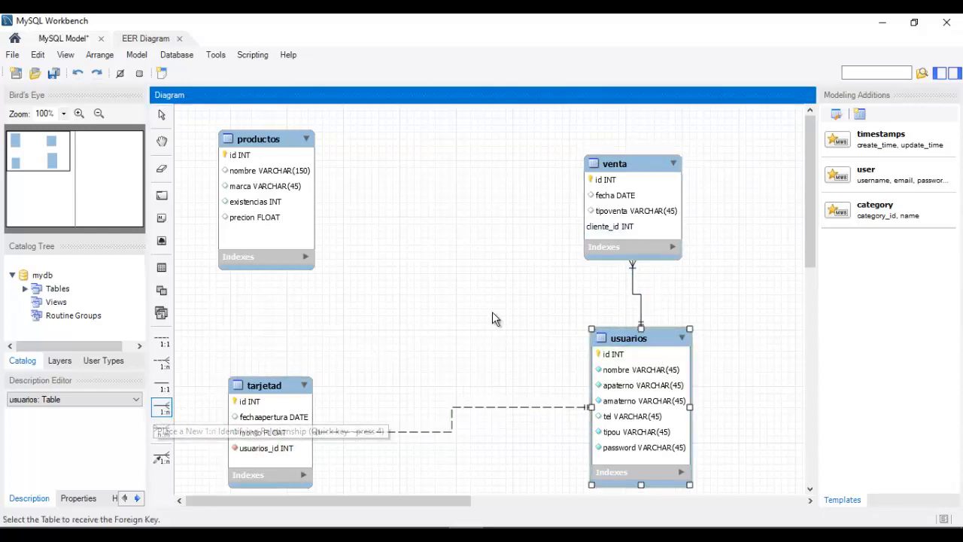
pyautogui.click(658, 233)
pyautogui.click(651, 357)
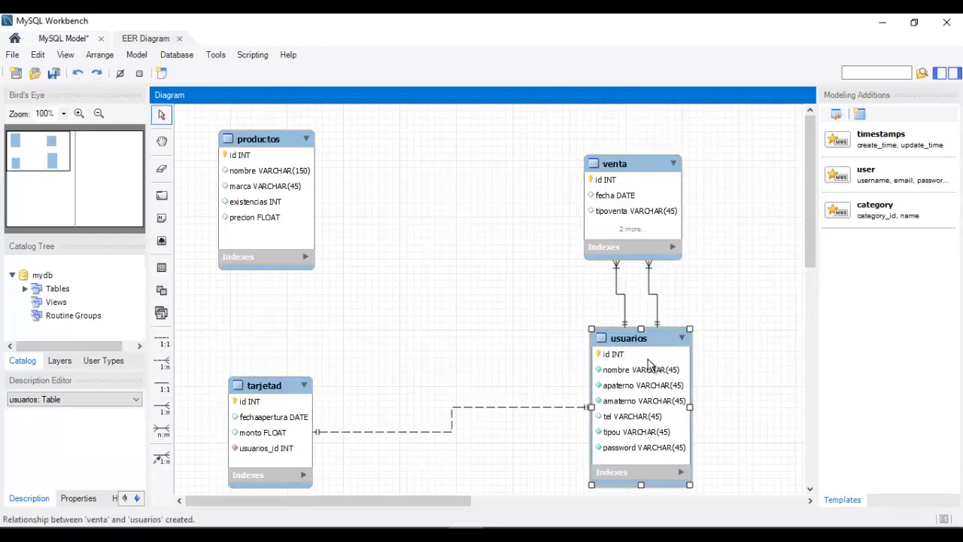
pyautogui.click(631, 160)
pyautogui.moveTo(632, 156); pyautogui.dragTo(635, 119)
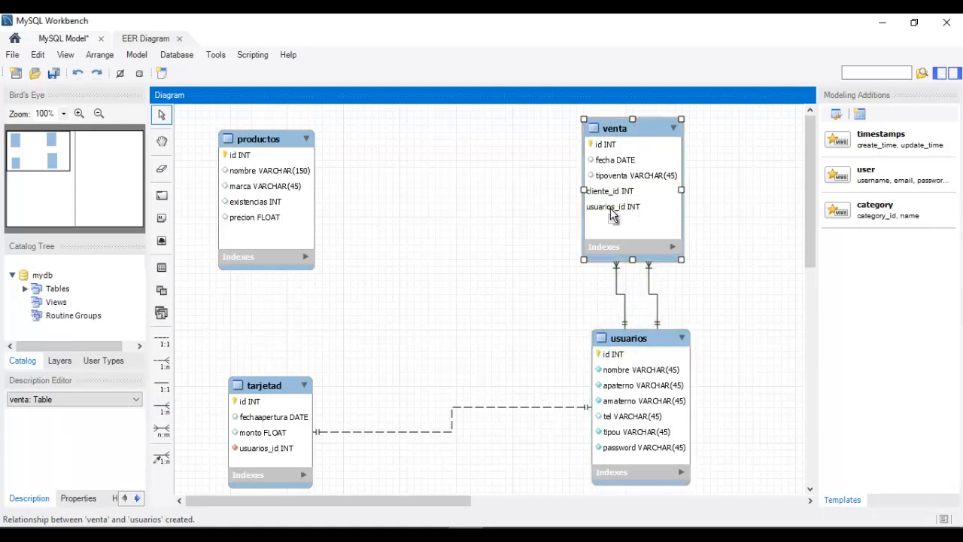
# Step: Rename the new usuarios_id column of the venta table as vendedor_id
pyautogui.doubleClick(622, 171)
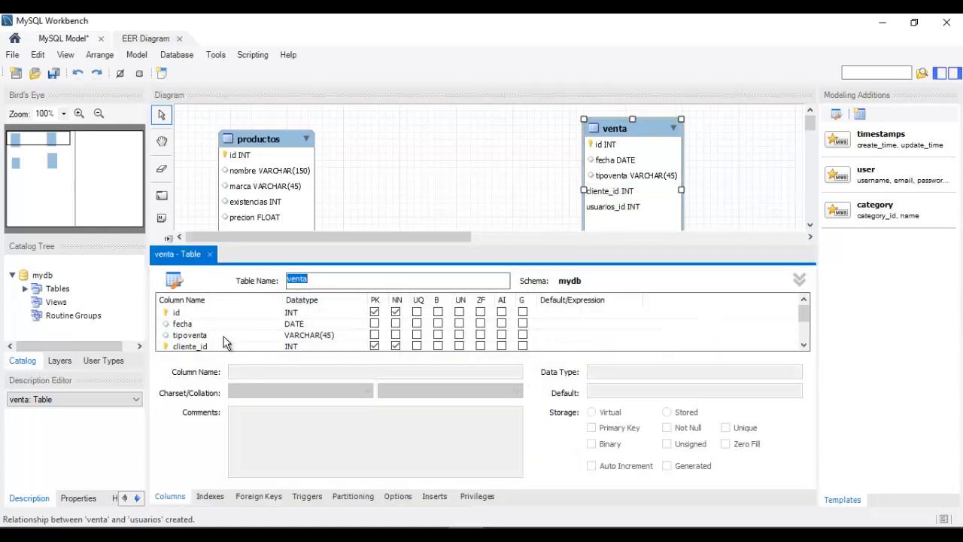
pyautogui.click(215, 337)
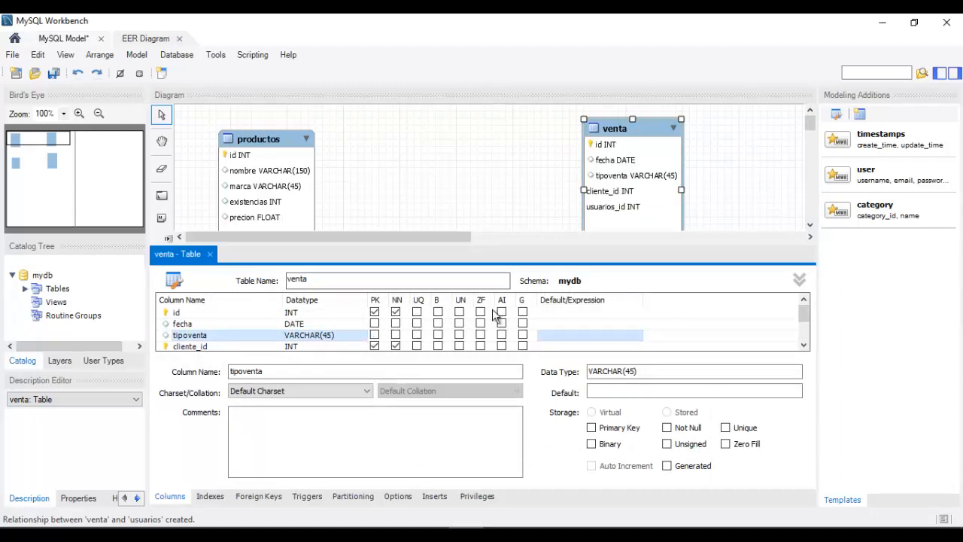
pyautogui.moveTo(805, 317); pyautogui.dragTo(807, 335)
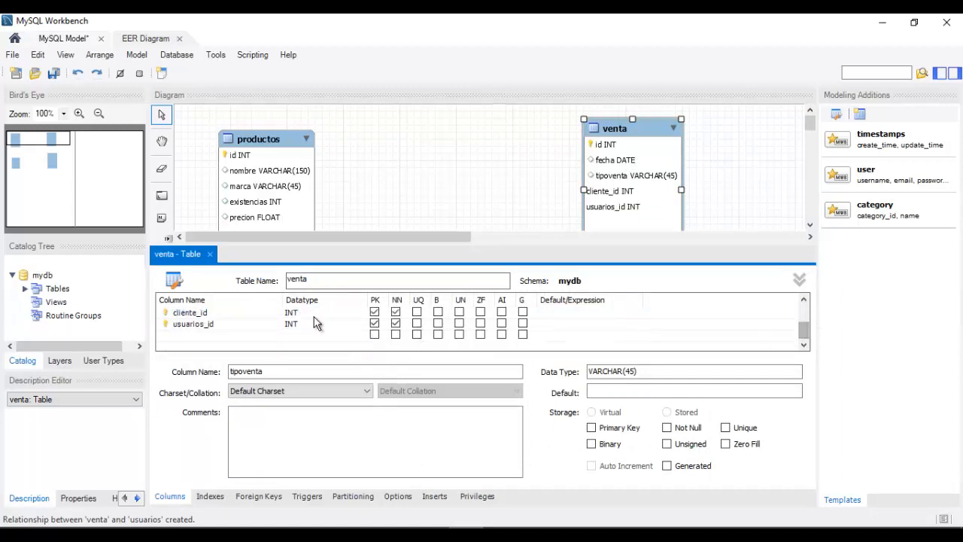
pyautogui.doubleClick(192, 324)
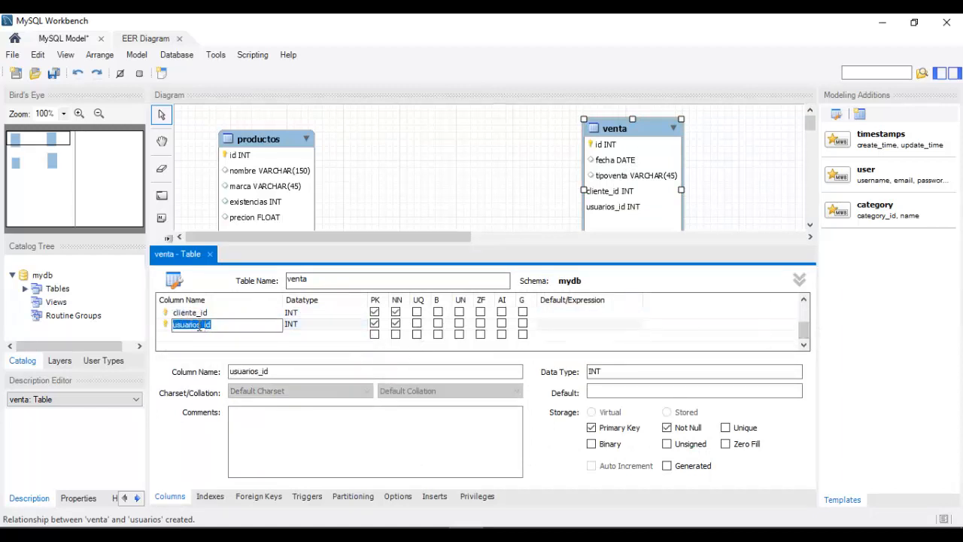
pyautogui.click(200, 324)
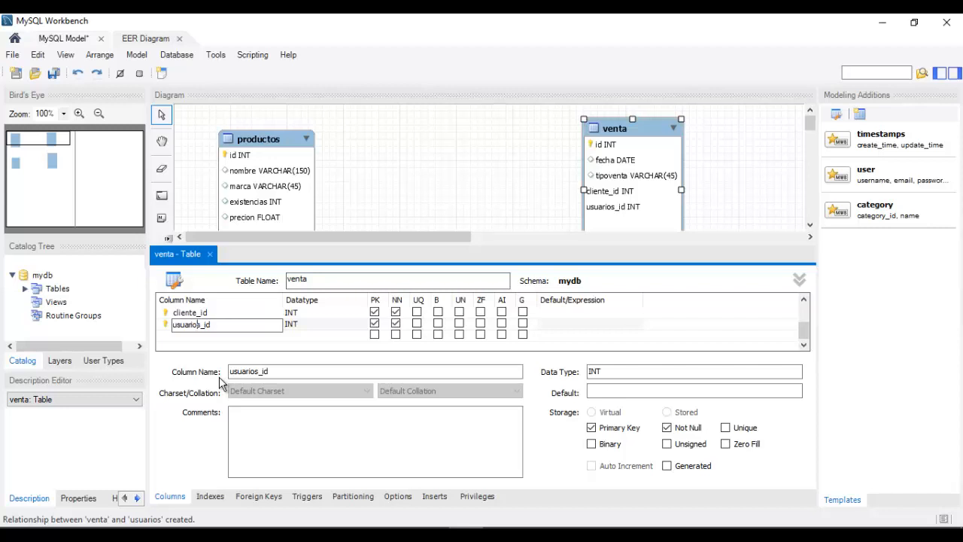
pyautogui.press('BackSpace')
pyautogui.press('BackSpace')
pyautogui.press('BackSpace')
pyautogui.write('vendedor')
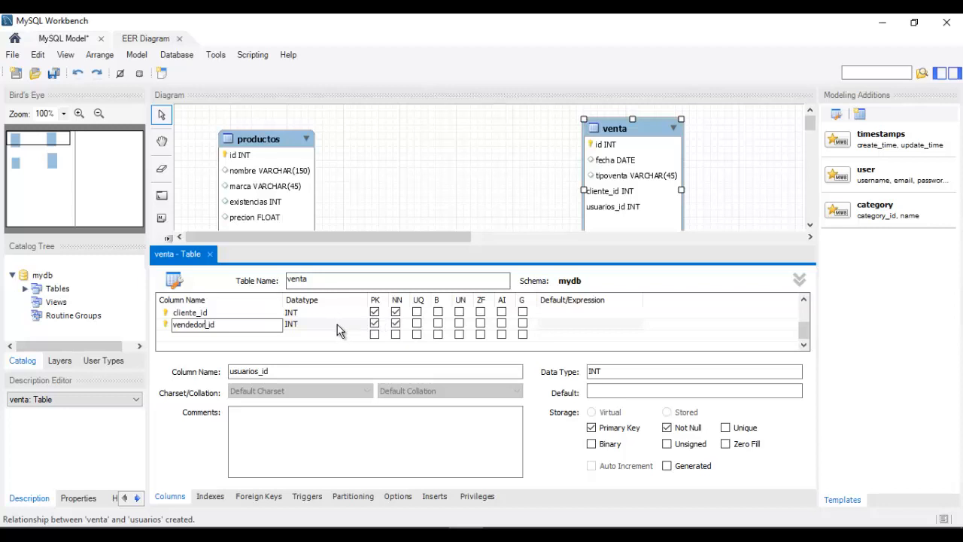
# Step: Remove the cliente_id and vendedor_id columns of venta from the primary key and close the table editor
pyautogui.click(374, 312)
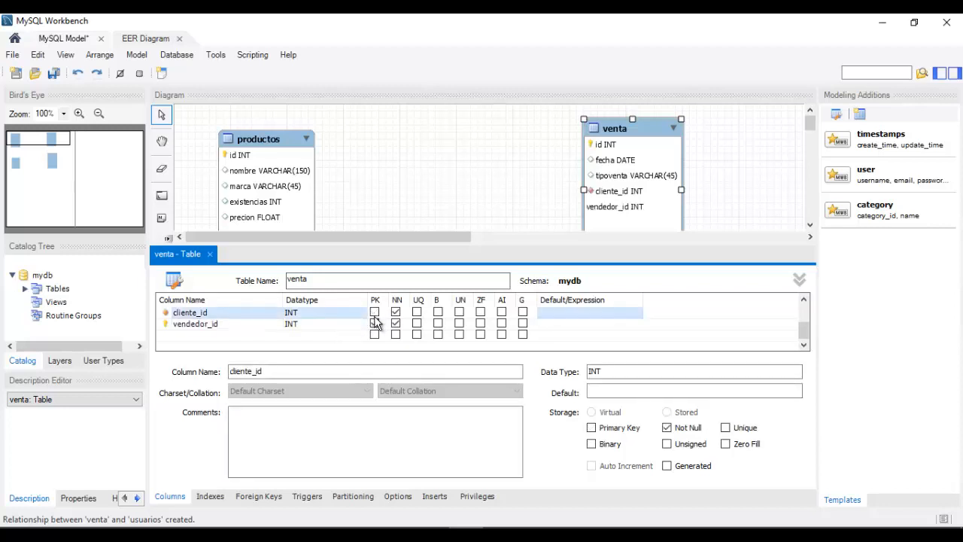
pyautogui.click(374, 323)
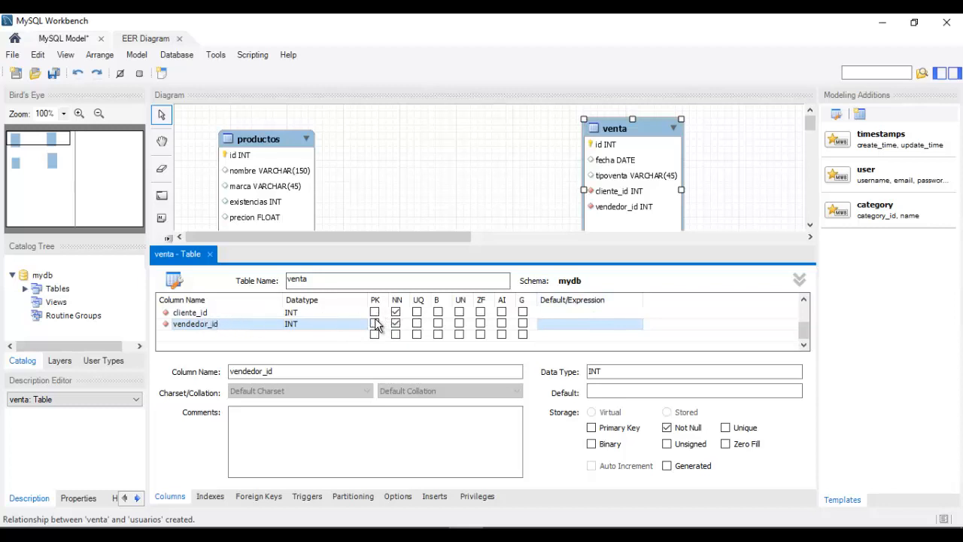
pyautogui.click(210, 255)
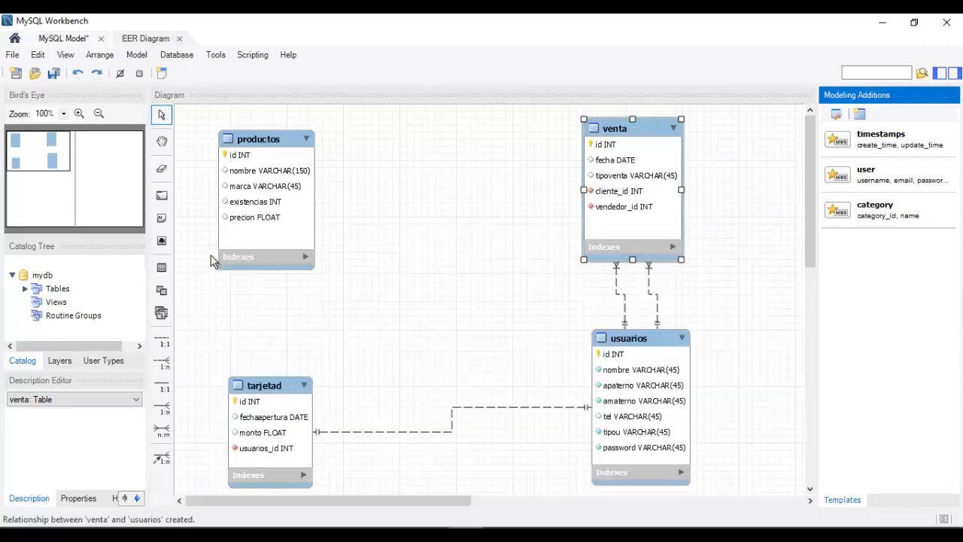
pyautogui.click(415, 290)
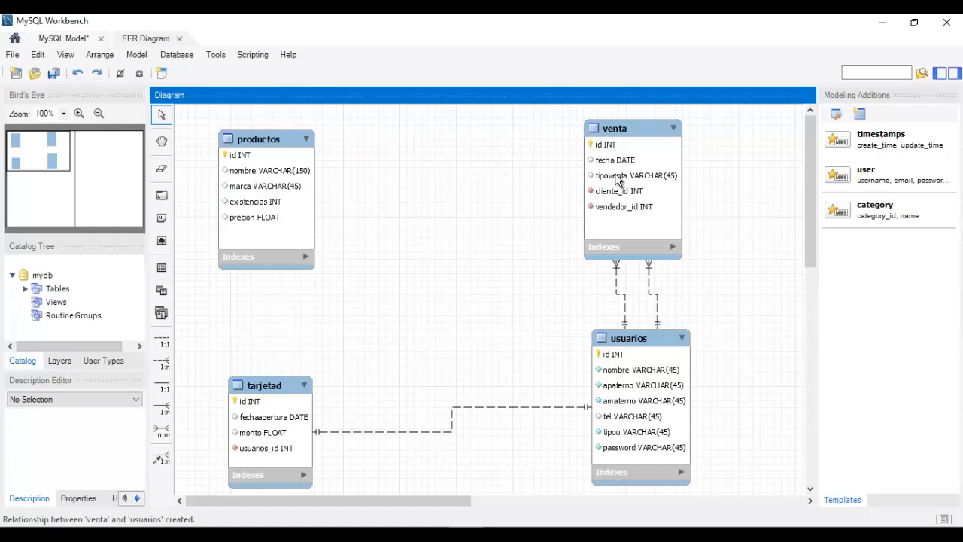
# Step: Place an n:m relationship joining productos and venta, and shift the resulting associative table slightly down and toward productos
pyautogui.click(639, 338)
pyautogui.click(162, 433)
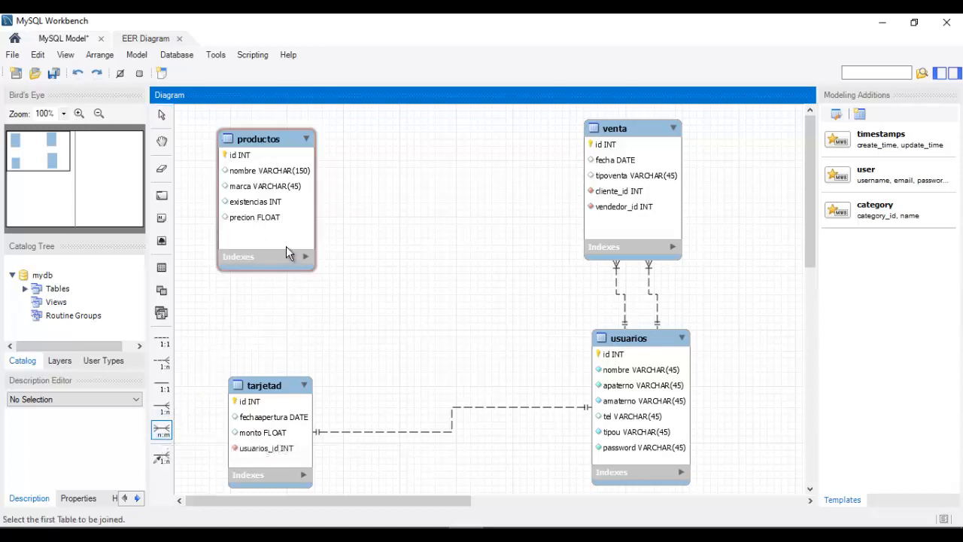
pyautogui.click(259, 240)
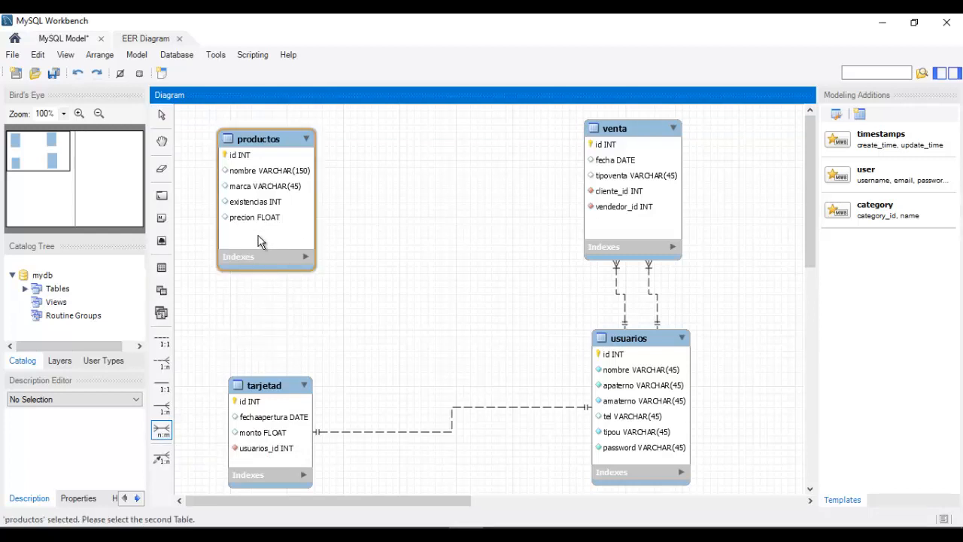
pyautogui.click(632, 229)
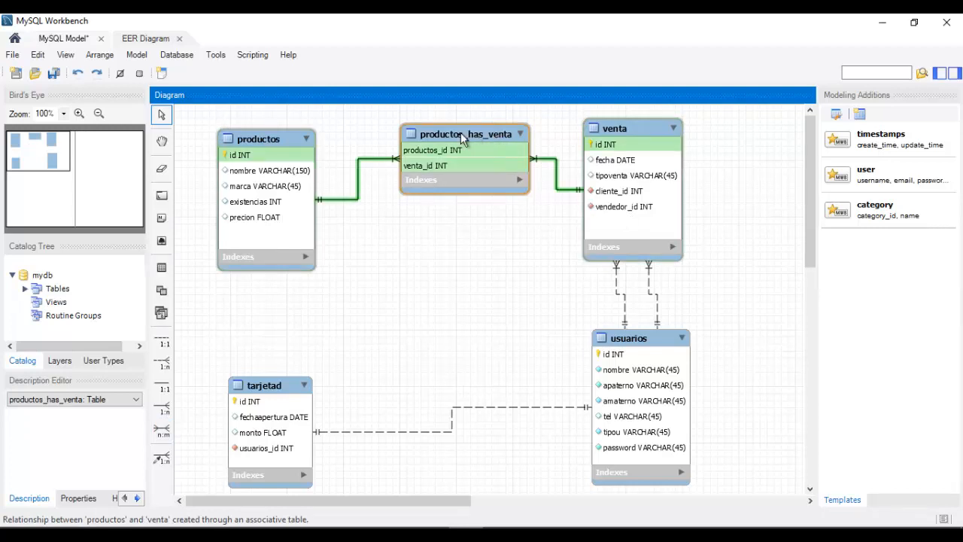
pyautogui.moveTo(461, 132)
pyautogui.mouseDown()
pyautogui.moveTo(451, 132)
pyautogui.moveTo(457, 145)
pyautogui.mouseUp()
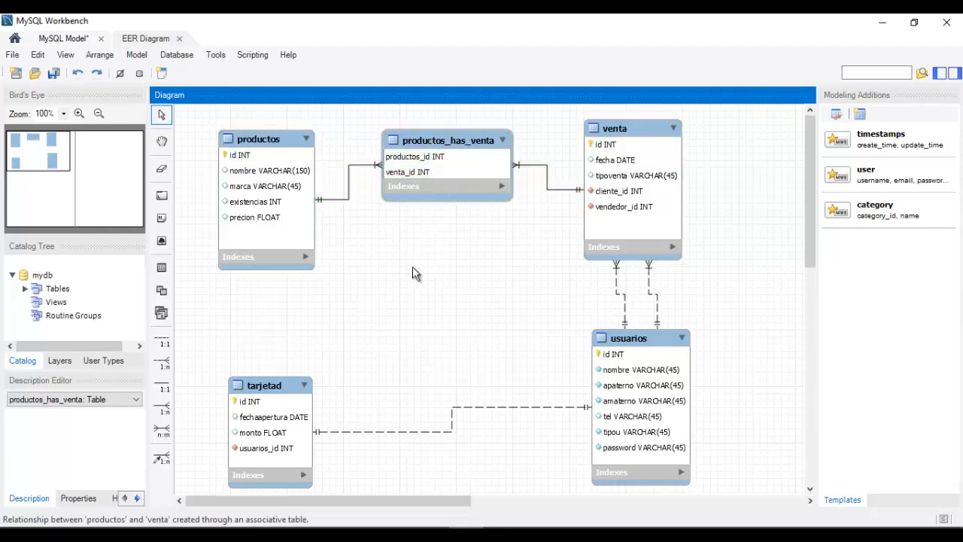
pyautogui.click(447, 145)
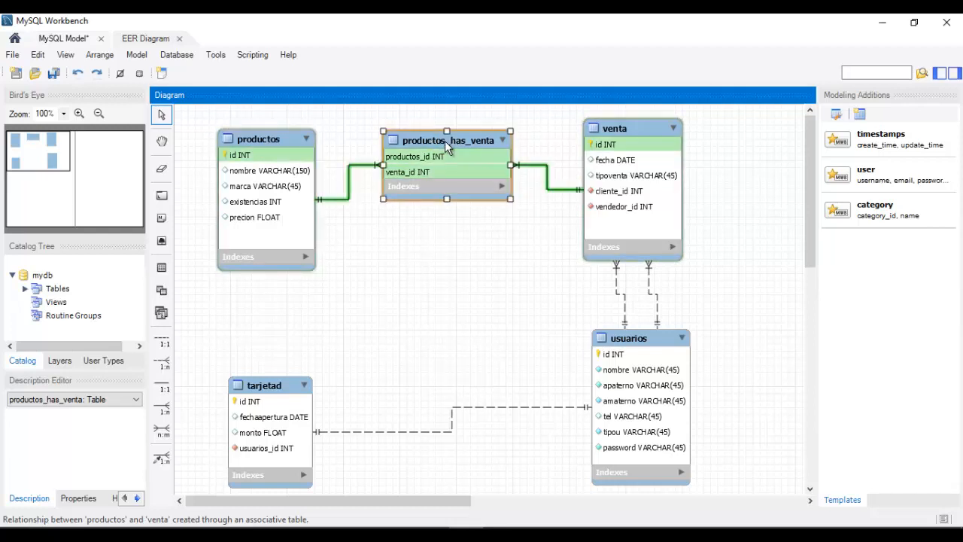
# Step: Rename the associative table between productos and venta as detalle_venta
pyautogui.doubleClick(447, 145)
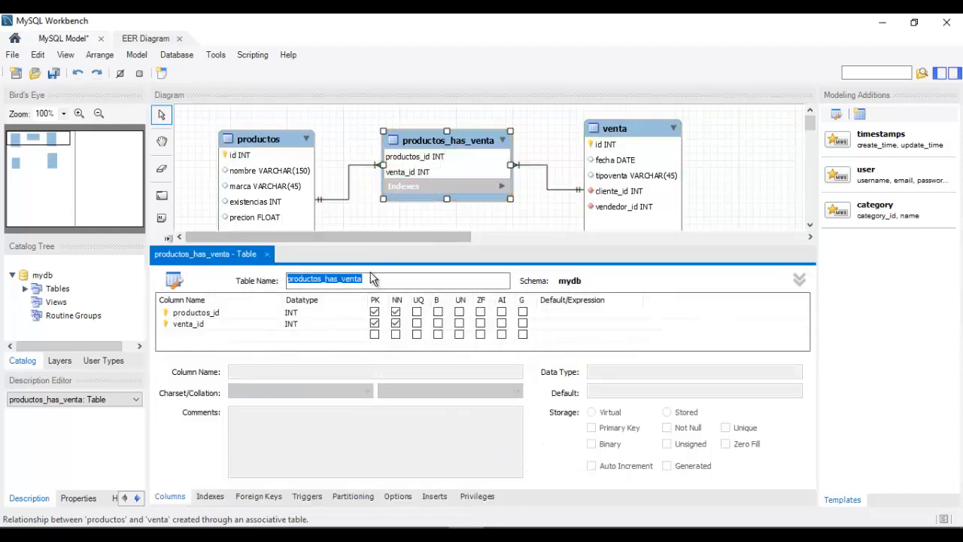
pyautogui.click(338, 279)
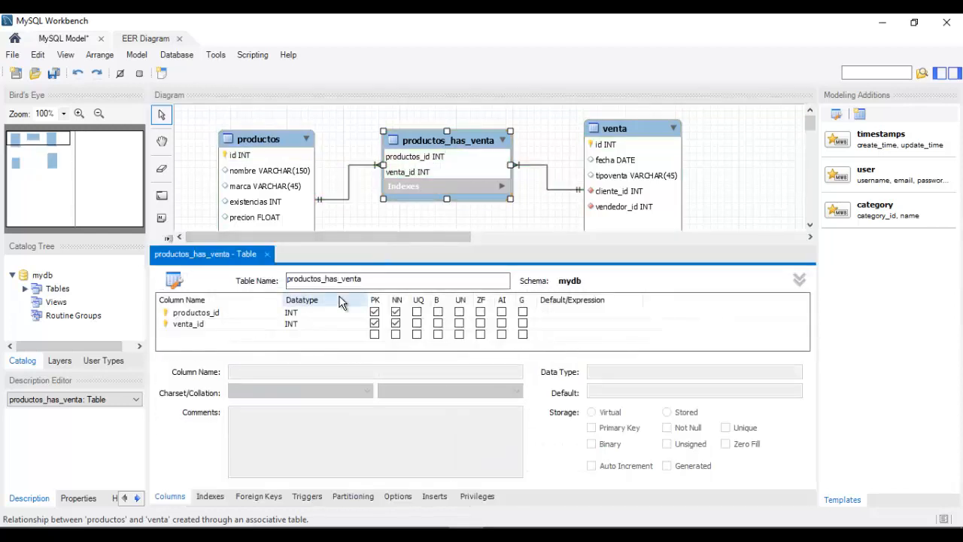
pyautogui.press('BackSpace')
pyautogui.press('BackSpace')
pyautogui.press('BackSpace')
pyautogui.press('BackSpace')
pyautogui.press('BackSpace')
pyautogui.press('BackSpace')
pyautogui.press('BackSpace')
pyautogui.press('BackSpace')
pyautogui.press('BackSpace')
pyautogui.press('BackSpace')
pyautogui.press('BackSpace')
pyautogui.press('BackSpace')
pyautogui.press('BackSpace')
pyautogui.write('detalle')
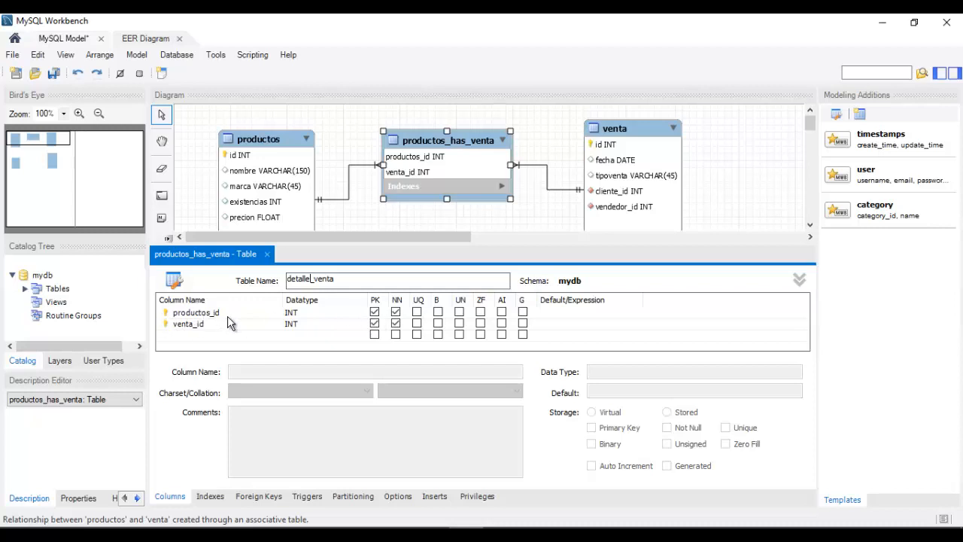
# Step: Add a cantidad column with data type INT to the detalle_venta table
pyautogui.click(192, 335)
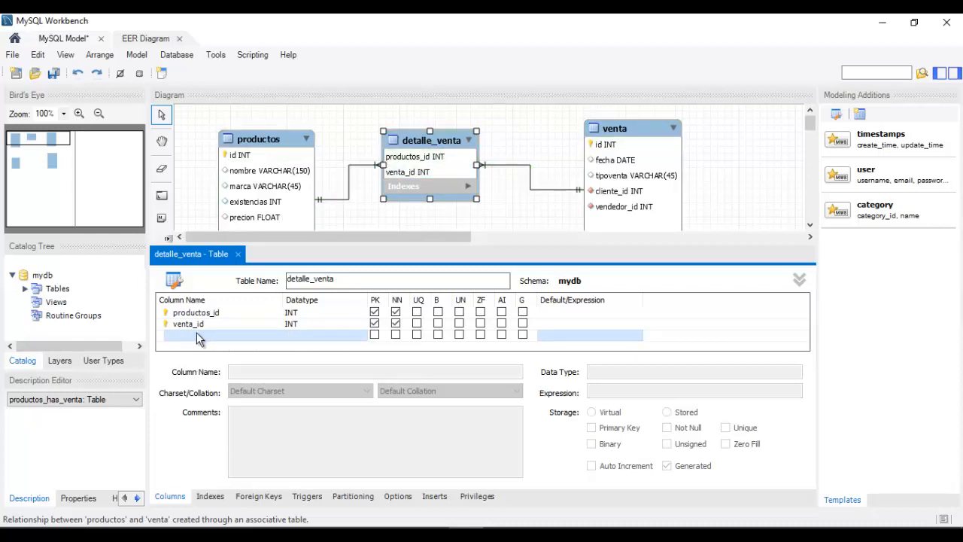
pyautogui.click(192, 336)
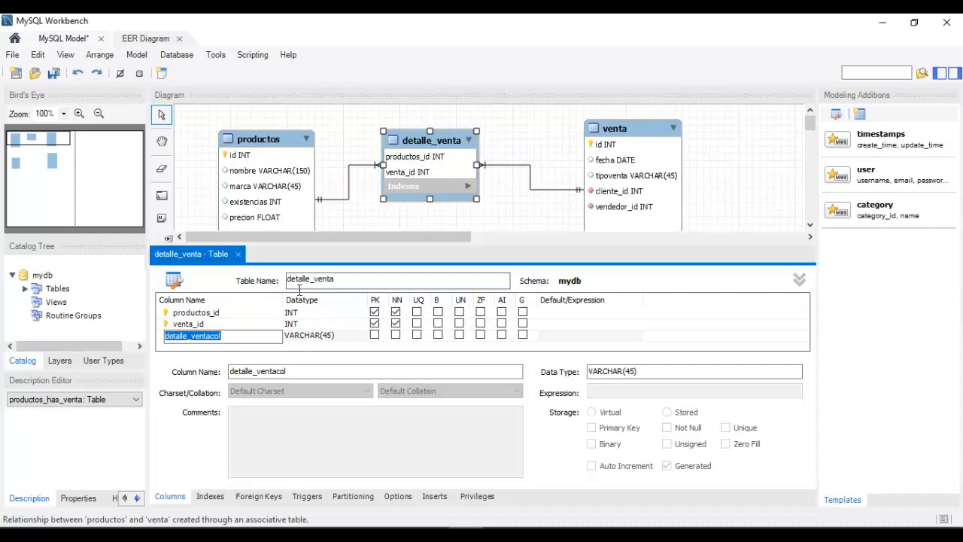
pyautogui.write('cantidad')
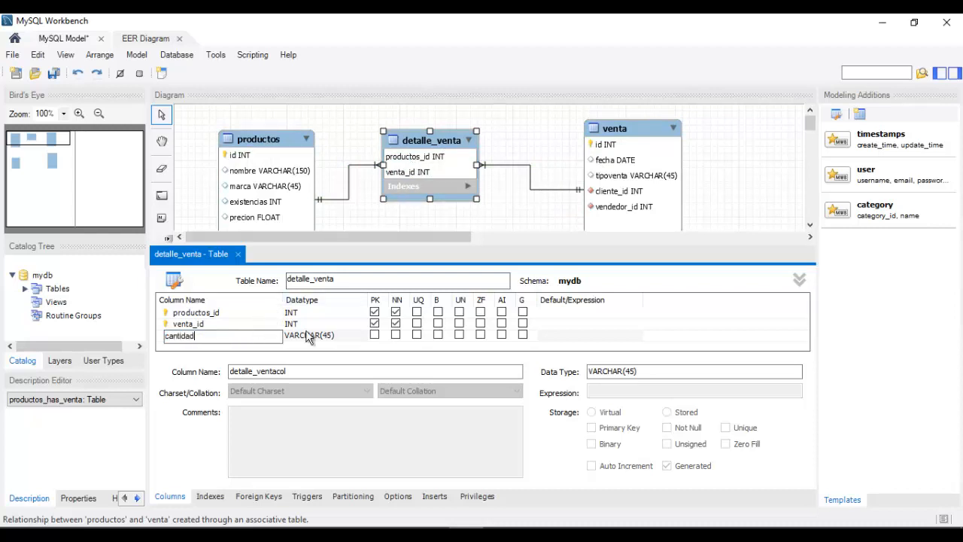
pyautogui.click(354, 336)
pyautogui.click(361, 339)
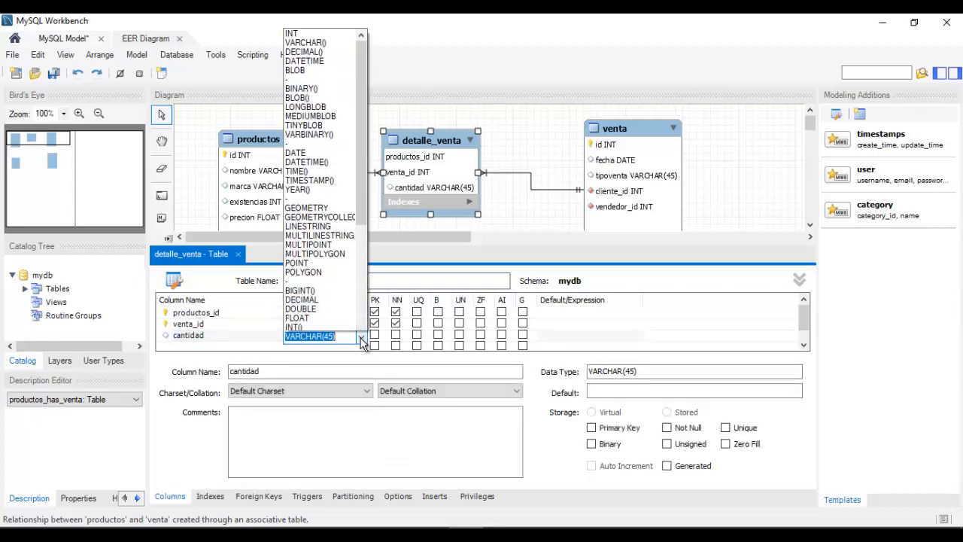
pyautogui.click(305, 18)
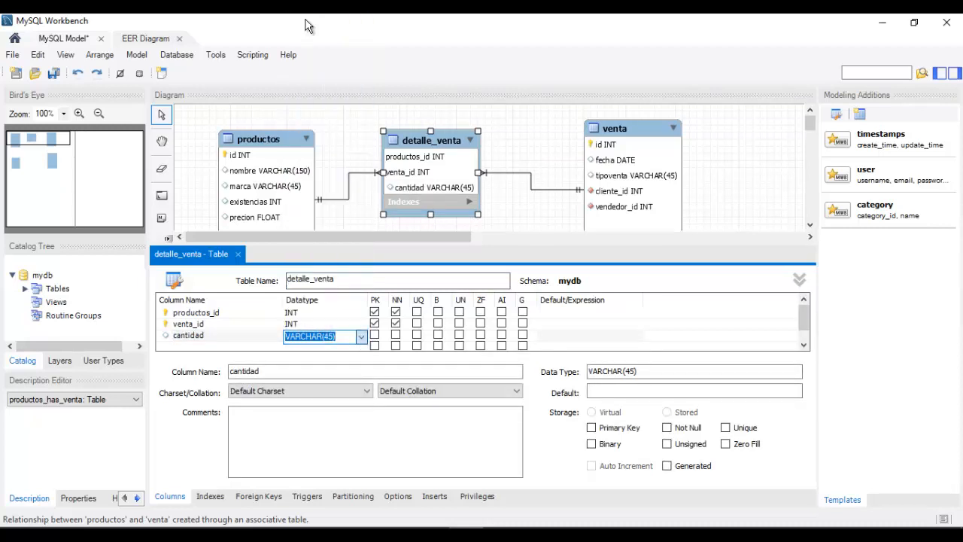
# Step: Add a precioventa column to detalle_venta and delete the stray detalle_ventacol column below it
pyautogui.click(215, 344)
pyautogui.write('precioventa')
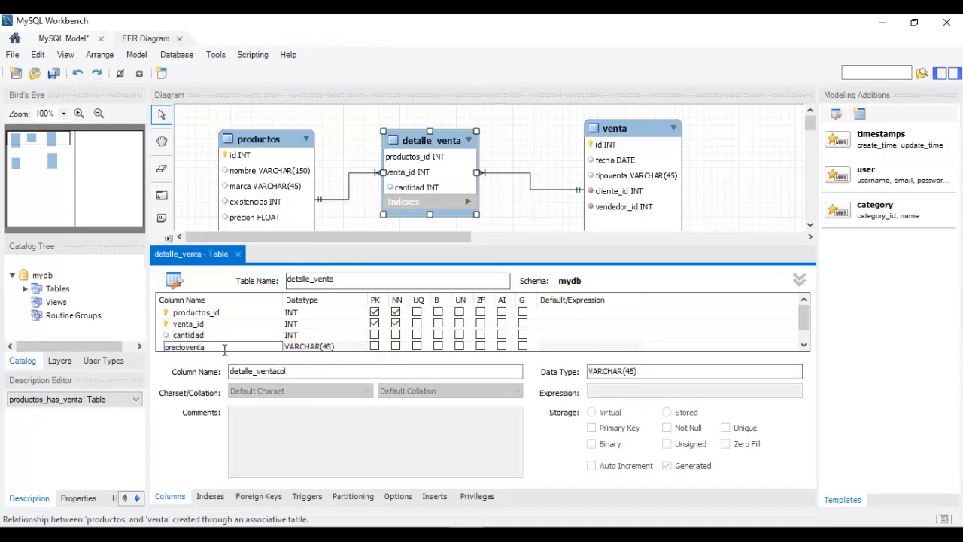
pyautogui.click(357, 346)
pyautogui.click(353, 334)
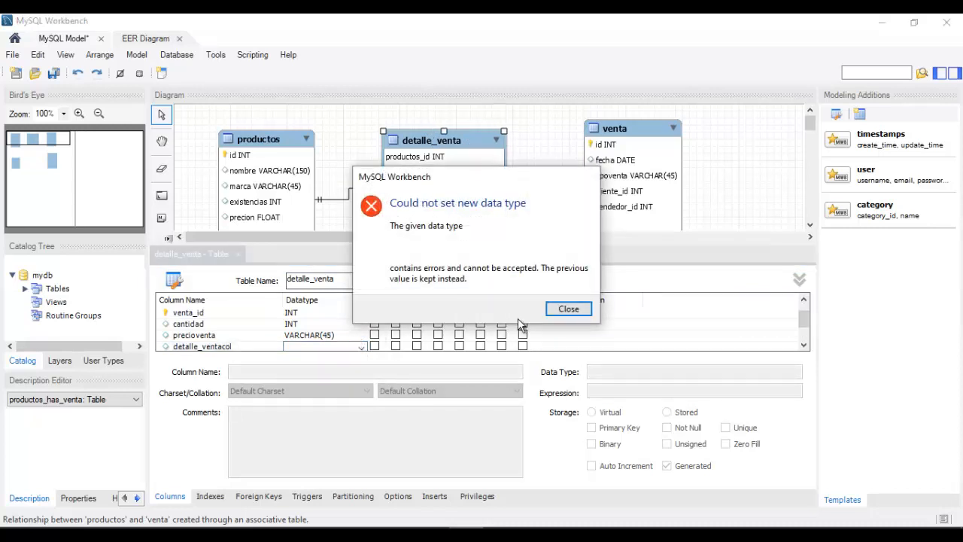
pyautogui.click(568, 308)
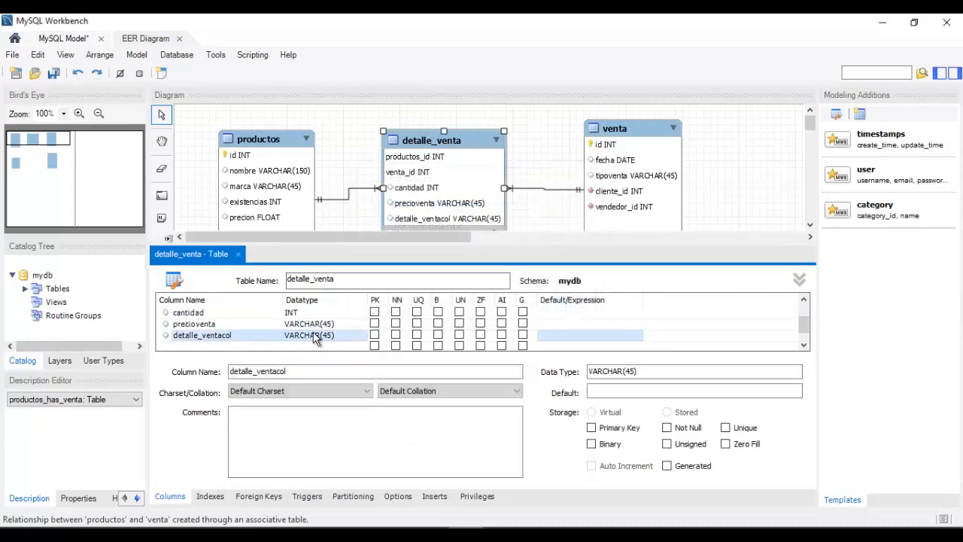
pyautogui.rightClick(263, 338)
pyautogui.click(304, 421)
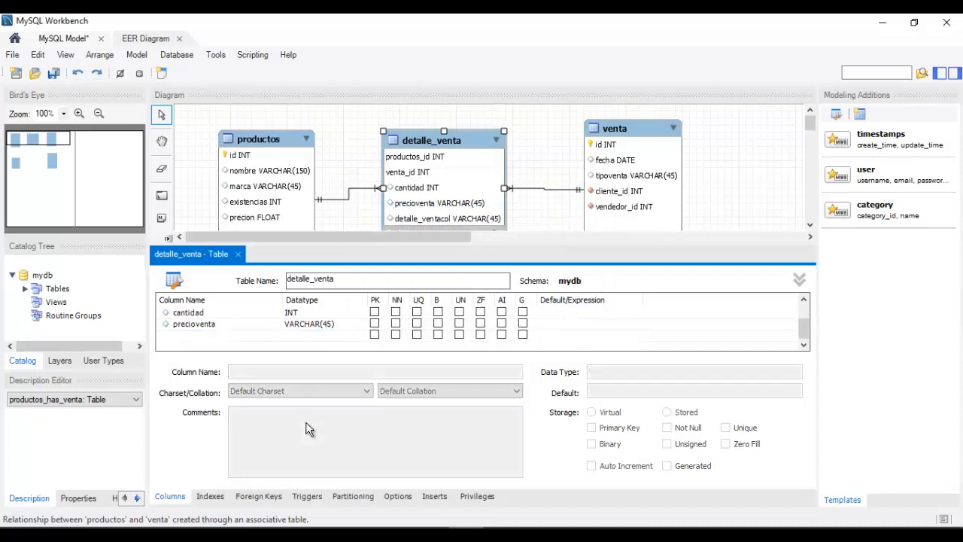
# Step: Set the data type of the precioventa column to FLOAT and close the detalle_venta editor
pyautogui.click(344, 323)
pyautogui.click(345, 323)
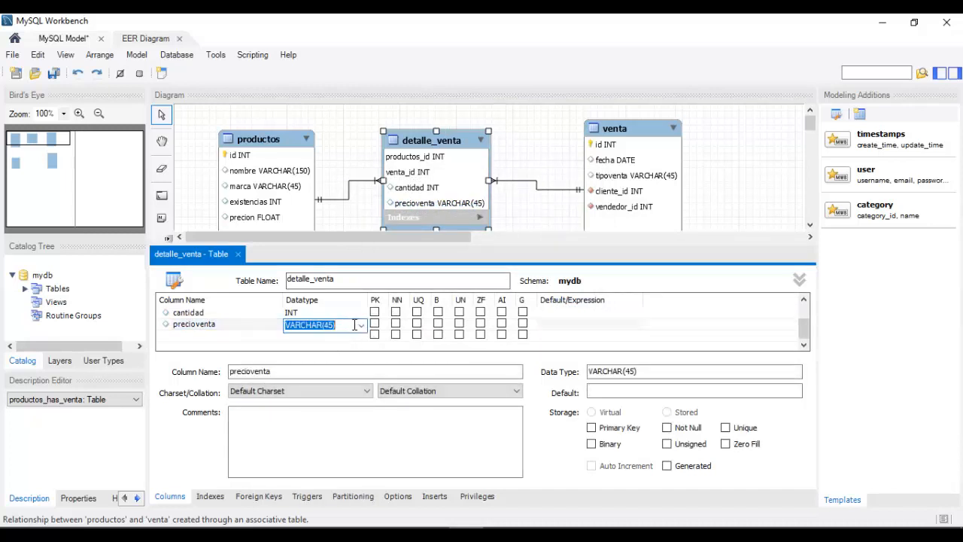
pyautogui.click(361, 323)
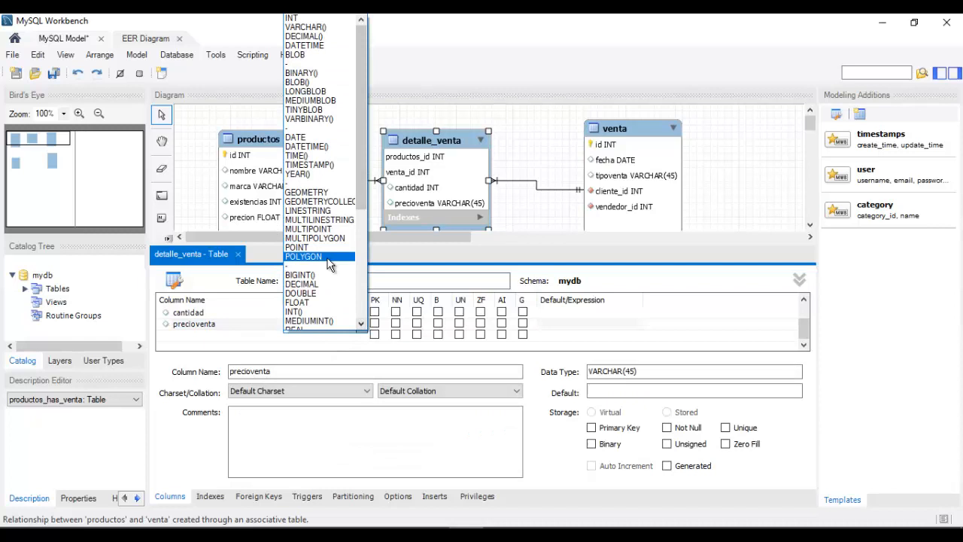
pyautogui.click(310, 301)
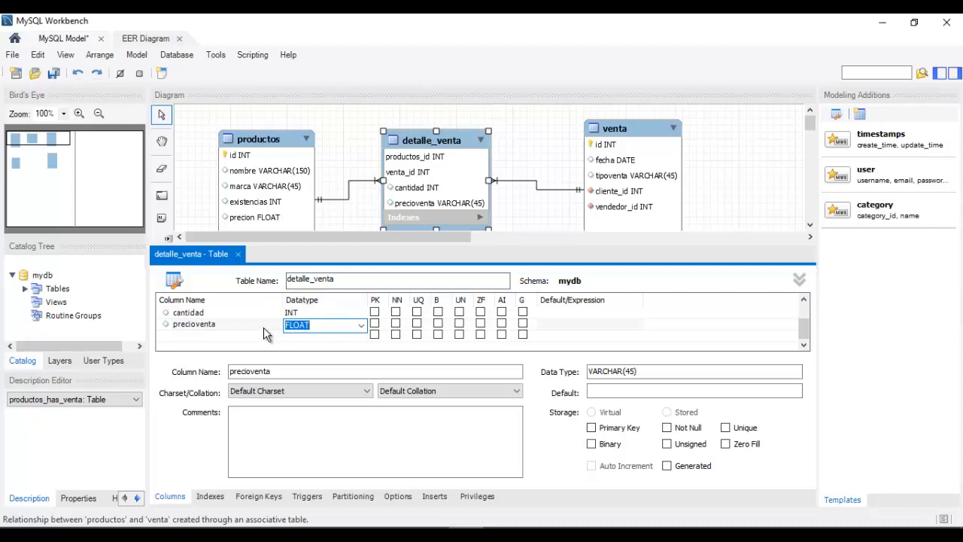
pyautogui.click(804, 299)
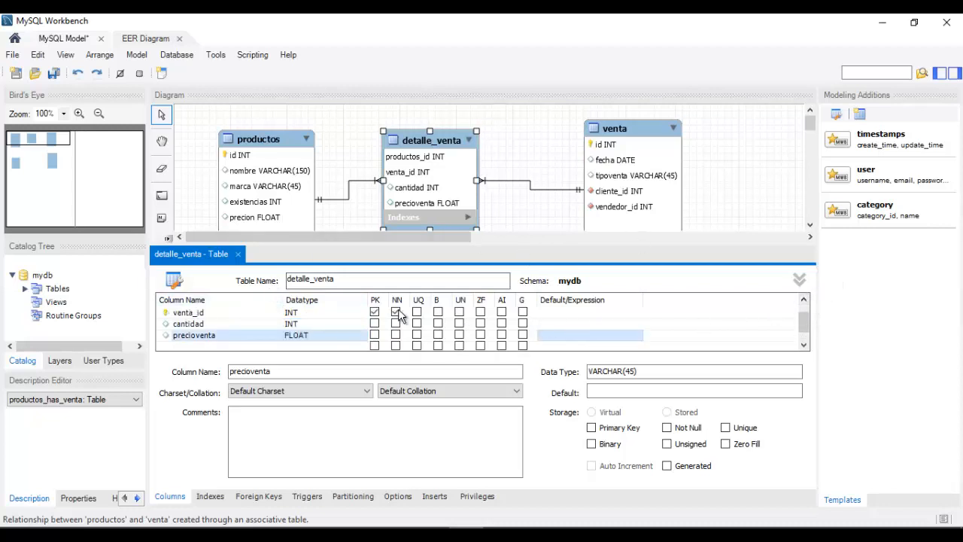
pyautogui.click(238, 254)
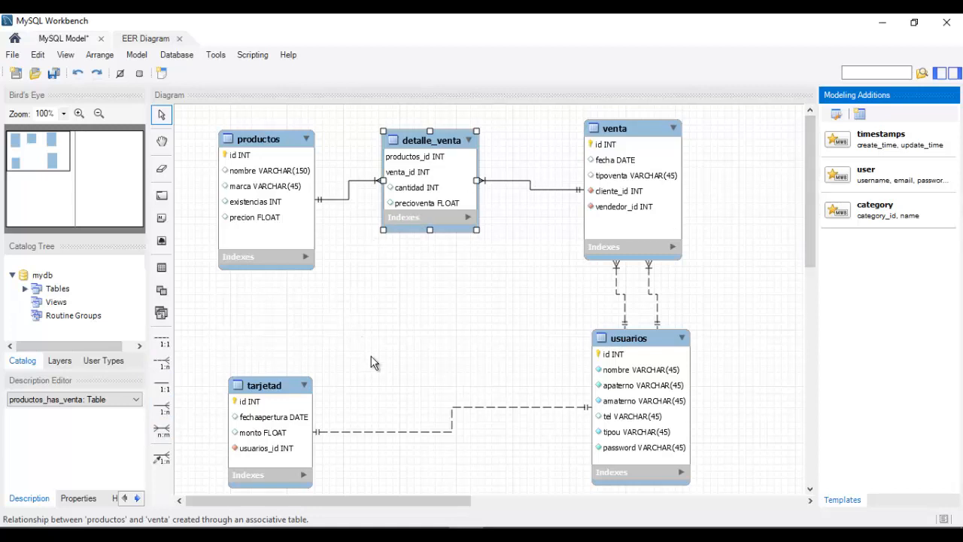
# Step: Rename the usuarios_id column of the tarjetad table as cliente_id and close the table editor
pyautogui.click(261, 451)
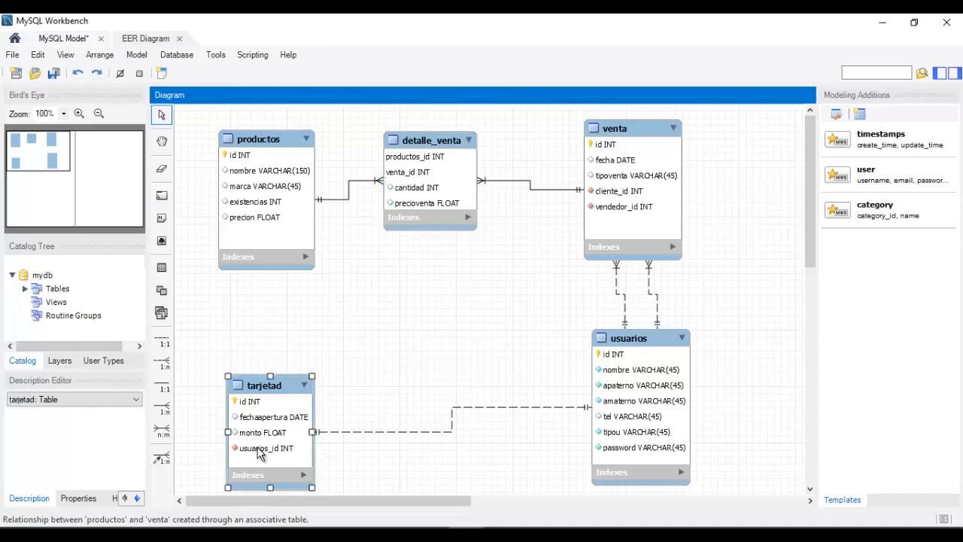
pyautogui.doubleClick(271, 388)
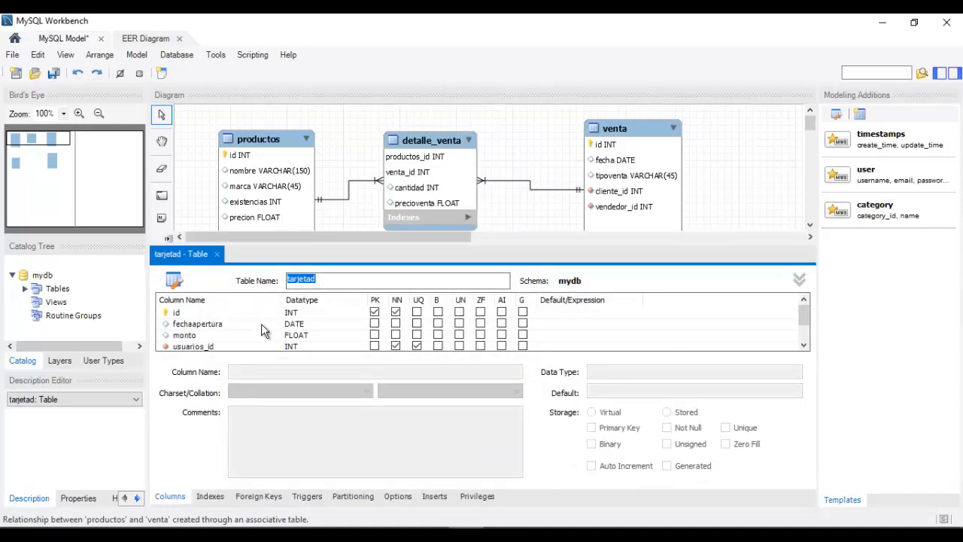
pyautogui.click(203, 348)
pyautogui.rightClick(201, 345)
pyautogui.press('Escape')
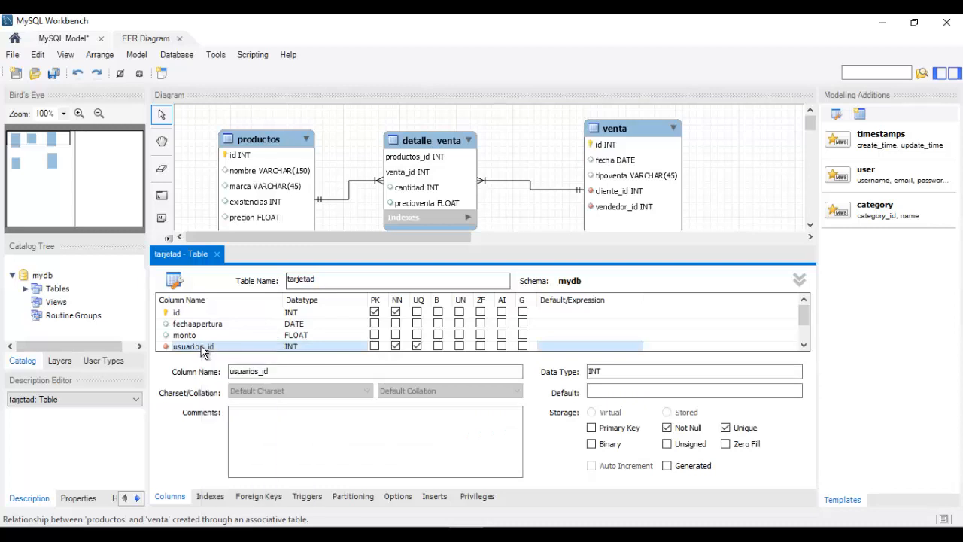
pyautogui.click(201, 346)
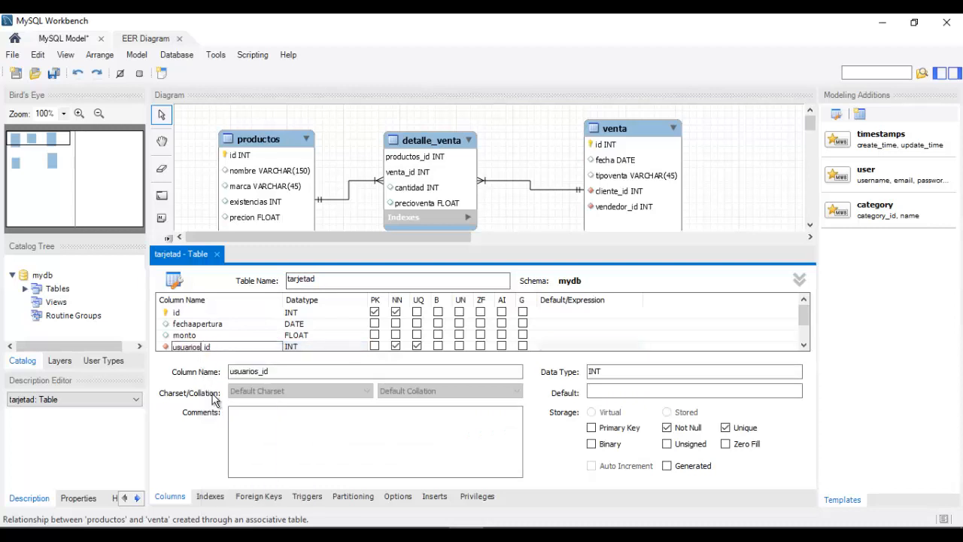
pyautogui.press('BackSpace')
pyautogui.press('BackSpace')
pyautogui.press('BackSpace')
pyautogui.press('BackSpace')
pyautogui.press('BackSpace')
pyautogui.press('Return')
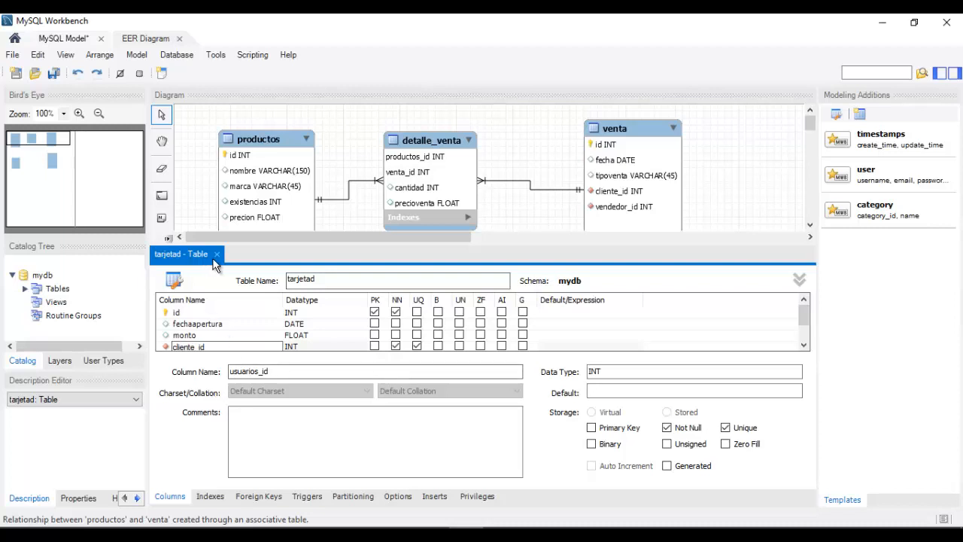
pyautogui.click(217, 254)
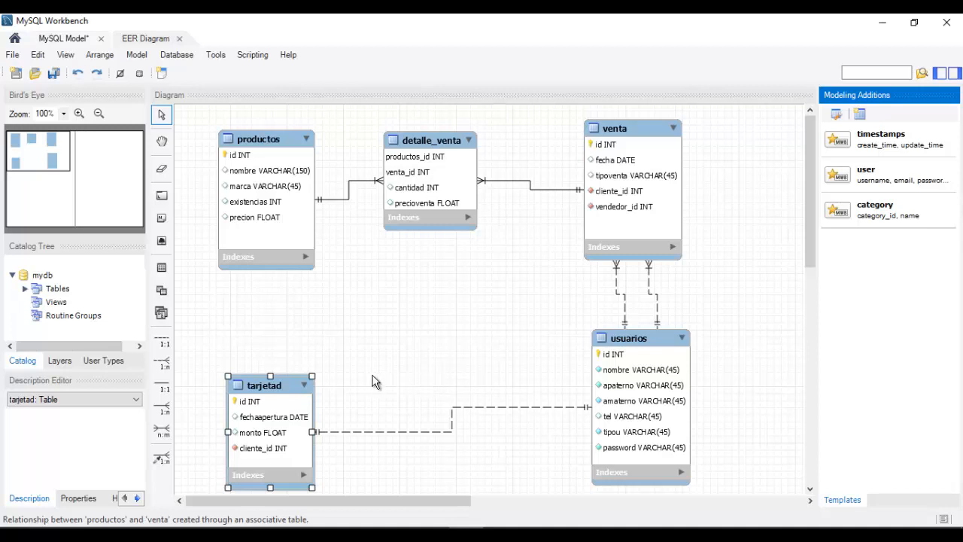
# Step: Move the tarjetad table to the right side of usuarios and shift usuarios slightly left and down to make room
pyautogui.moveTo(288, 387); pyautogui.dragTo(756, 349)
pyautogui.moveTo(635, 344); pyautogui.dragTo(611, 350)
pyautogui.moveTo(746, 351); pyautogui.dragTo(750, 333)
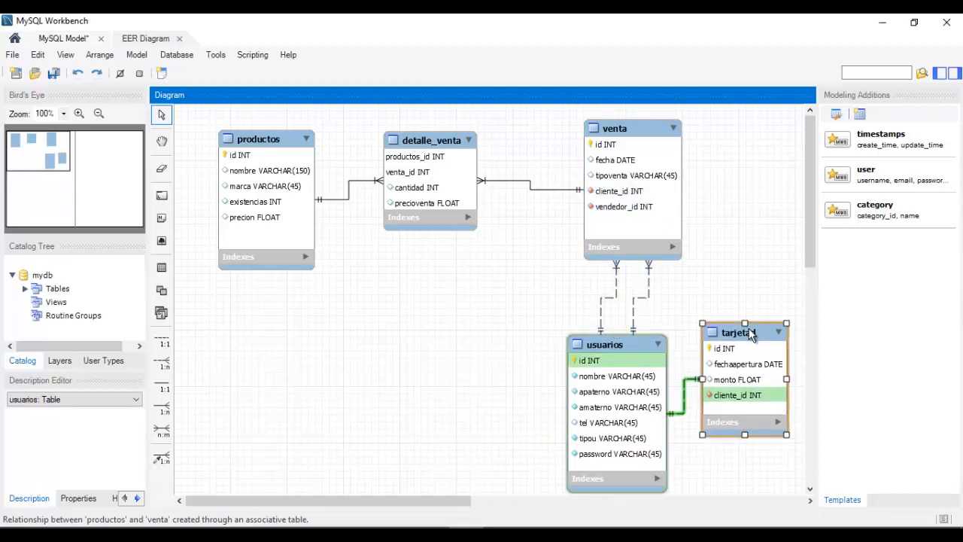
pyautogui.click(433, 374)
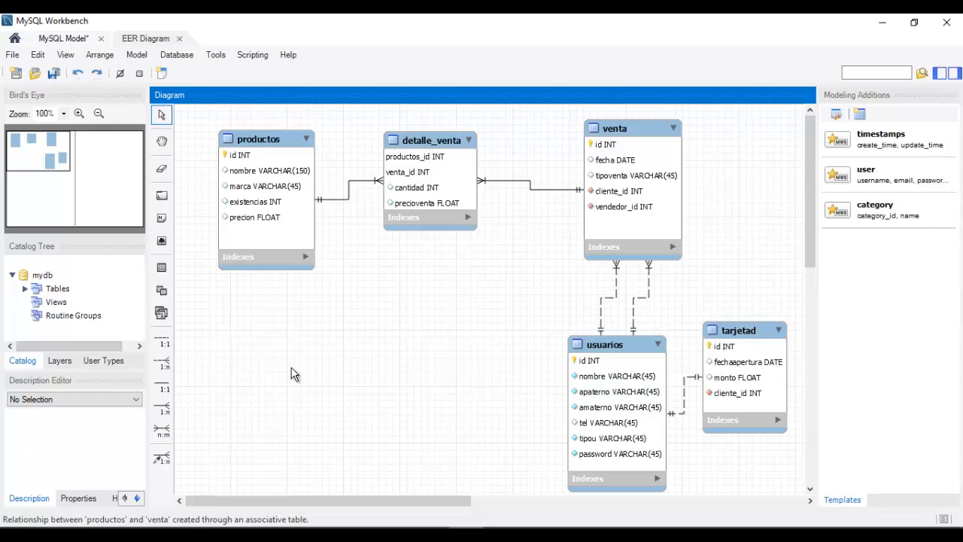
# Step: Place a new table in the empty area below productos and name it proveedor
pyautogui.click(164, 271)
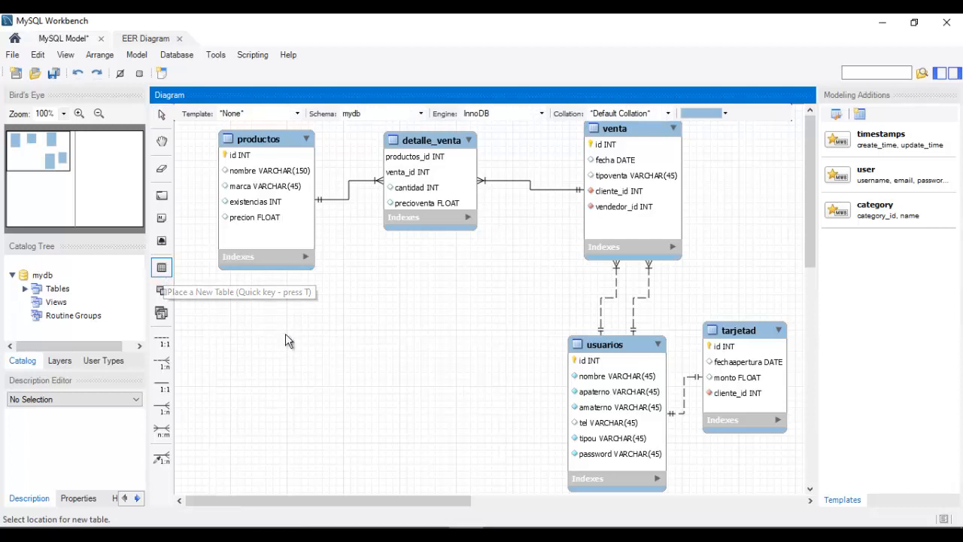
pyautogui.click(335, 406)
pyautogui.rightClick(358, 412)
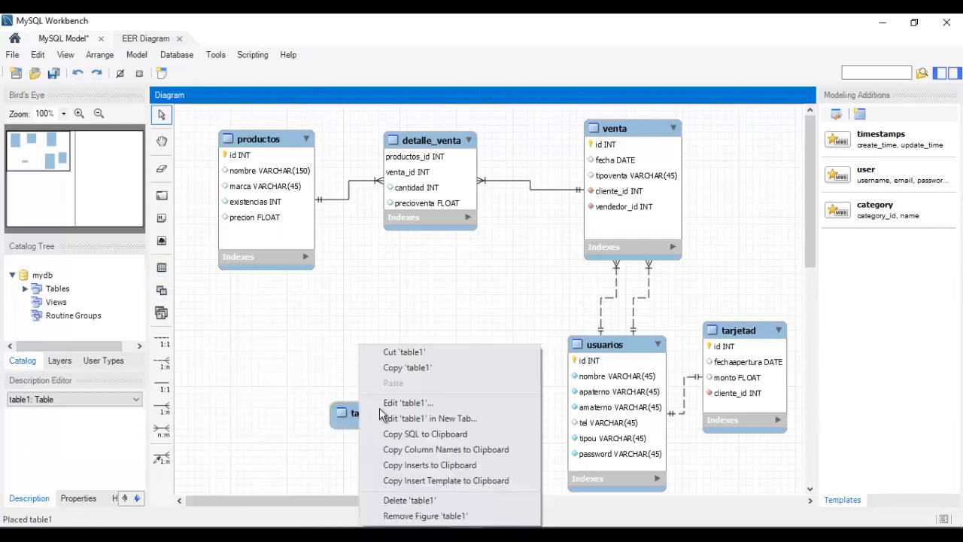
pyautogui.click(399, 403)
pyautogui.write('proveedor')
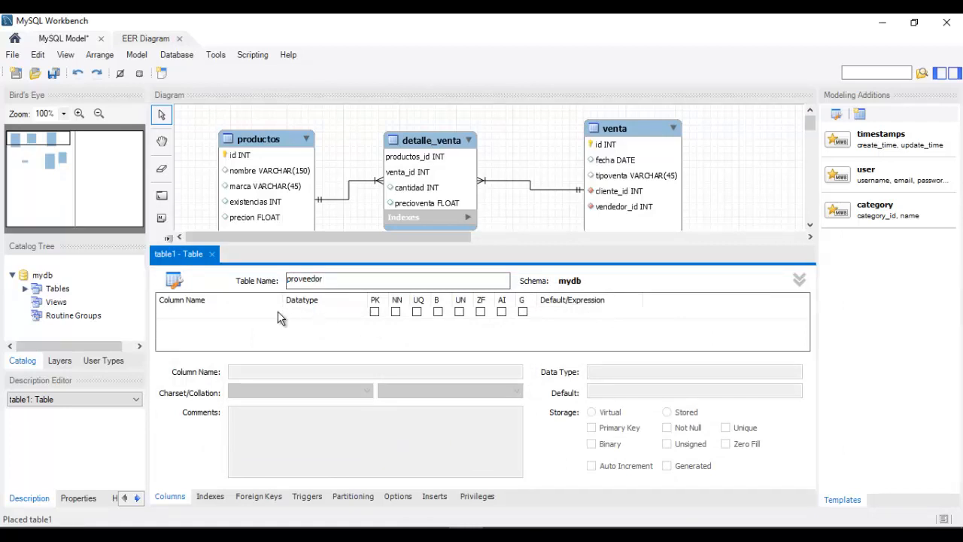
# Step: Add an id INT primary key column and a nombre VARCHAR(45) column to the proveedor table
pyautogui.click(205, 313)
pyautogui.write('id')
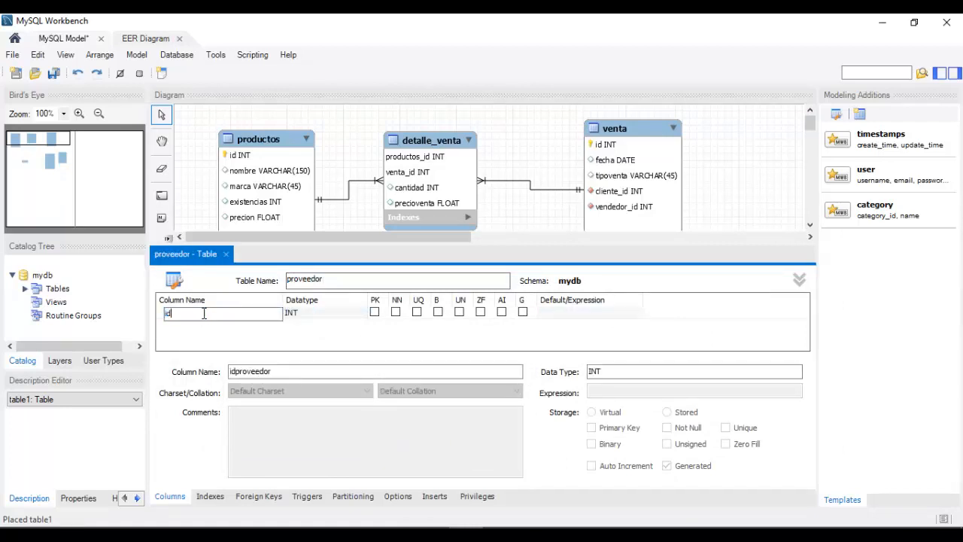
pyautogui.press('Return')
pyautogui.click(211, 325)
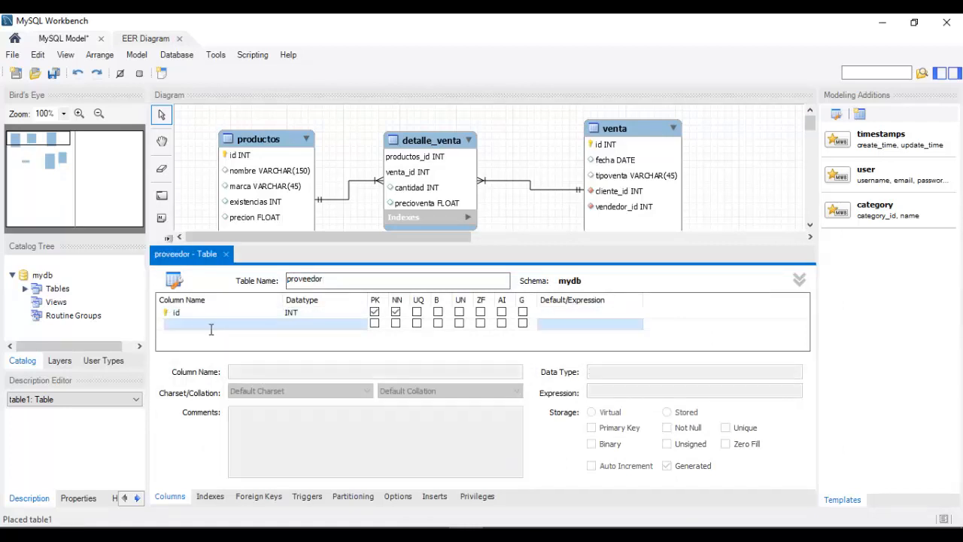
pyautogui.write('nombre')
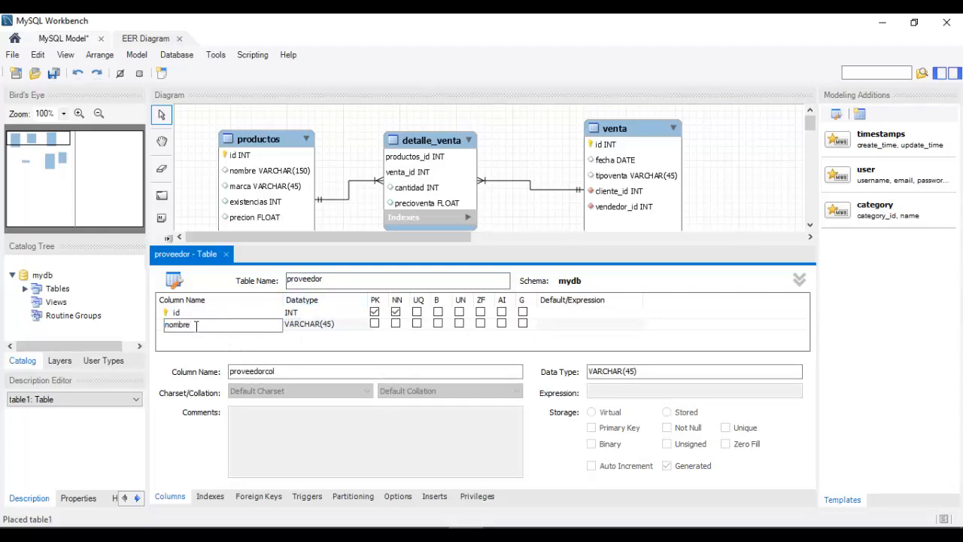
# Step: Add a telcontacto VARCHAR(45) column to proveedor and make both nombre and telcontacto not null
pyautogui.click(190, 338)
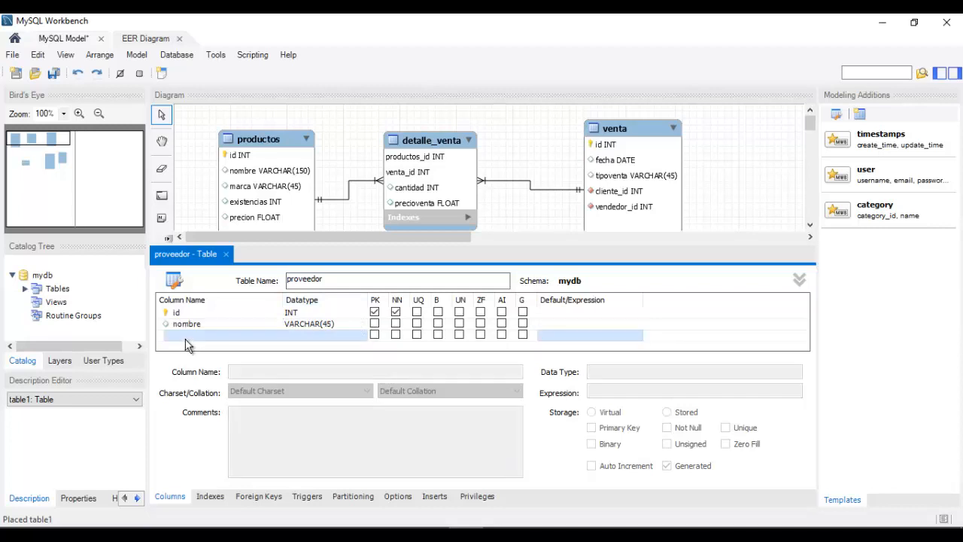
pyautogui.doubleClick(201, 338)
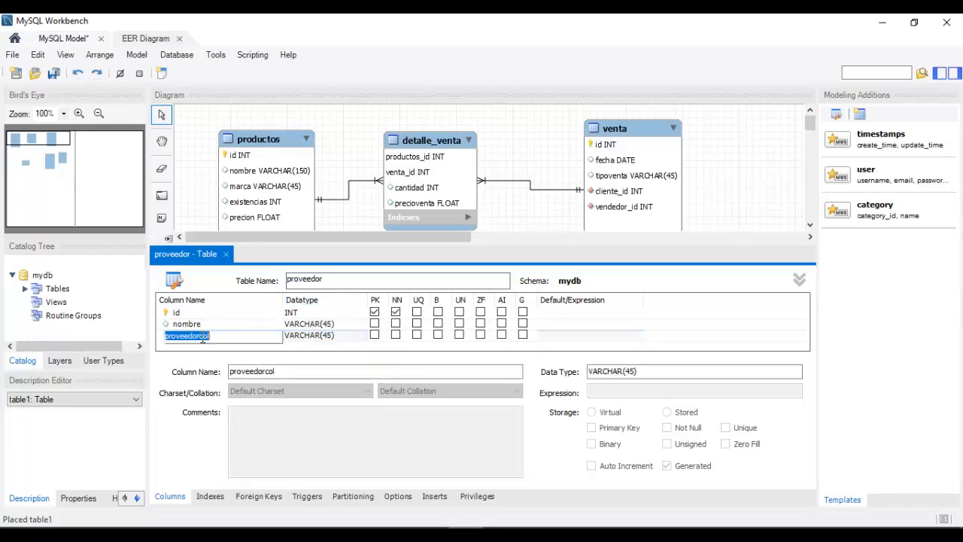
pyautogui.write('telcontacto')
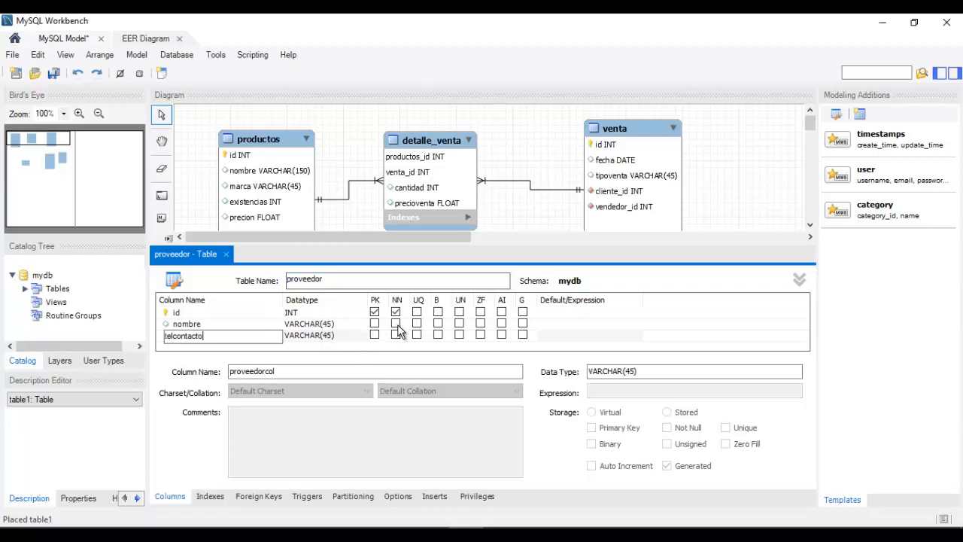
pyautogui.click(396, 325)
pyautogui.click(396, 334)
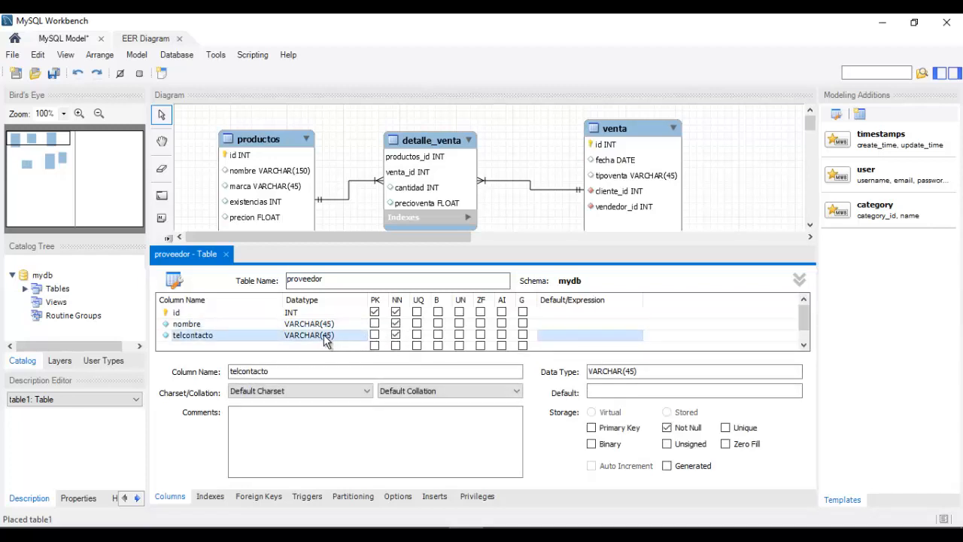
# Step: Close the proveedor editor, shift the proveedor table up and productos slightly left, and make productos a little taller
pyautogui.click(225, 253)
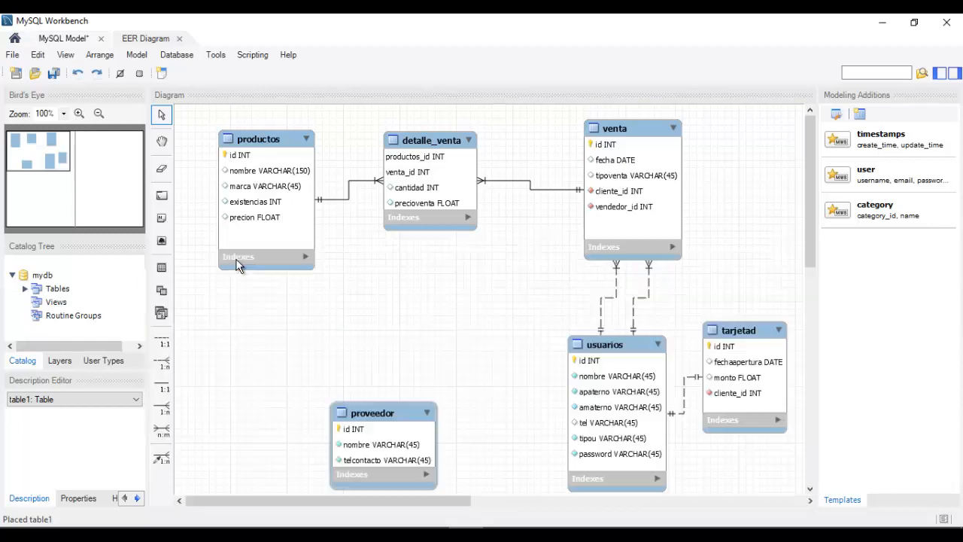
pyautogui.moveTo(390, 416); pyautogui.dragTo(387, 377)
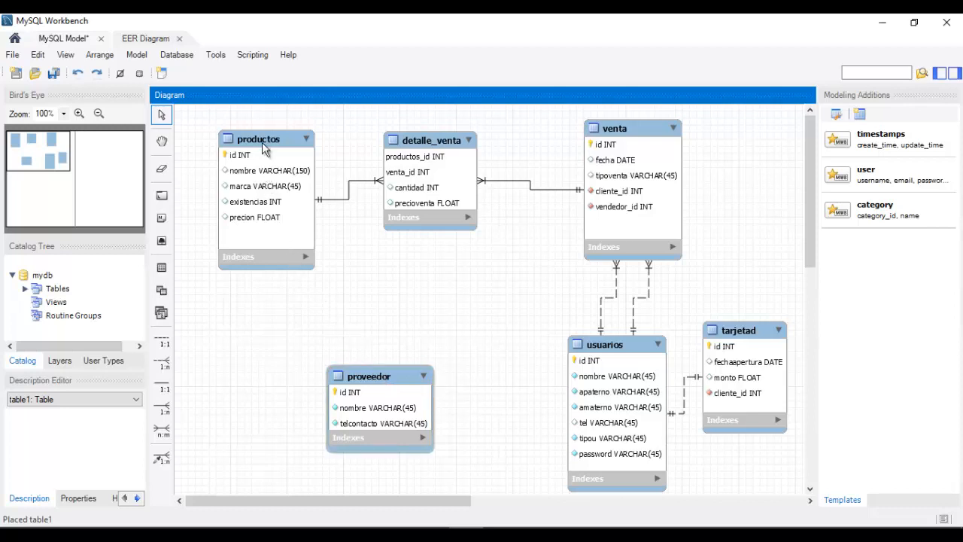
pyautogui.moveTo(254, 142); pyautogui.dragTo(248, 141)
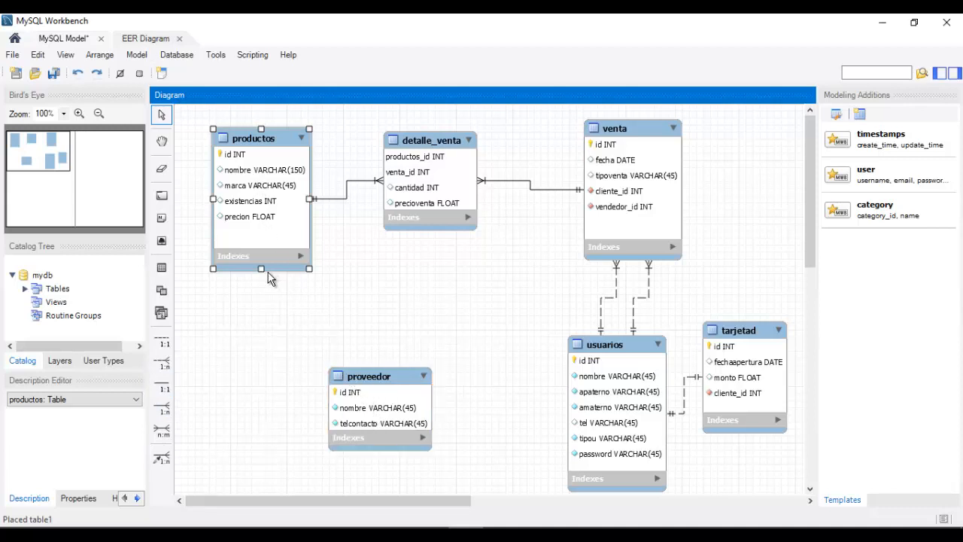
pyautogui.moveTo(263, 270); pyautogui.dragTo(263, 281)
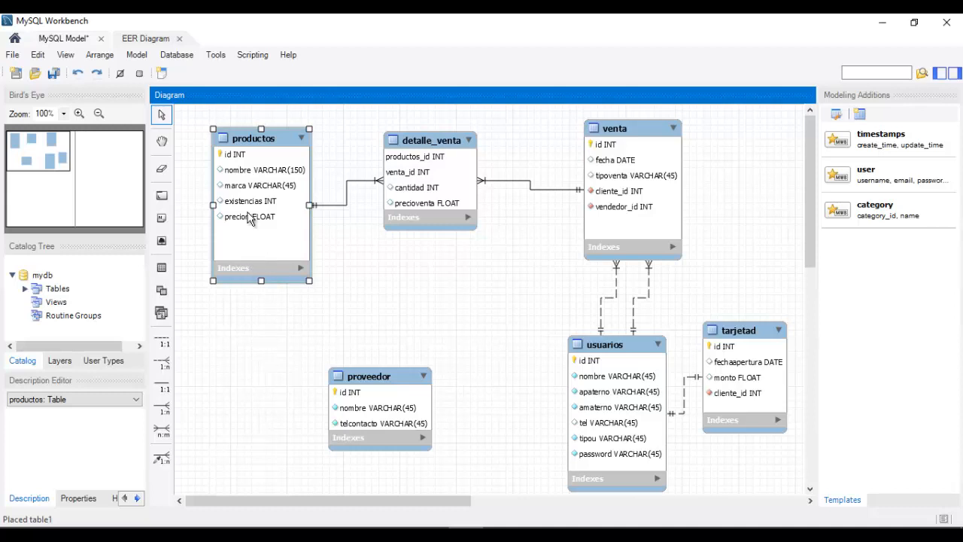
# Step: Add a proveedor_id column of type INT to the productos table and close its editor
pyautogui.doubleClick(262, 141)
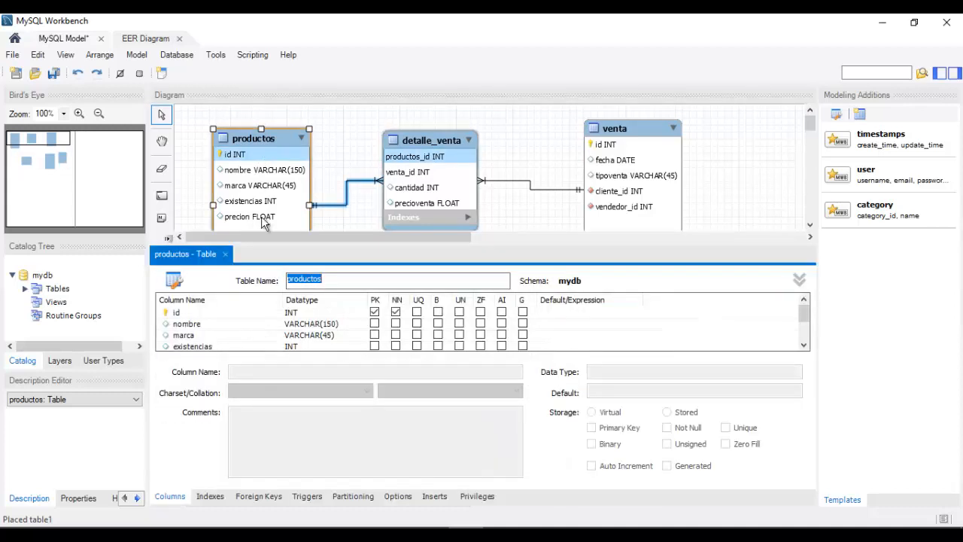
pyautogui.click(260, 335)
pyautogui.press('Down')
pyautogui.press('Down')
pyautogui.press('Down')
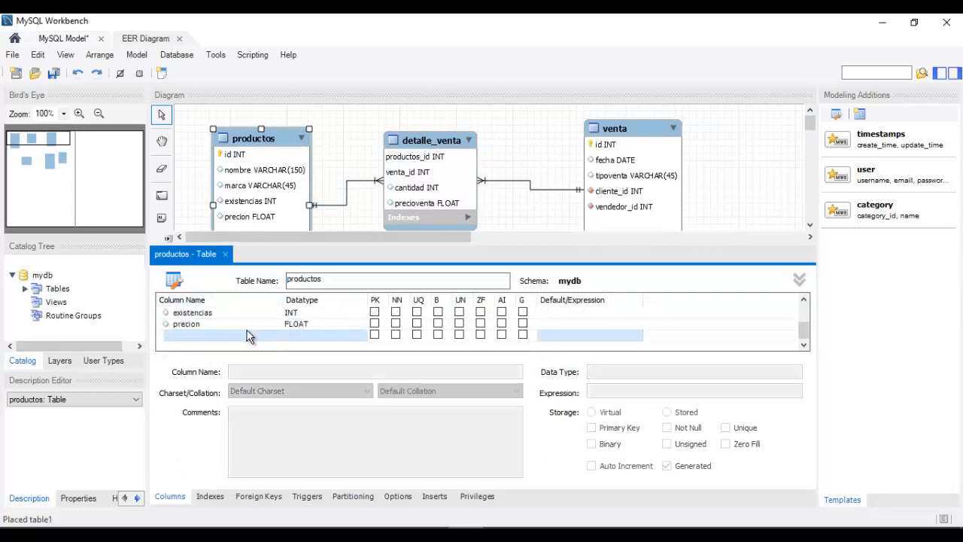
pyautogui.doubleClick(216, 336)
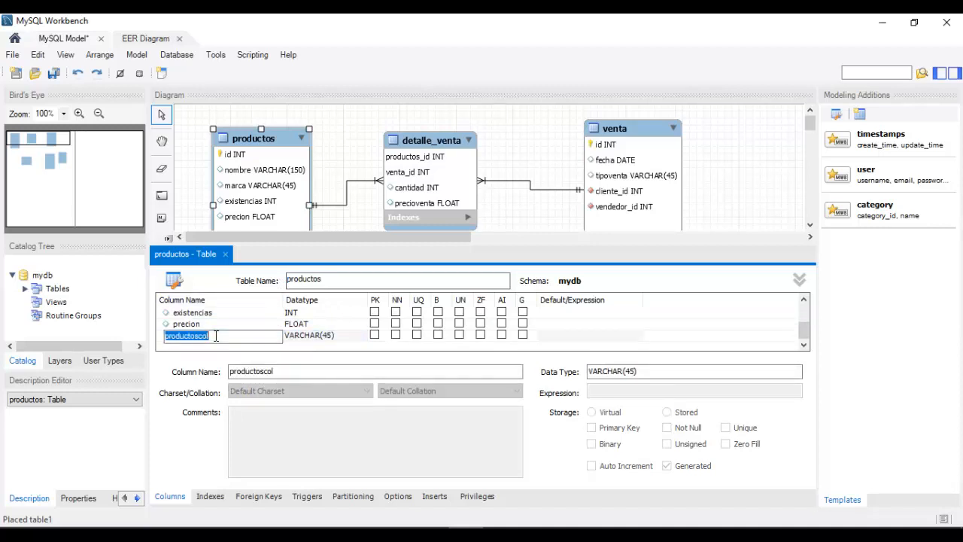
pyautogui.write('proveedor_id')
pyautogui.click(345, 339)
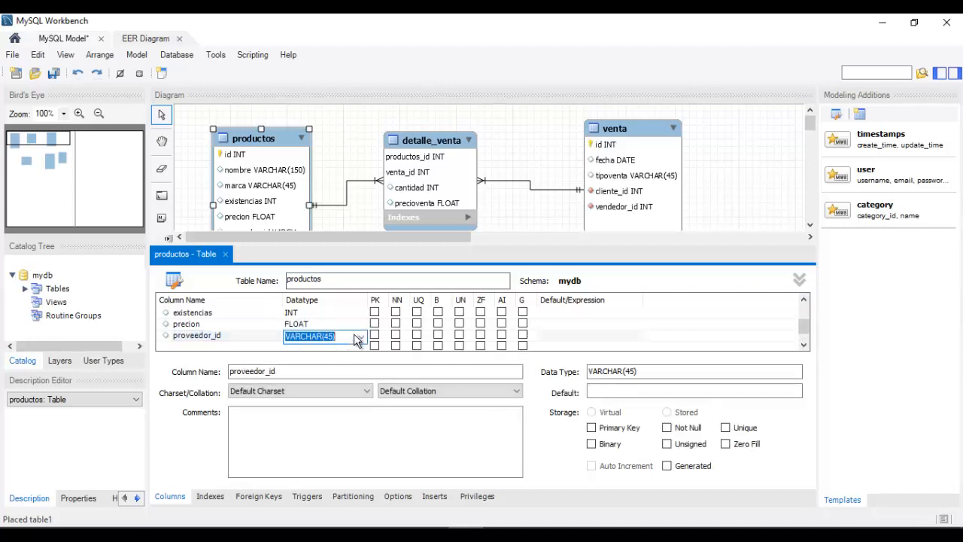
pyautogui.click(359, 338)
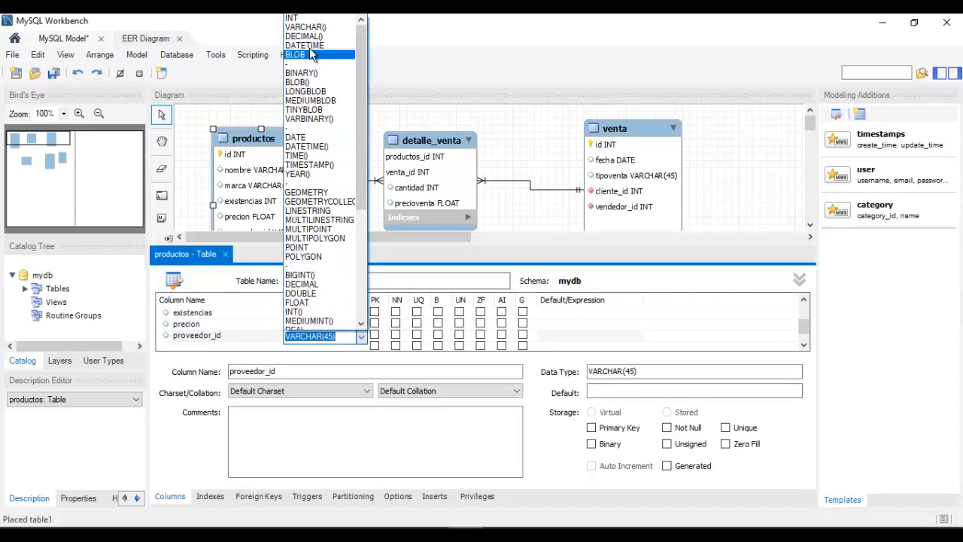
pyautogui.click(304, 20)
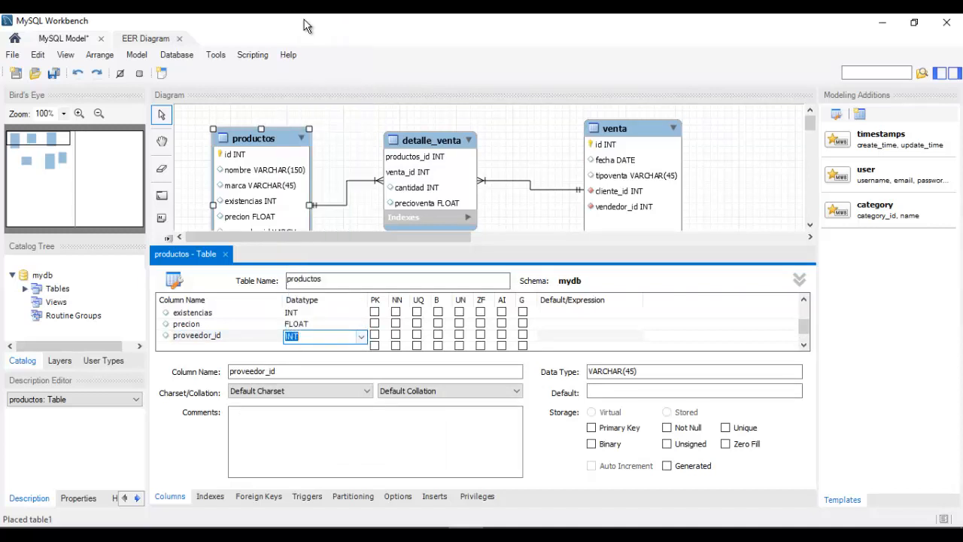
pyautogui.click(225, 254)
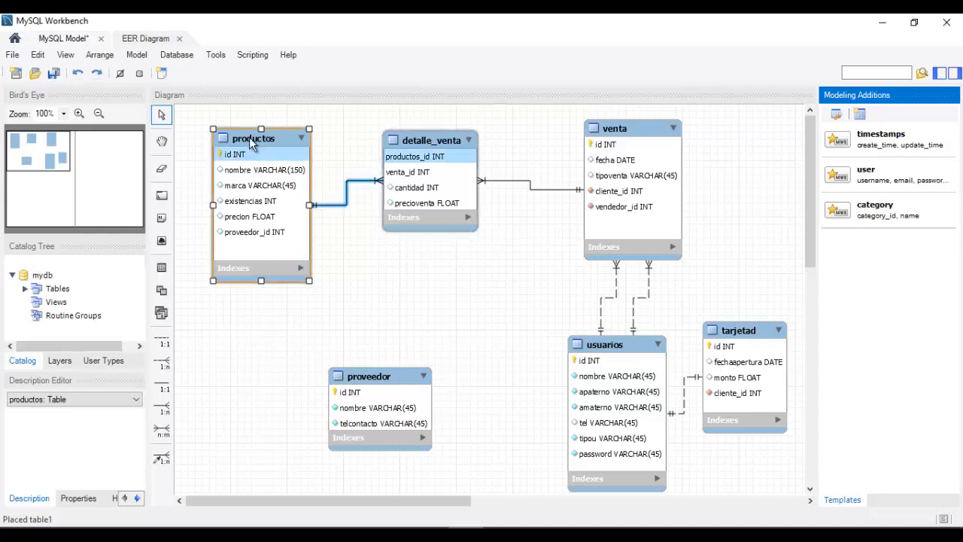
# Step: Reopen the productos table editor and move the proveedor table up and slightly right, closer to productos
pyautogui.click(251, 141)
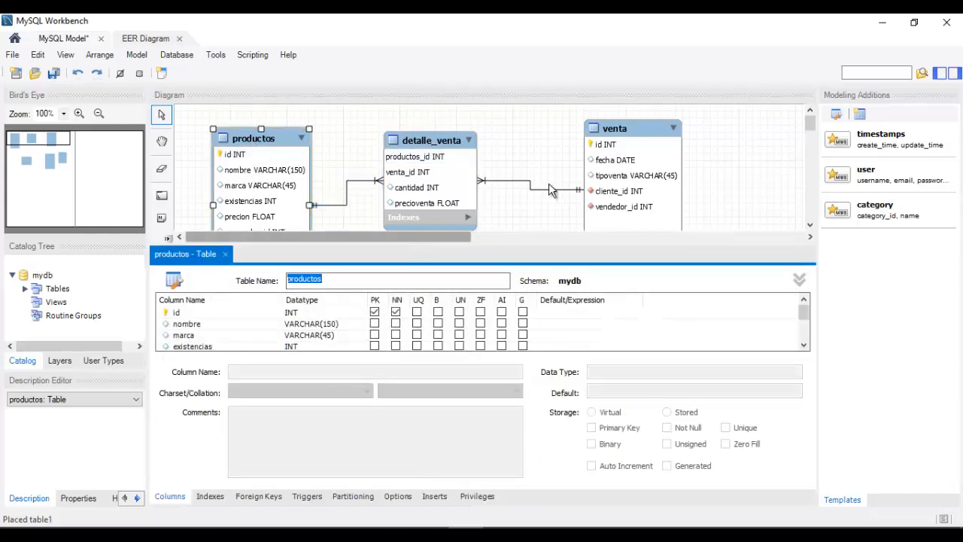
pyautogui.click(548, 182)
pyautogui.scroll(-3, 548, 182)
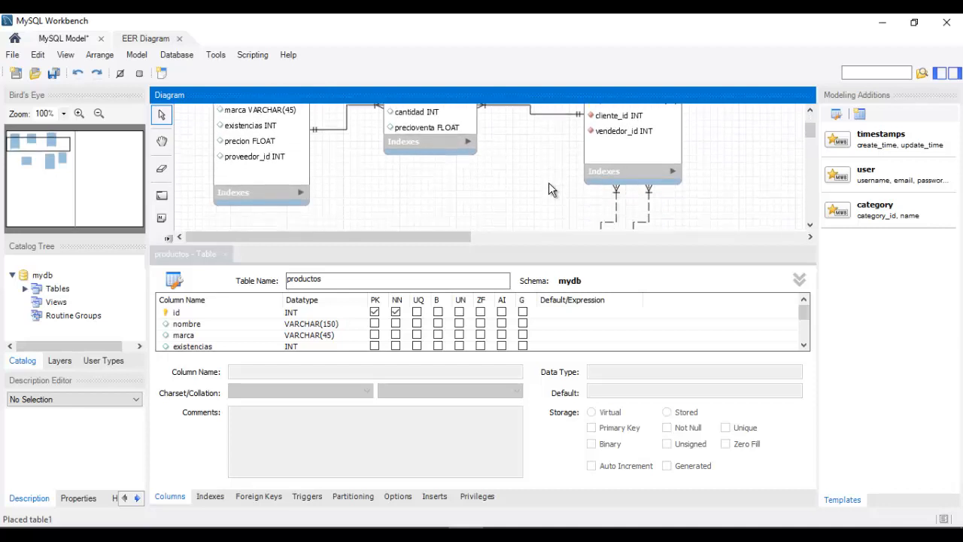
pyautogui.scroll(-1, 549, 183)
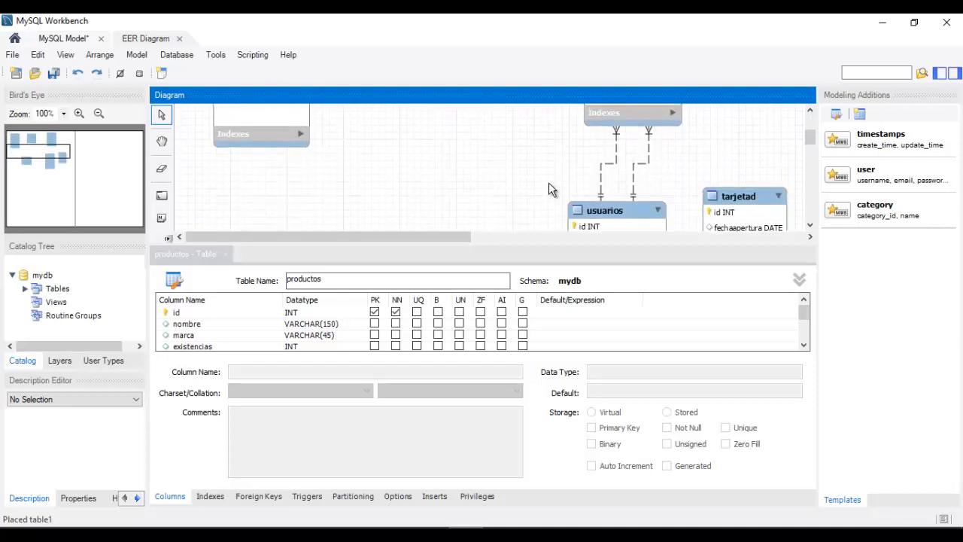
pyautogui.scroll(-5, 548, 183)
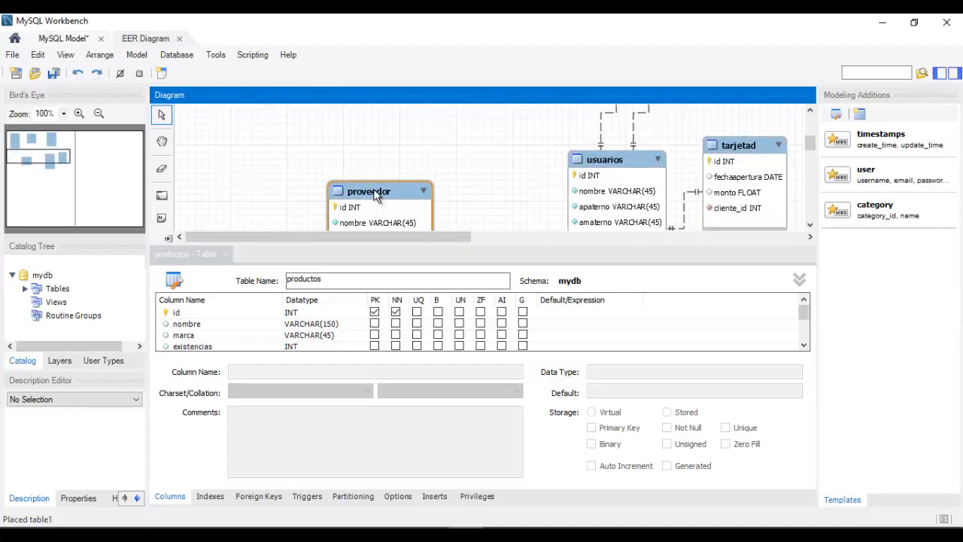
pyautogui.moveTo(375, 190); pyautogui.dragTo(387, 116)
pyautogui.scroll(3, 485, 188)
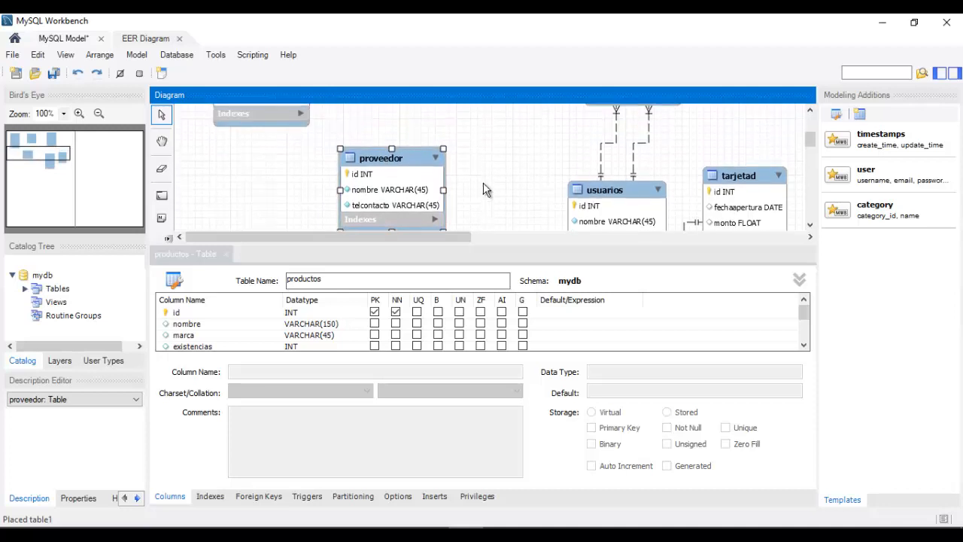
pyautogui.scroll(2, 485, 188)
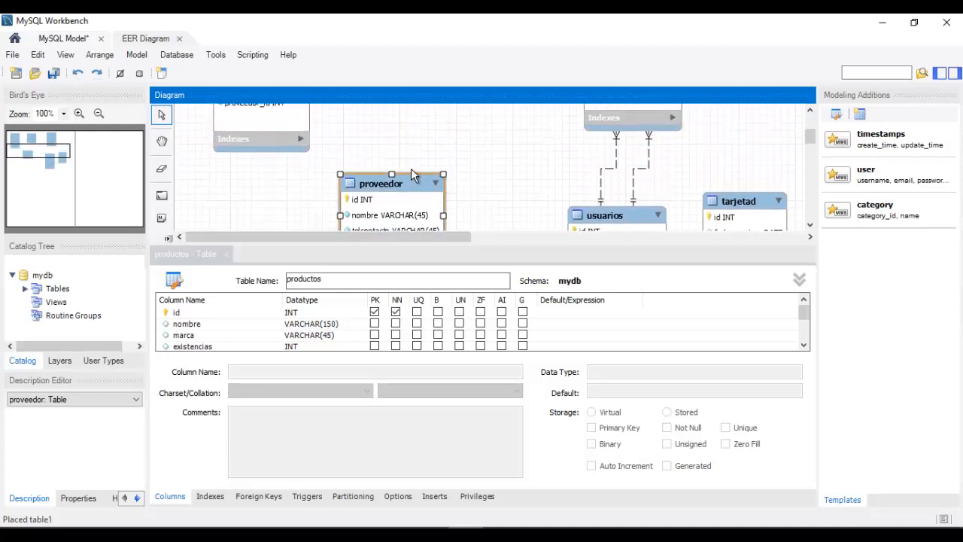
pyautogui.moveTo(408, 191); pyautogui.dragTo(427, 164)
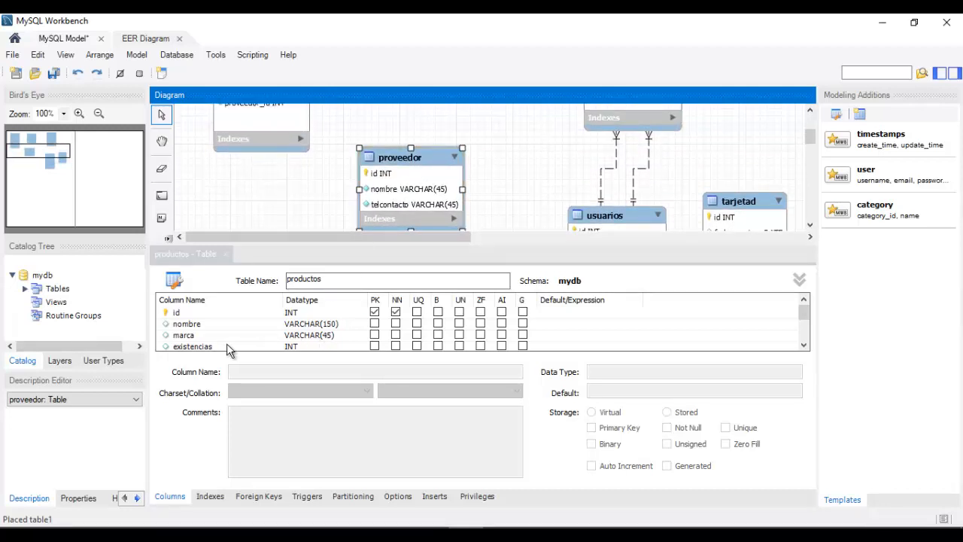
# Step: Create a foreign key fk_productos_proveedores on productos that references the mydb.proveedor table
pyautogui.click(257, 497)
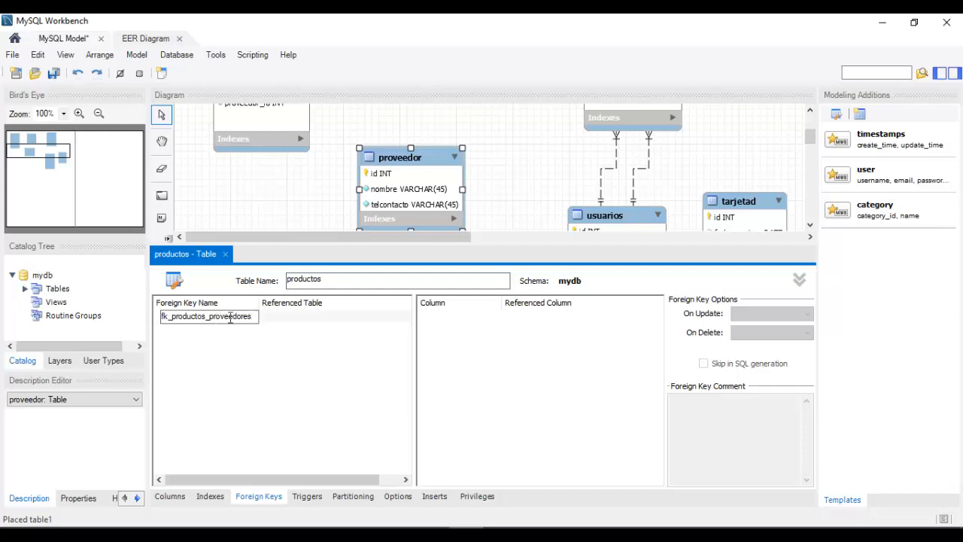
pyautogui.click(347, 315)
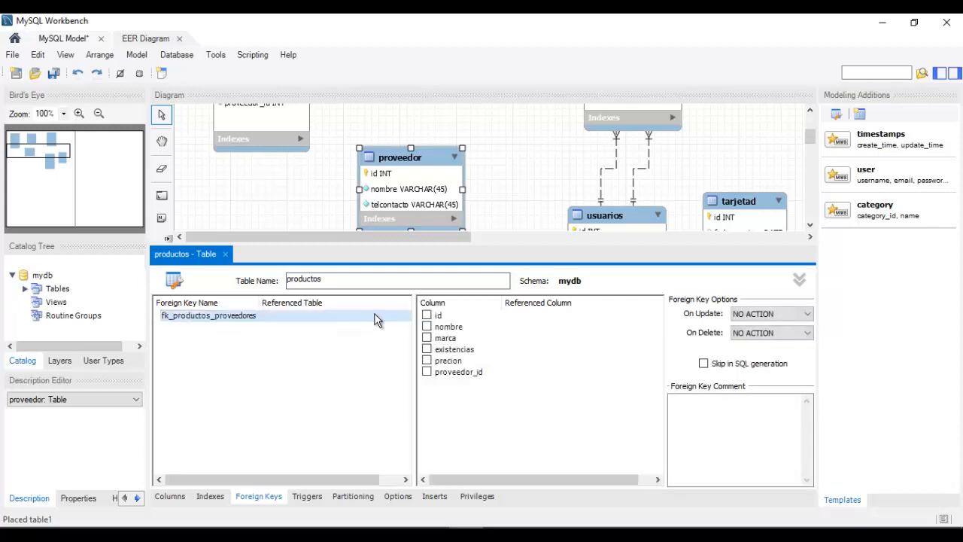
pyautogui.click(380, 317)
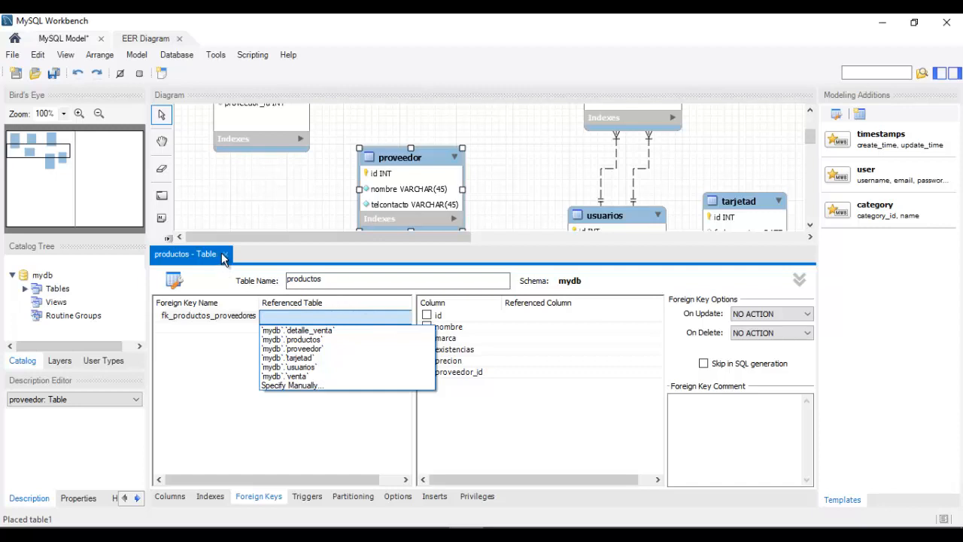
pyautogui.click(332, 348)
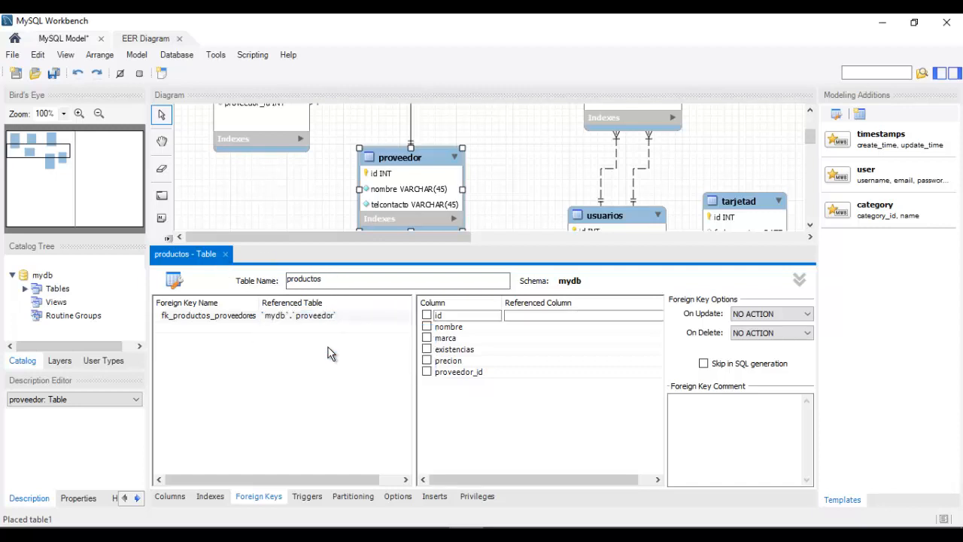
# Step: Link the foreign key's proveedor_id column to the referenced id column of proveedor
pyautogui.scroll(1, 509, 189)
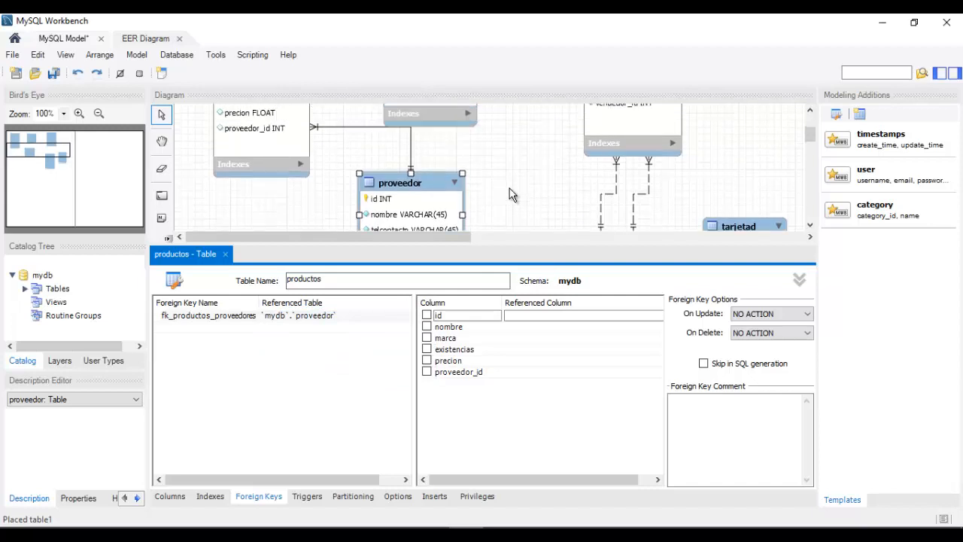
pyautogui.scroll(-1, 509, 189)
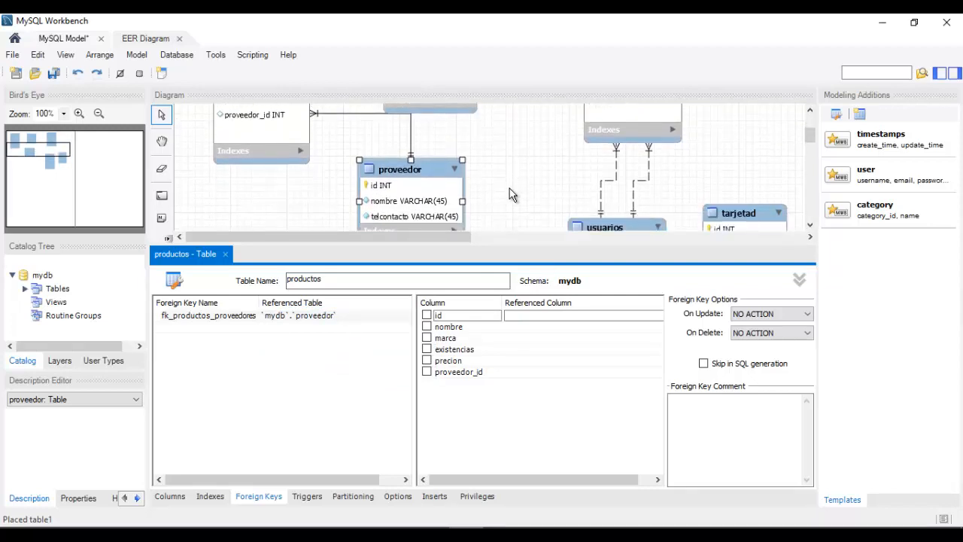
pyautogui.scroll(-2, 509, 188)
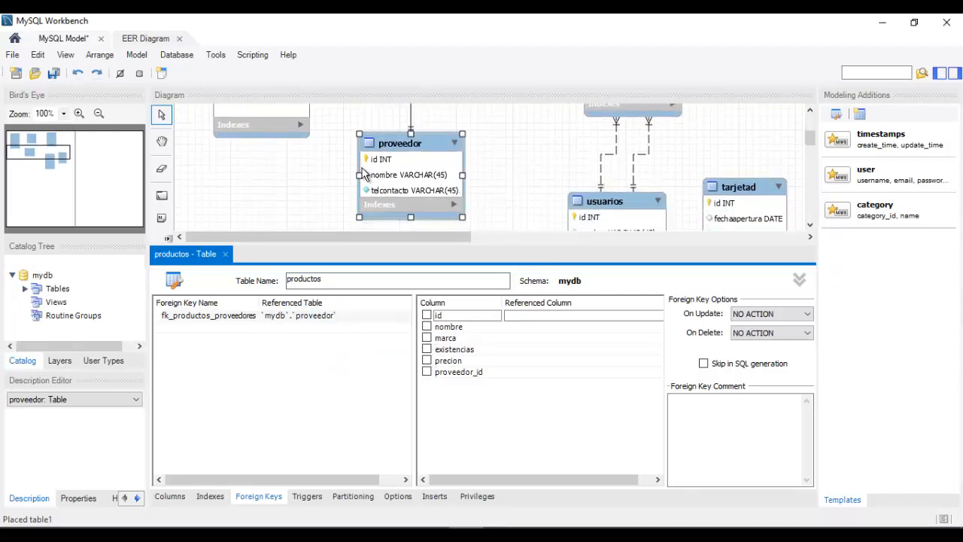
pyautogui.scroll(1, 300, 166)
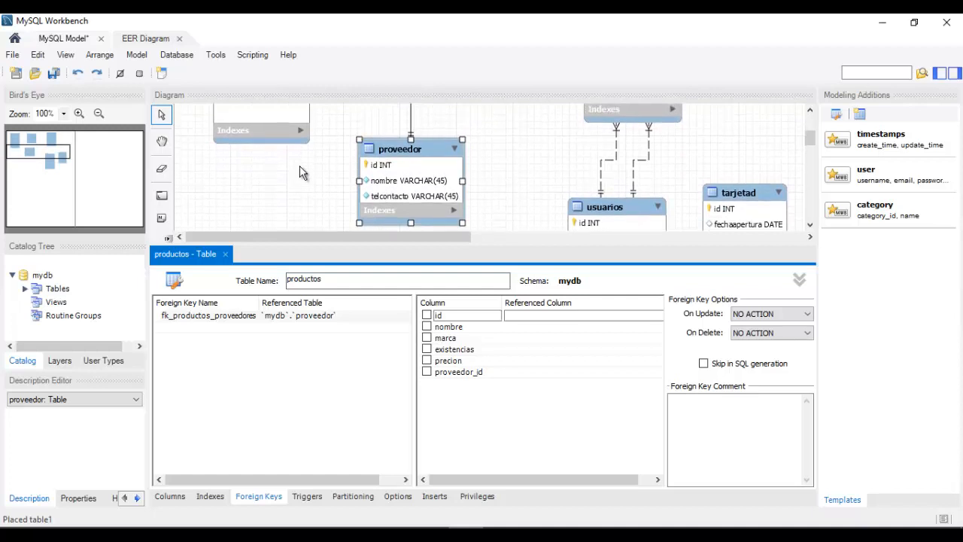
pyautogui.click(427, 373)
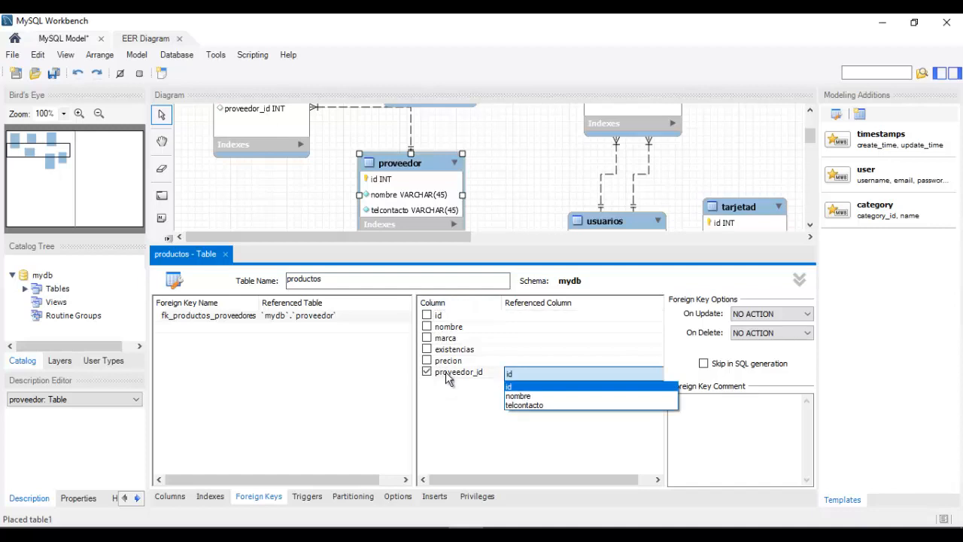
pyautogui.click(500, 389)
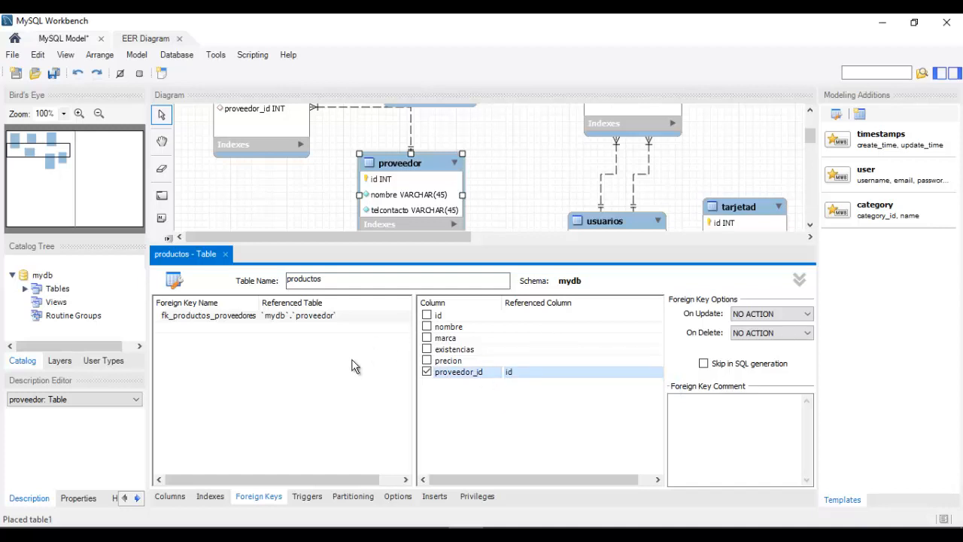
# Step: Close the productos editor, move the proveedor table down and left, and shift usuarios slightly left
pyautogui.click(226, 254)
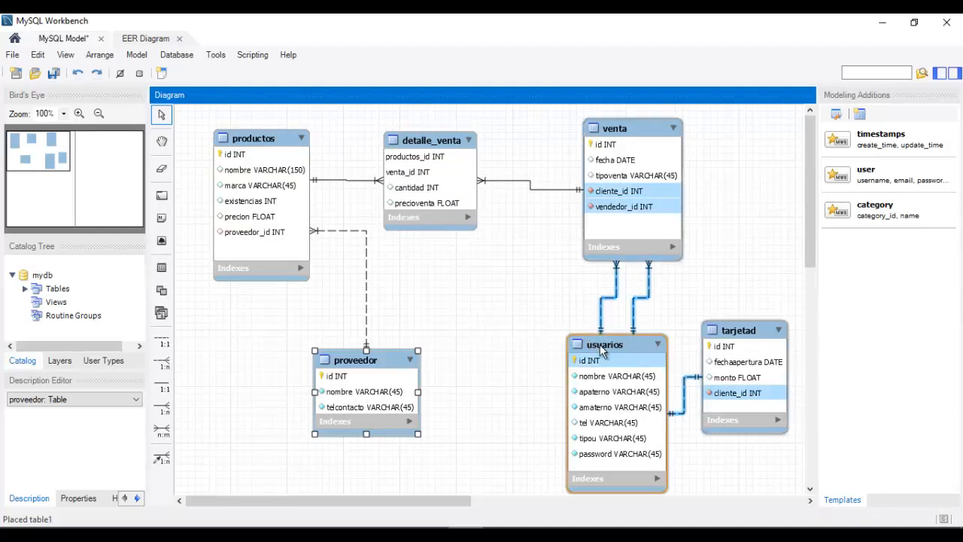
pyautogui.moveTo(604, 344); pyautogui.dragTo(594, 346)
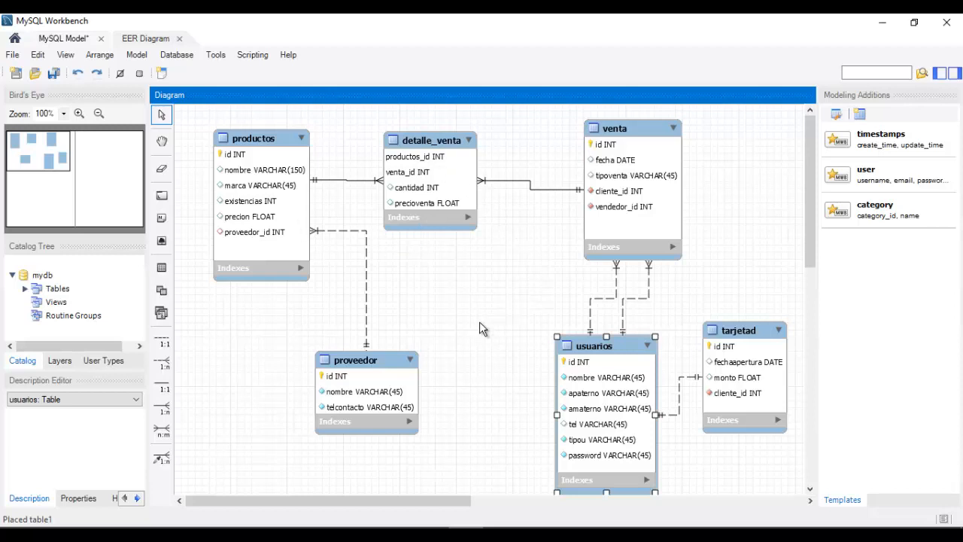
# Step: Rename the mydb schema to minisuper, close its editor and clear the diagram selection
pyautogui.doubleClick(46, 275)
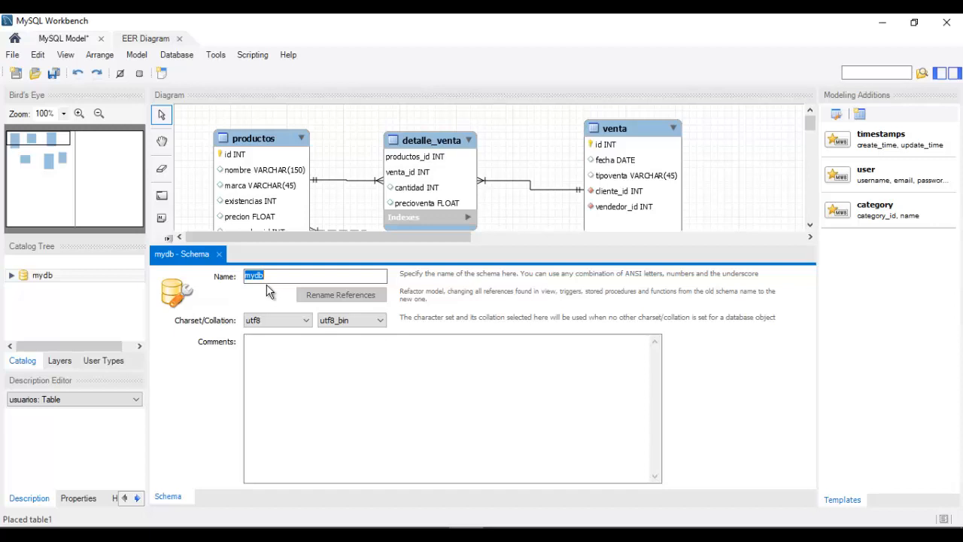
pyautogui.write('minisuper')
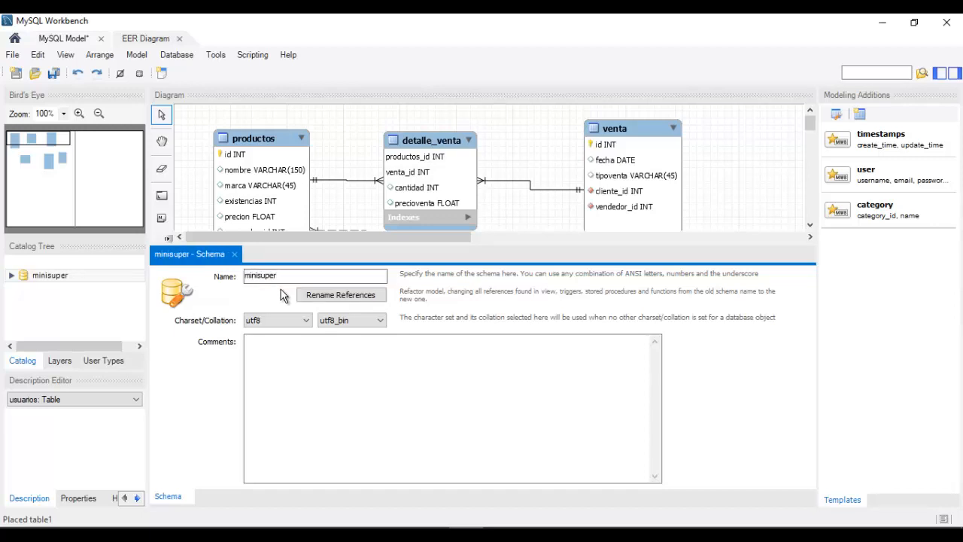
pyautogui.click(234, 254)
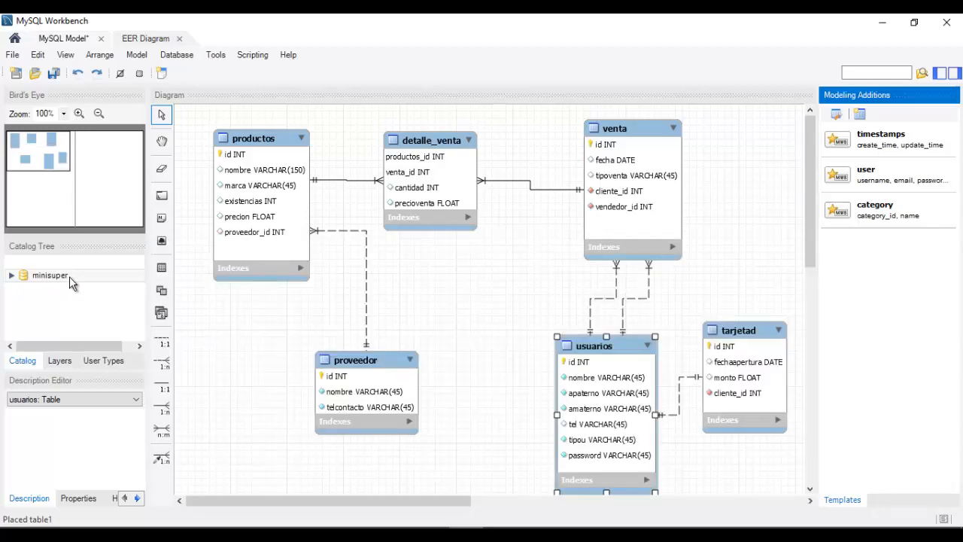
pyautogui.click(274, 312)
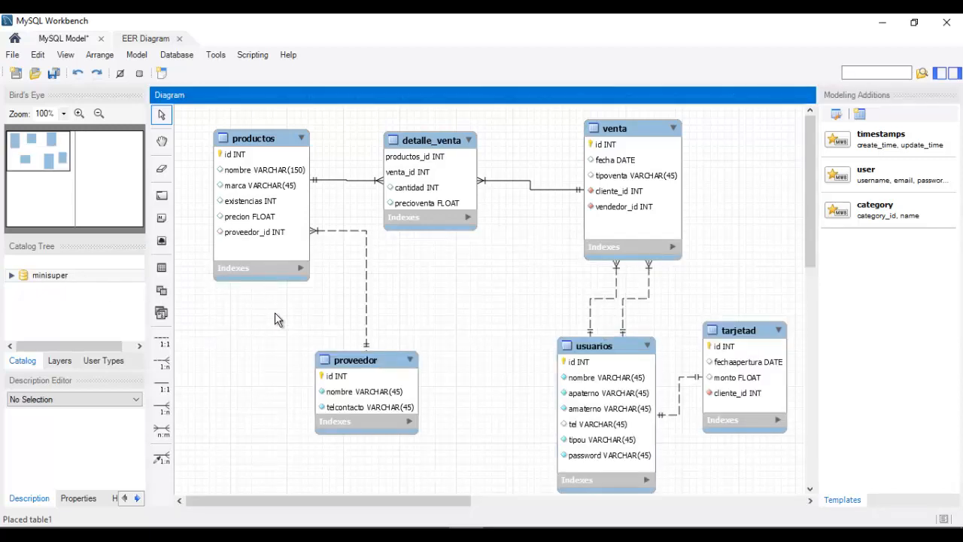
# Step: Start forward engineering the model to the database, accepting the Standard (TCP/IP) connection at 127.0.0.1, port 3306, as root
pyautogui.click(179, 54)
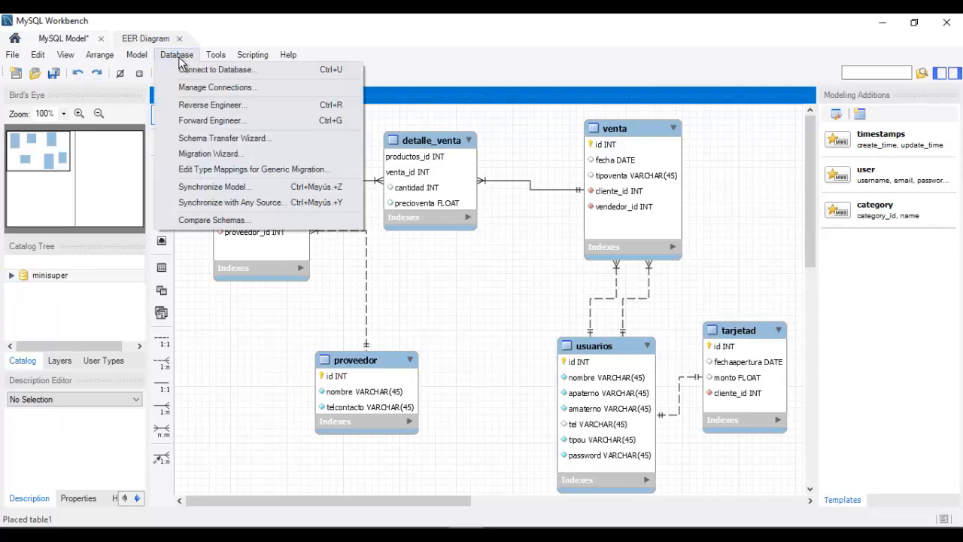
pyautogui.click(215, 121)
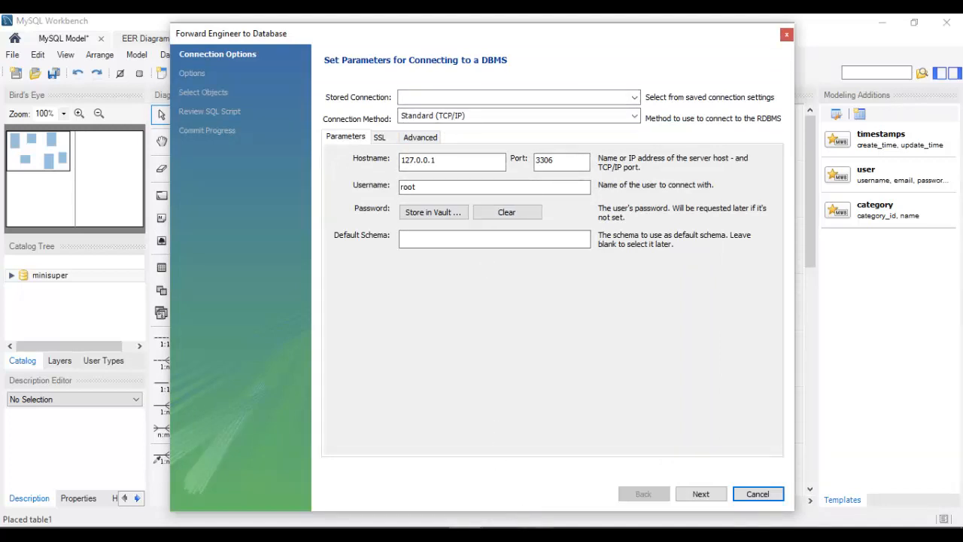
pyautogui.moveTo(534, 534)
pyautogui.click(701, 494)
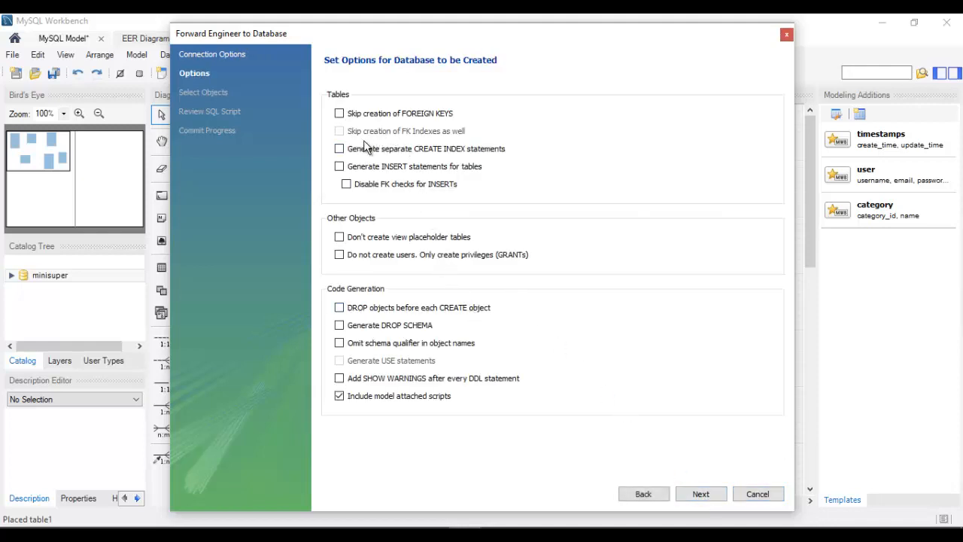
# Step: Enable dropping objects before each CREATE and generating DROP SCHEMA, and proceed to the SQL script with the table objects selected for export
pyautogui.click(339, 308)
pyautogui.click(339, 325)
pyautogui.click(703, 498)
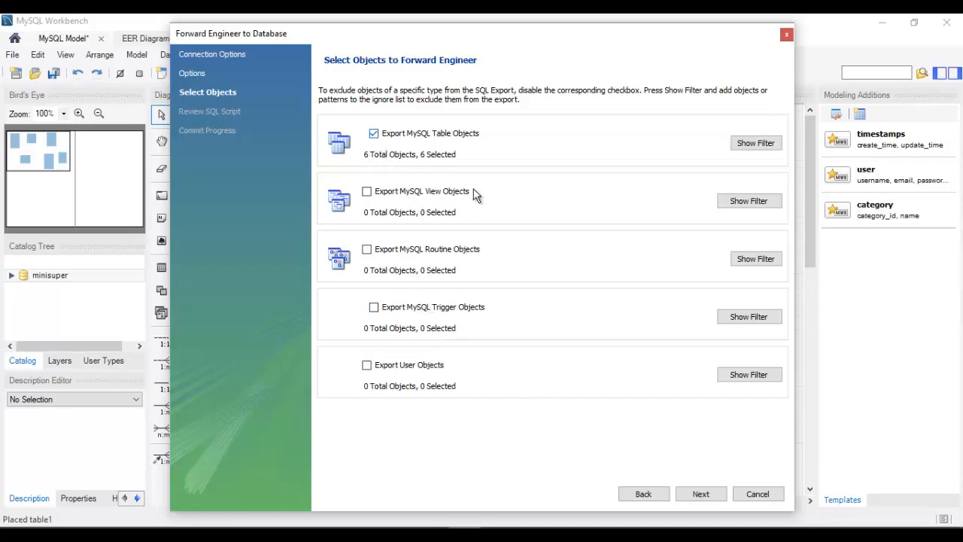
pyautogui.click(701, 495)
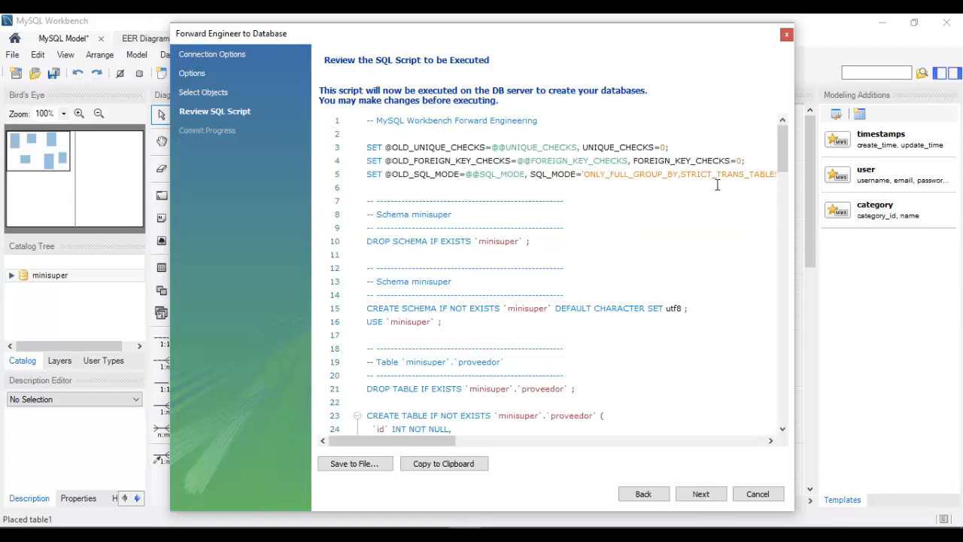
# Step: Examine the generated SQL script from the minisuper schema statements through the proveedor, productos and usuarios tables
pyautogui.moveTo(783, 147); pyautogui.dragTo(783, 163)
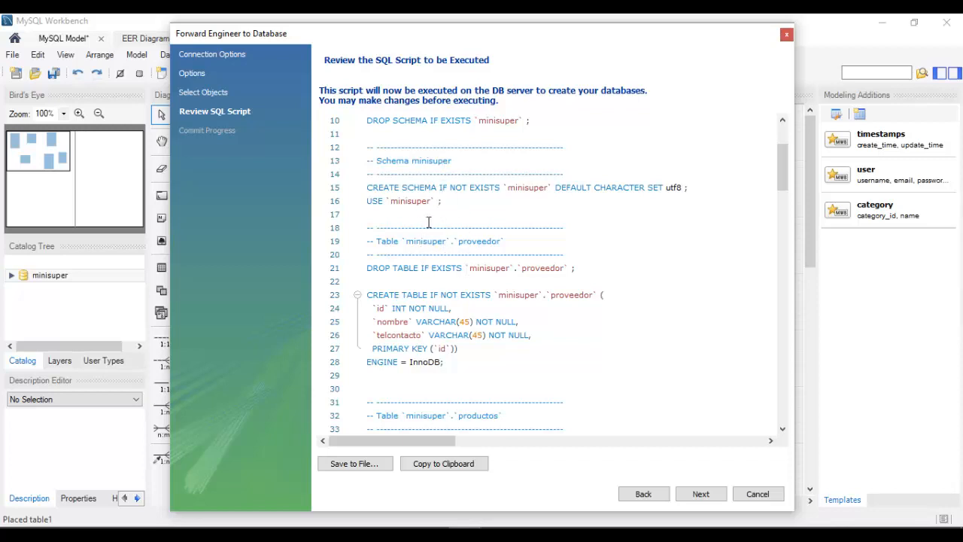
pyautogui.scroll(2, 476, 222)
pyautogui.scroll(1, 476, 223)
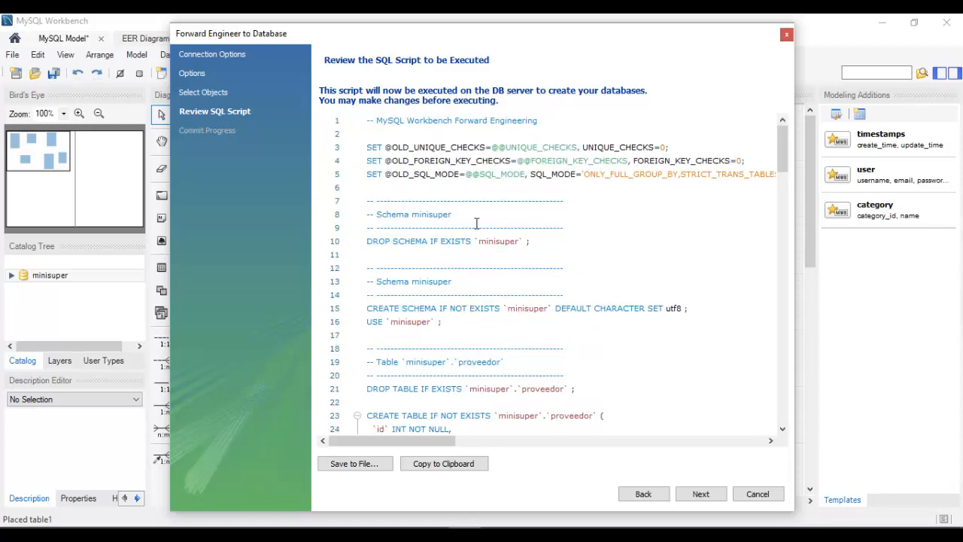
pyautogui.scroll(-4, 476, 223)
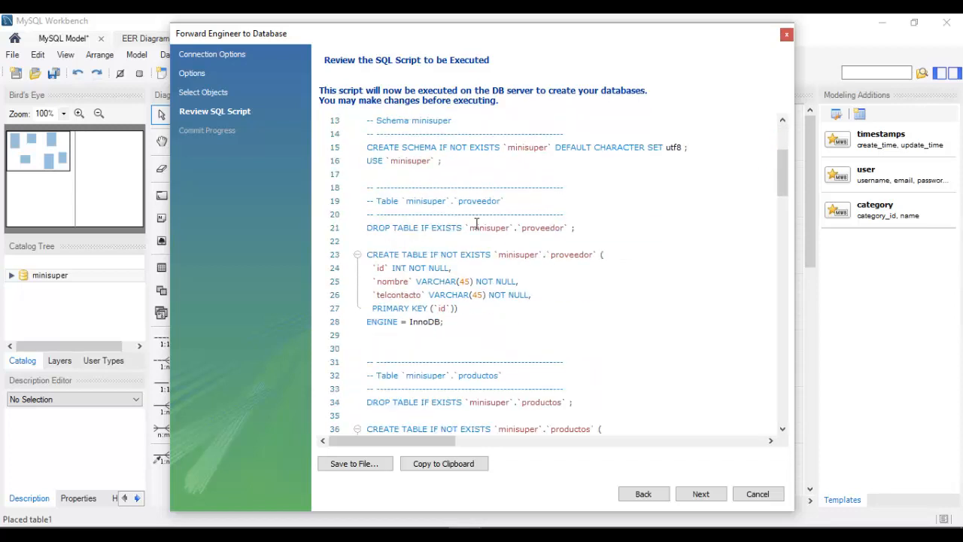
pyautogui.scroll(-6, 476, 223)
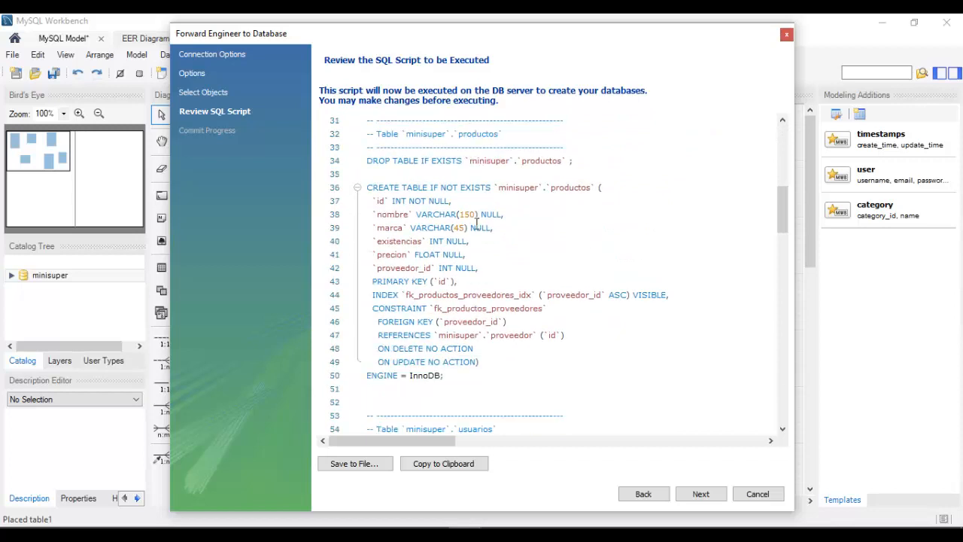
pyautogui.scroll(-2, 476, 223)
pyautogui.scroll(-1, 476, 222)
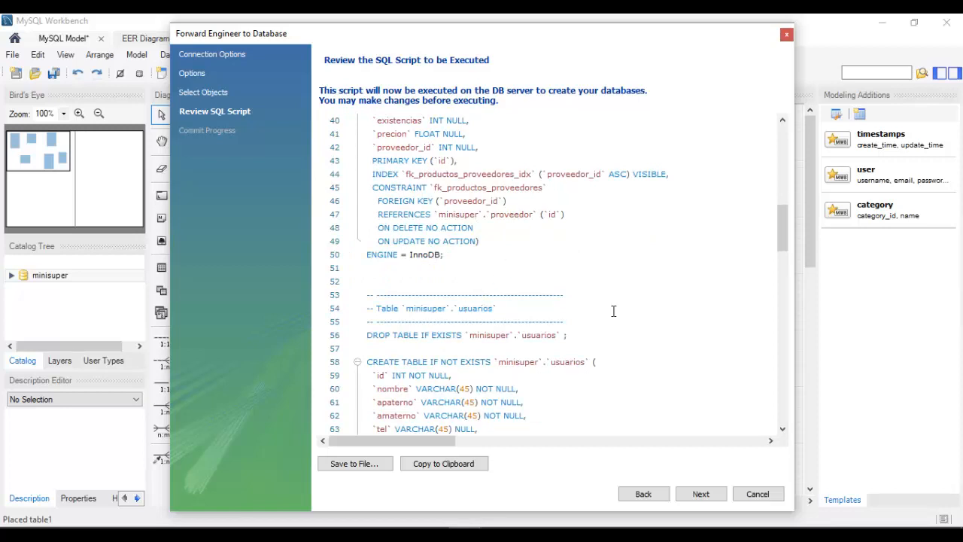
# Step: Execute the script on the server, read the message log, and return to the script review
pyautogui.click(702, 495)
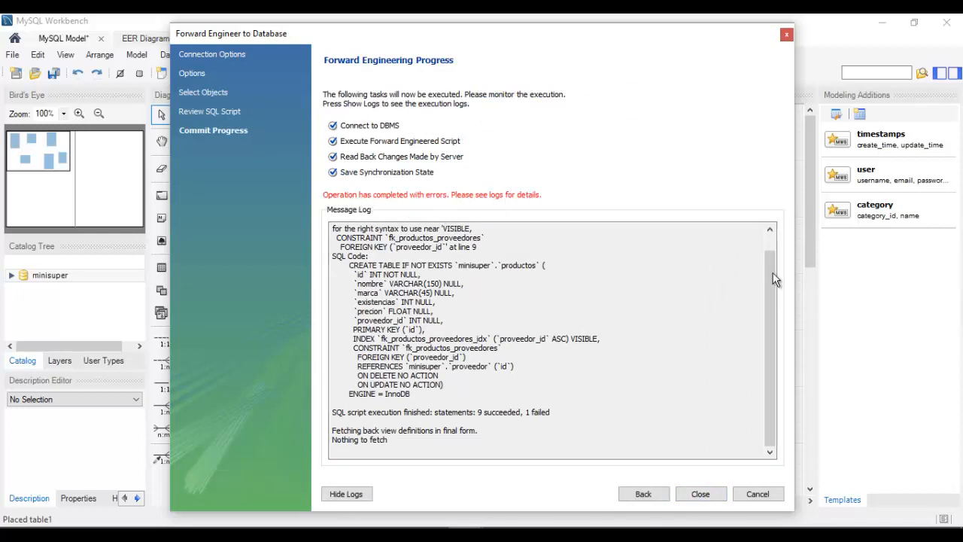
pyautogui.moveTo(772, 281); pyautogui.dragTo(770, 241)
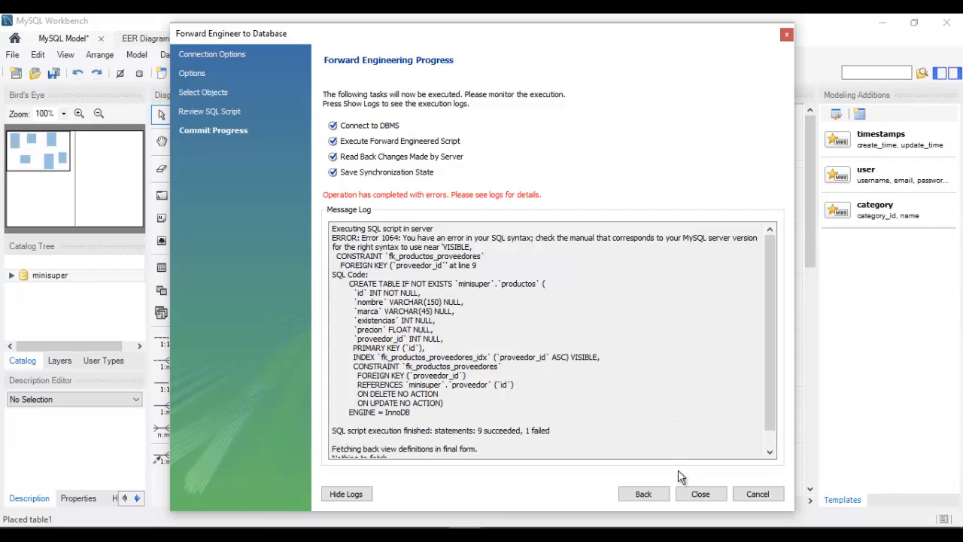
pyautogui.click(655, 496)
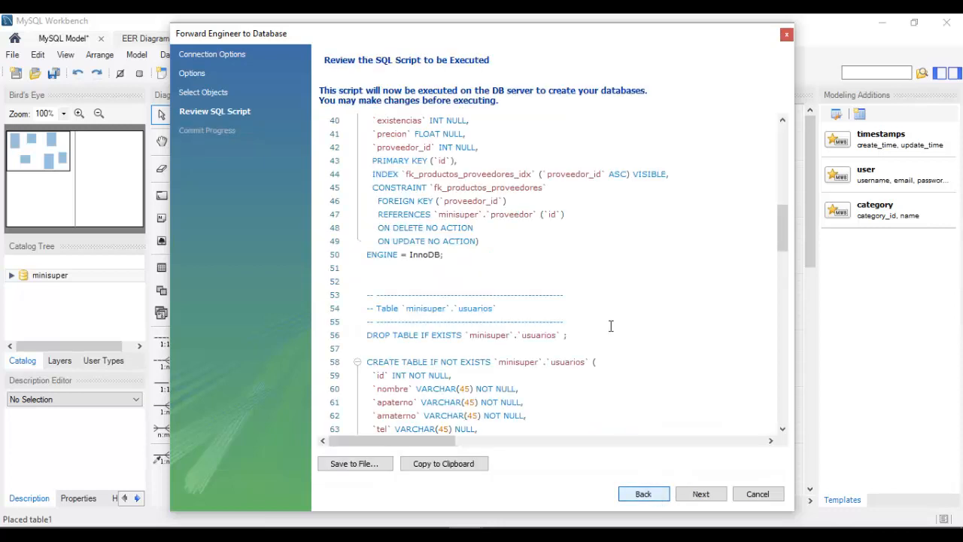
# Step: In the productos table definition, delete the CONSTRAINT fk_productos_proveedores line and the VISIBLE keyword of the fk_productos_proveedores_idx index
pyautogui.moveTo(550, 187); pyautogui.dragTo(367, 188)
pyautogui.press('BackSpace')
pyautogui.press('BackSpace')
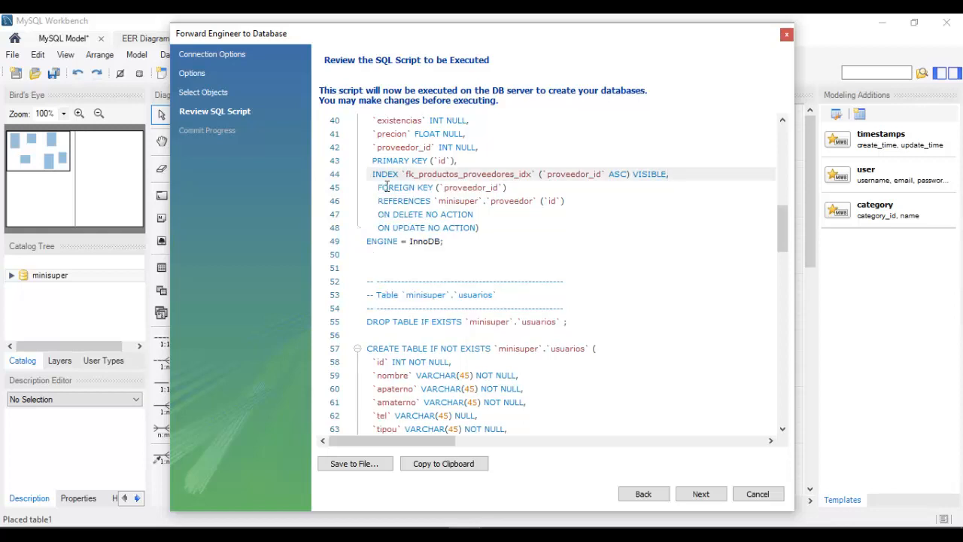
pyautogui.click(666, 174)
pyautogui.press('BackSpace')
pyautogui.press('BackSpace')
pyautogui.press('BackSpace')
pyautogui.press('BackSpace')
pyautogui.press('BackSpace')
pyautogui.press('BackSpace')
pyautogui.press('BackSpace')
pyautogui.press('BackSpace')
# Step: Look through the proveedor, productos, usuarios and venta table definitions for other CONSTRAINT lines and VISIBLE keywords
pyautogui.scroll(-3, 561, 339)
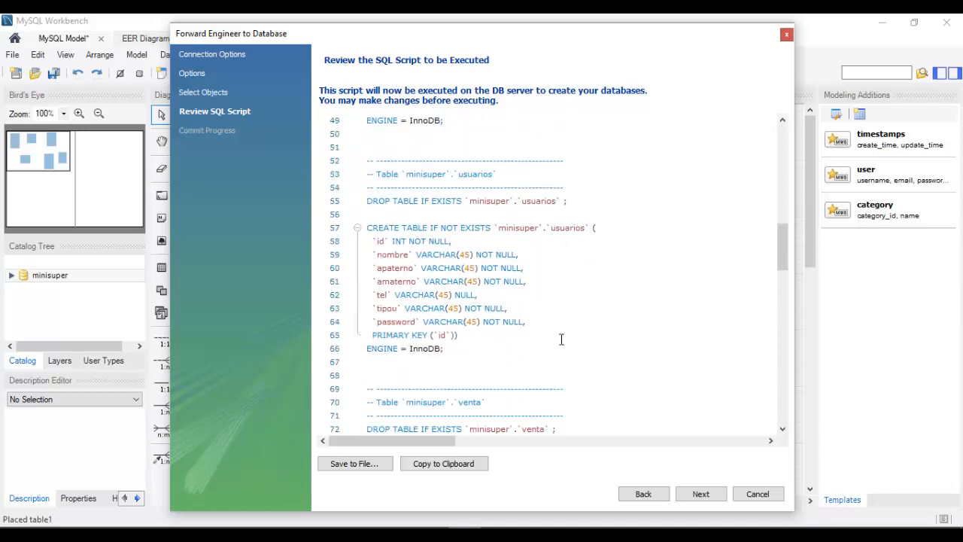
pyautogui.scroll(-4, 561, 339)
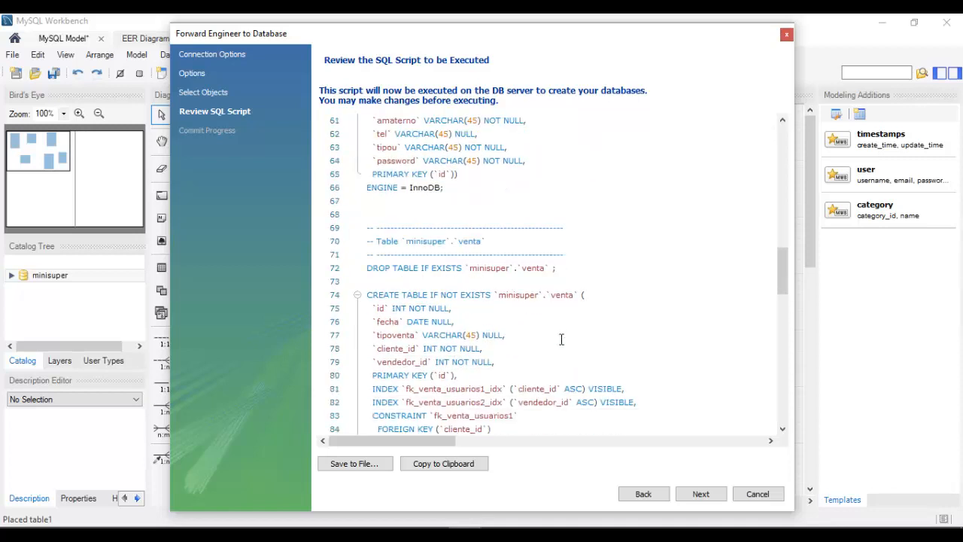
pyautogui.scroll(4, 561, 339)
pyautogui.scroll(5, 561, 339)
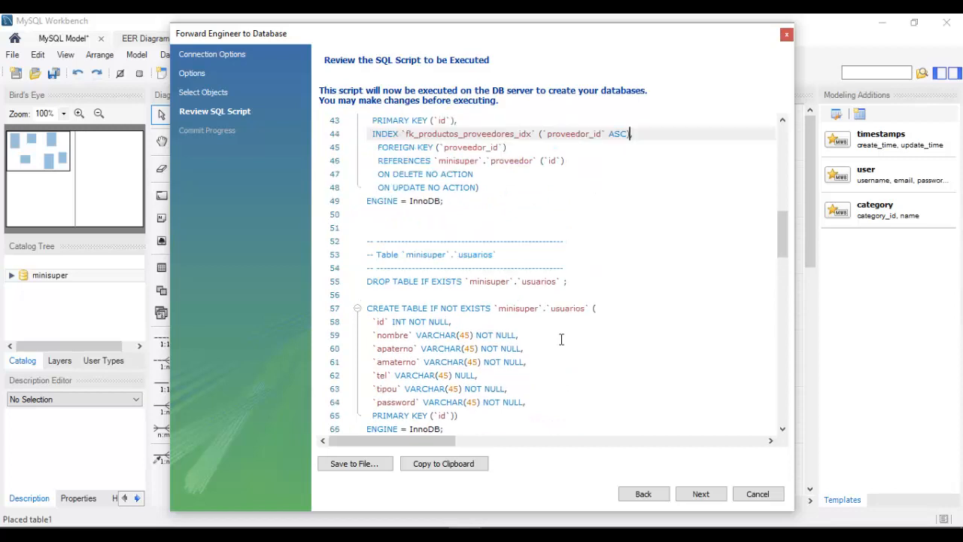
pyautogui.scroll(6, 561, 339)
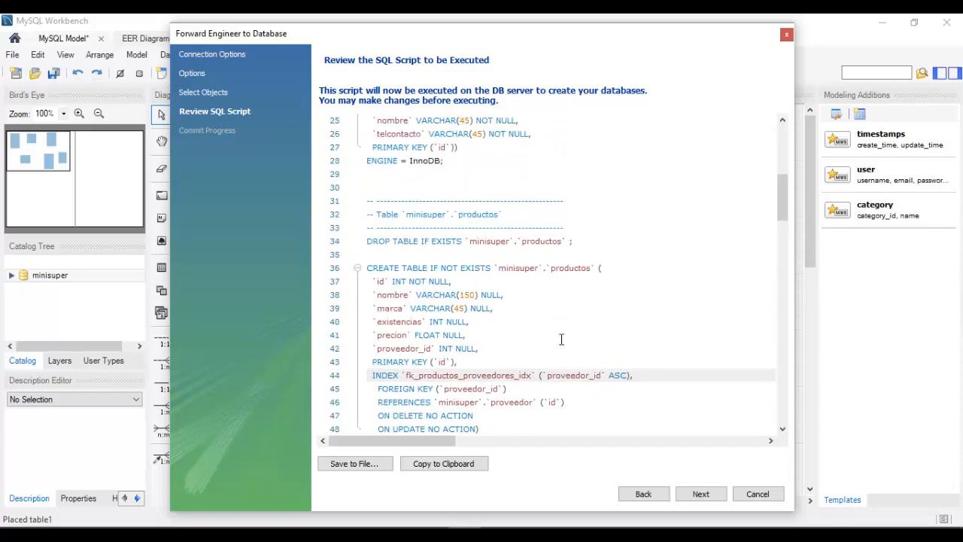
pyautogui.scroll(4, 562, 339)
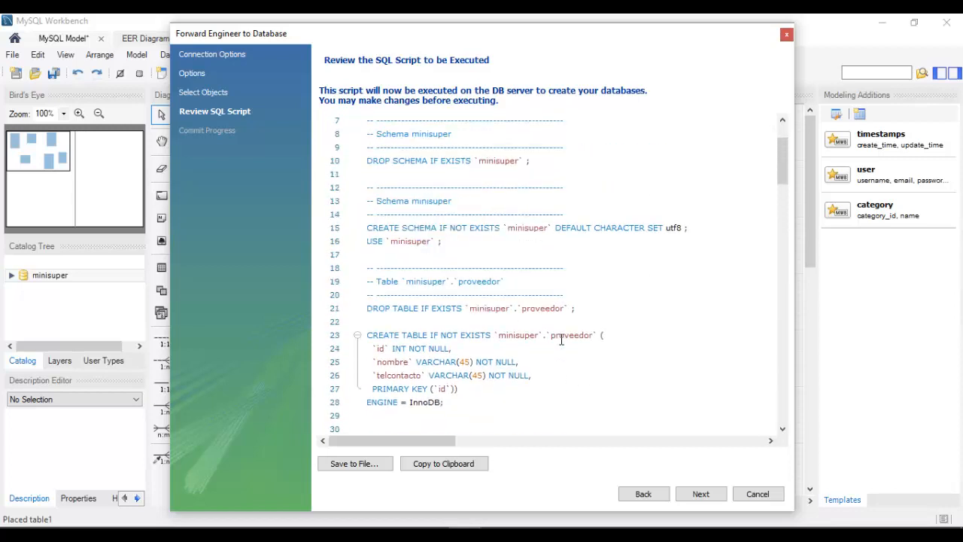
pyautogui.scroll(-2, 561, 339)
pyautogui.scroll(-12, 562, 340)
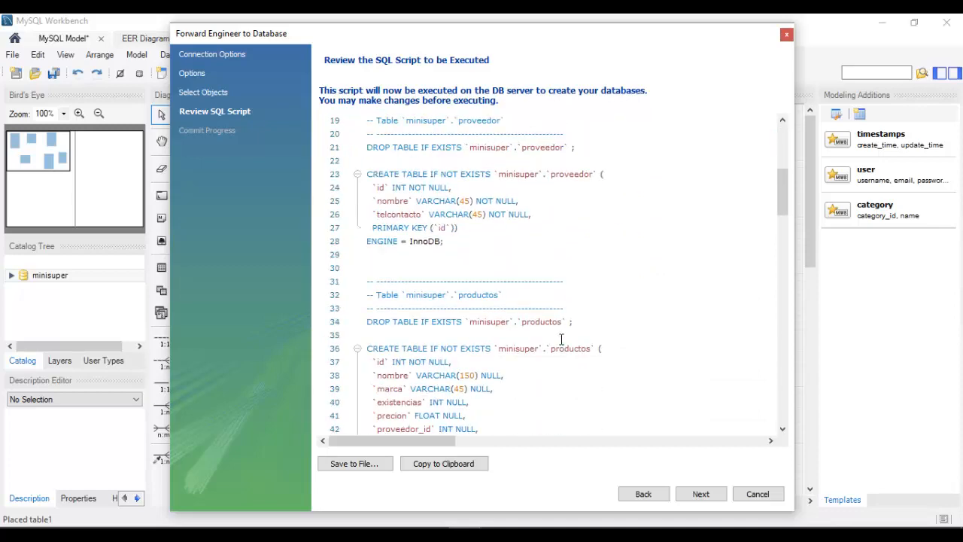
# Step: Delete the CONSTRAINT fk_venta_usuarios1 line from the venta table definition, keeping its FOREIGN KEY clause
pyautogui.scroll(-3, 561, 339)
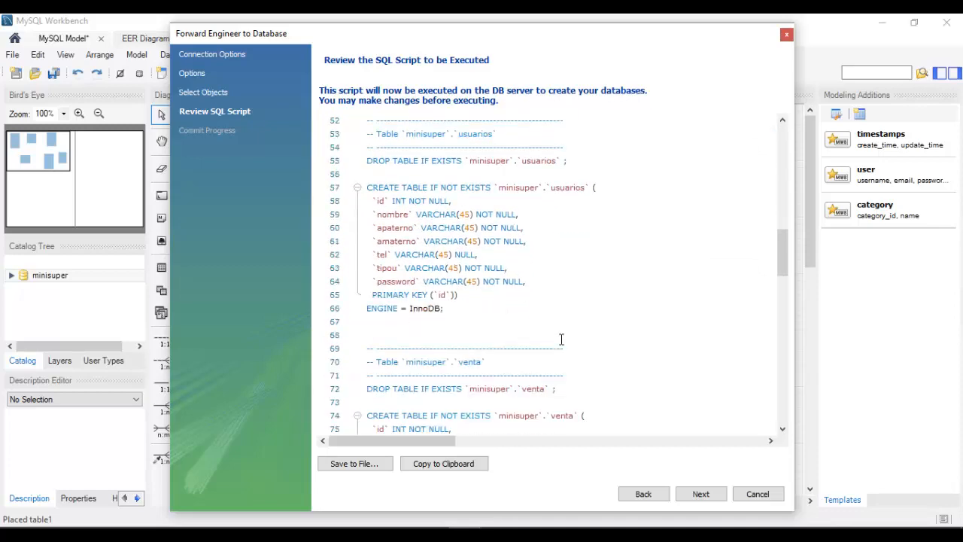
pyautogui.scroll(-4, 561, 340)
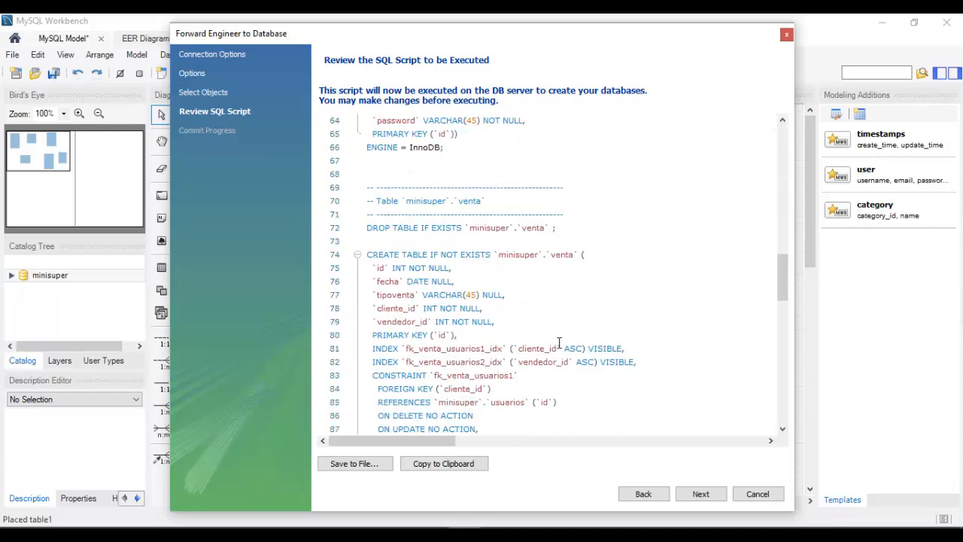
pyautogui.moveTo(519, 375); pyautogui.dragTo(358, 388)
pyautogui.press('BackSpace')
pyautogui.press('BackSpace')
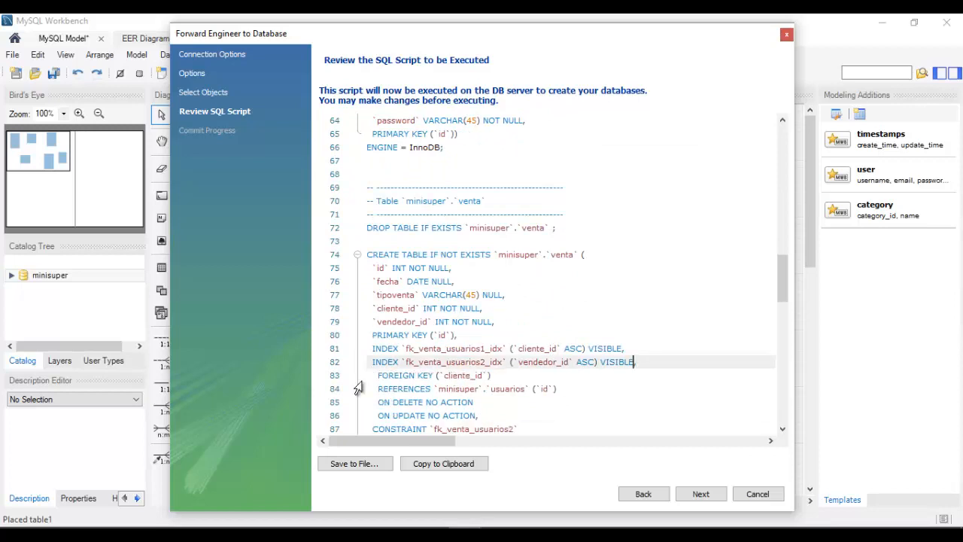
# Step: Remove the VISIBLE keyword from the fk_venta_usuarios2_idx and fk_venta_usuarios1_idx indexes of the venta table
pyautogui.press('BackSpace')
pyautogui.press('BackSpace')
pyautogui.press('BackSpace')
pyautogui.press('BackSpace')
pyautogui.press('BackSpace')
pyautogui.press('BackSpace')
pyautogui.click(621, 348)
pyautogui.press('BackSpace')
pyautogui.press('BackSpace')
pyautogui.press('BackSpace')
pyautogui.press('BackSpace')
pyautogui.press('BackSpace')
pyautogui.press('BackSpace')
pyautogui.press('BackSpace')
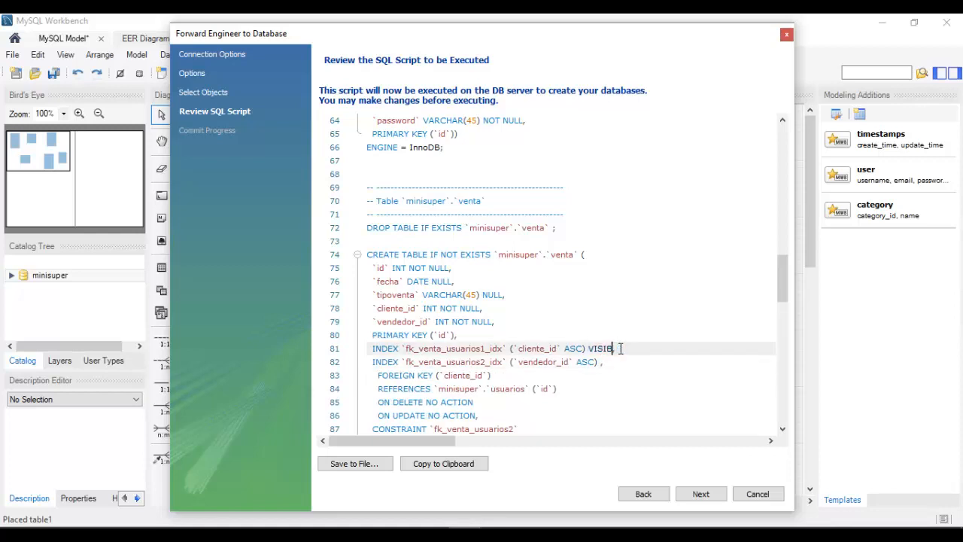
# Step: Delete the CONSTRAINT fk_venta_usuarios2 line above the vendedor_id foreign key in the venta definition
pyautogui.scroll(-5, 620, 348)
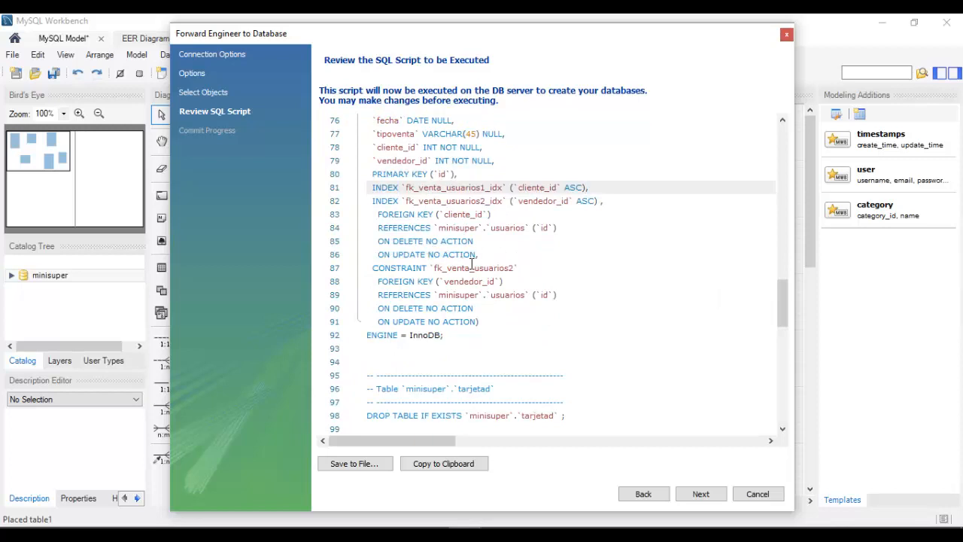
pyautogui.moveTo(537, 268); pyautogui.dragTo(360, 277)
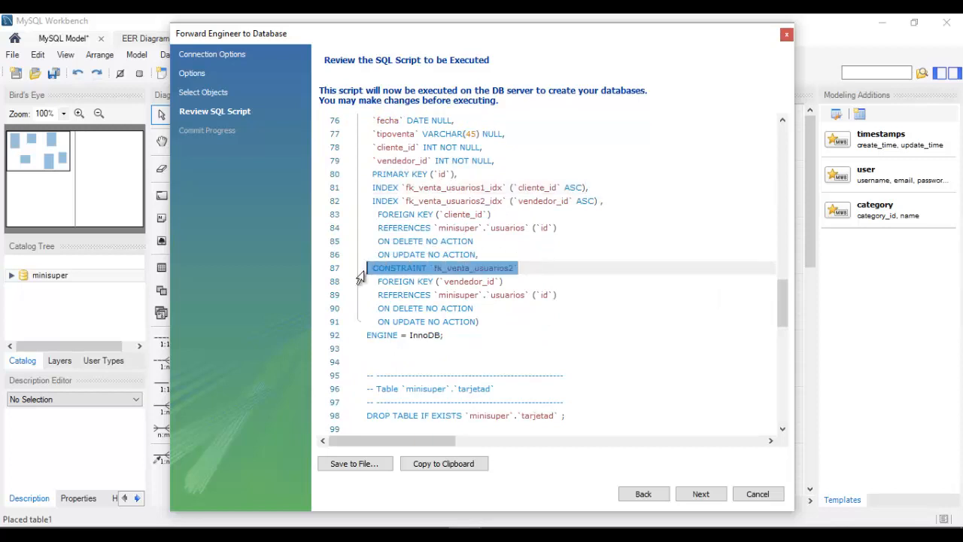
pyautogui.press('BackSpace')
pyautogui.press('BackSpace')
# Step: Delete the CONSTRAINT fk_tarjetad_usuarios line from the tarjetad table definition
pyautogui.scroll(-3, 421, 320)
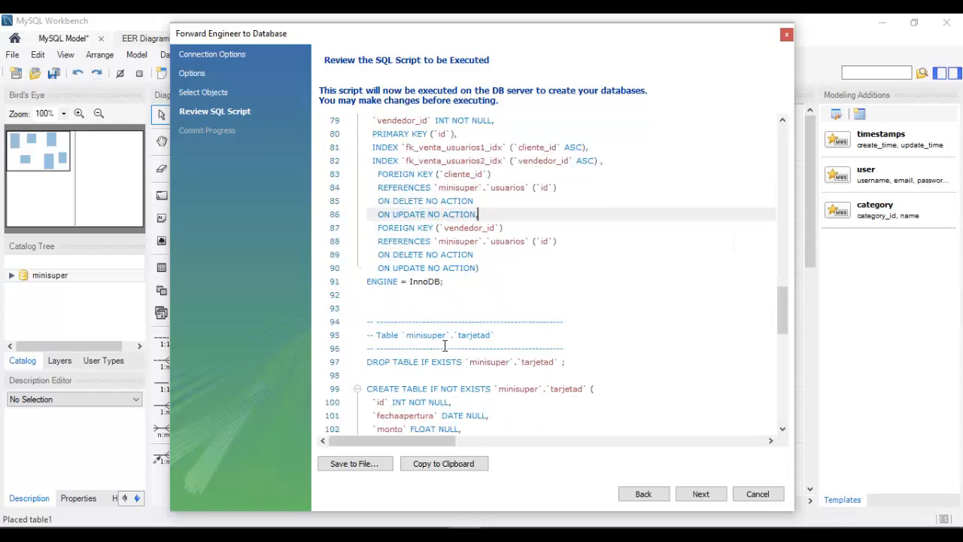
pyautogui.scroll(-2, 451, 342)
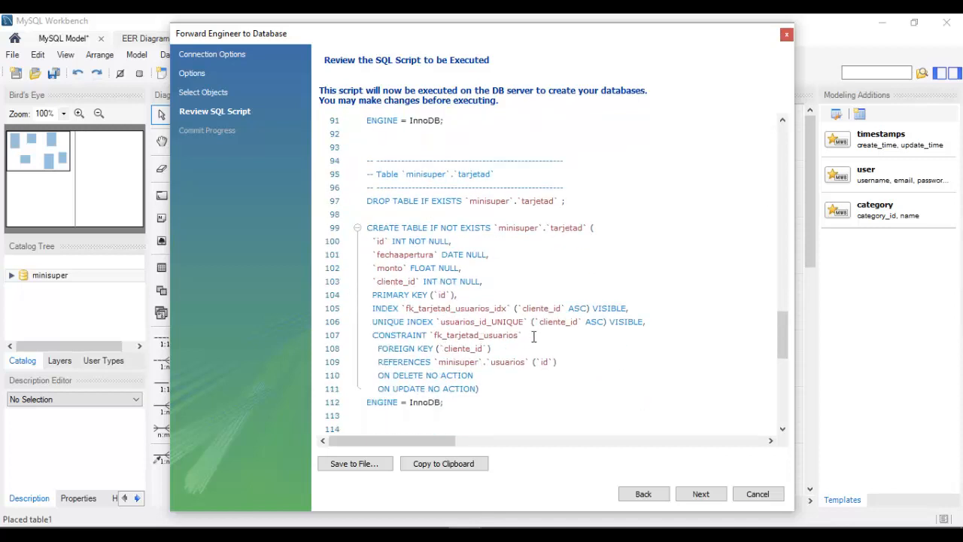
pyautogui.moveTo(533, 336); pyautogui.dragTo(357, 340)
pyautogui.press('BackSpace')
pyautogui.press('BackSpace')
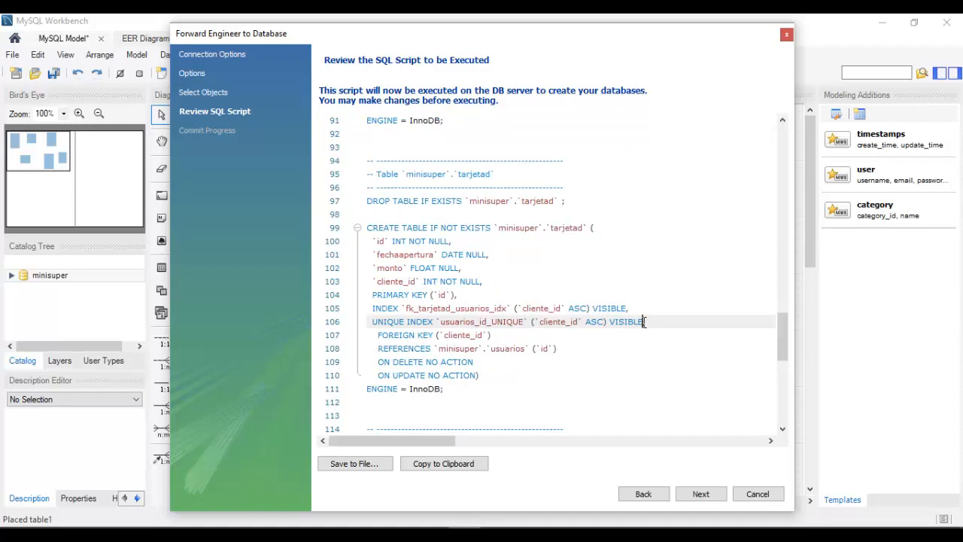
# Step: Remove the VISIBLE keyword from tarjetad's usuarios_id_UNIQUE and fk_tarjetad_usuarios_idx indexes
pyautogui.press('Return')
pyautogui.press('Return')
pyautogui.press('BackSpace')
pyautogui.press('BackSpace')
pyautogui.press('BackSpace')
pyautogui.press('BackSpace')
pyautogui.press('BackSpace')
pyautogui.press('BackSpace')
pyautogui.press('BackSpace')
pyautogui.click(628, 304)
pyautogui.press('BackSpace')
pyautogui.press('BackSpace')
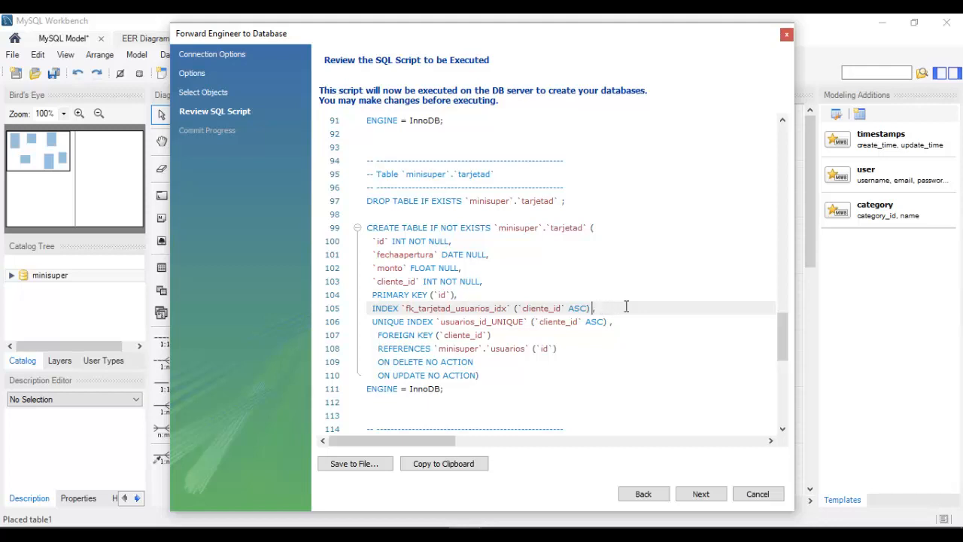
# Step: Delete the CONSTRAINT fk_productos_has_venta_venta1 and fk_productos_has_venta_productos1 lines from the detalle_venta table definition
pyautogui.scroll(-7, 626, 307)
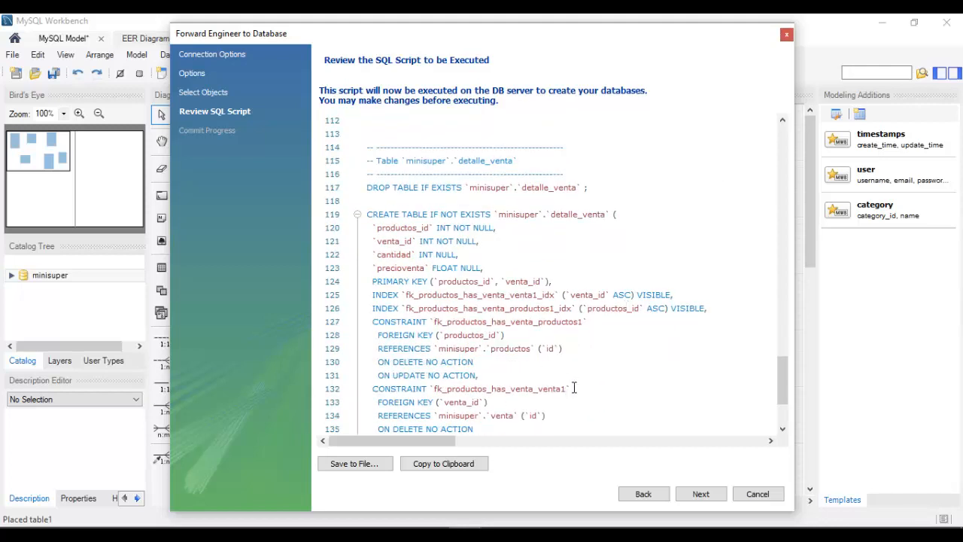
pyautogui.moveTo(573, 388); pyautogui.dragTo(354, 402)
pyautogui.press('BackSpace')
pyautogui.press('BackSpace')
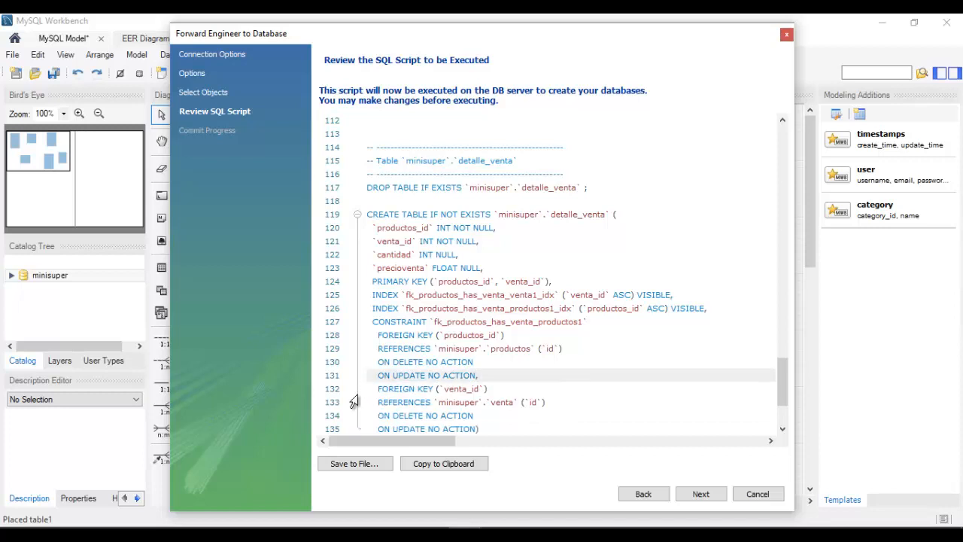
pyautogui.moveTo(584, 319); pyautogui.dragTo(344, 329)
pyautogui.press('BackSpace')
pyautogui.press('BackSpace')
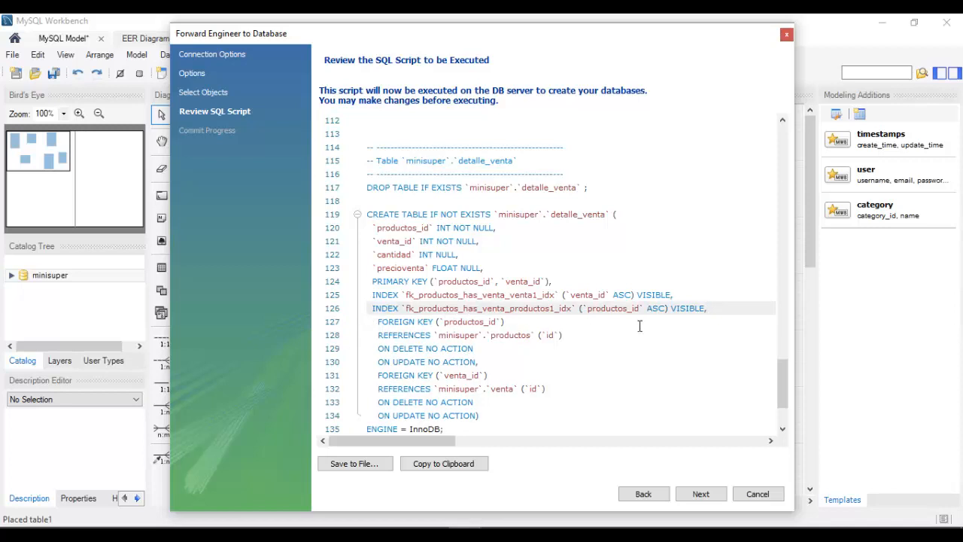
# Step: Remove the VISIBLE keyword from both detalle_venta indexes, fk_productos_has_venta_productos1_idx and fk_productos_has_venta_venta1_idx
pyautogui.press('BackSpace')
pyautogui.press('BackSpace')
pyautogui.press('BackSpace')
pyautogui.press('BackSpace')
pyautogui.press('BackSpace')
pyautogui.press('BackSpace')
pyautogui.click(672, 295)
pyautogui.press('BackSpace')
pyautogui.press('BackSpace')
pyautogui.press('BackSpace')
pyautogui.press('BackSpace')
pyautogui.press('BackSpace')
pyautogui.press('BackSpace')
pyautogui.press('BackSpace')
pyautogui.press('BackSpace')
pyautogui.press('BackSpace')
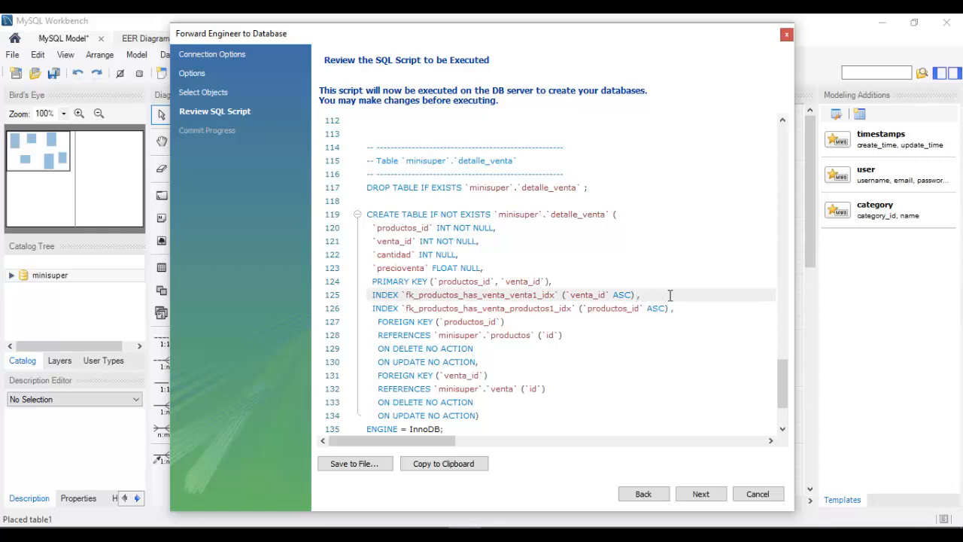
# Step: Review the whole corrected SQL script, execute it on the server and close the Forward Engineer wizard
pyautogui.scroll(-3, 669, 294)
pyautogui.scroll(15, 669, 295)
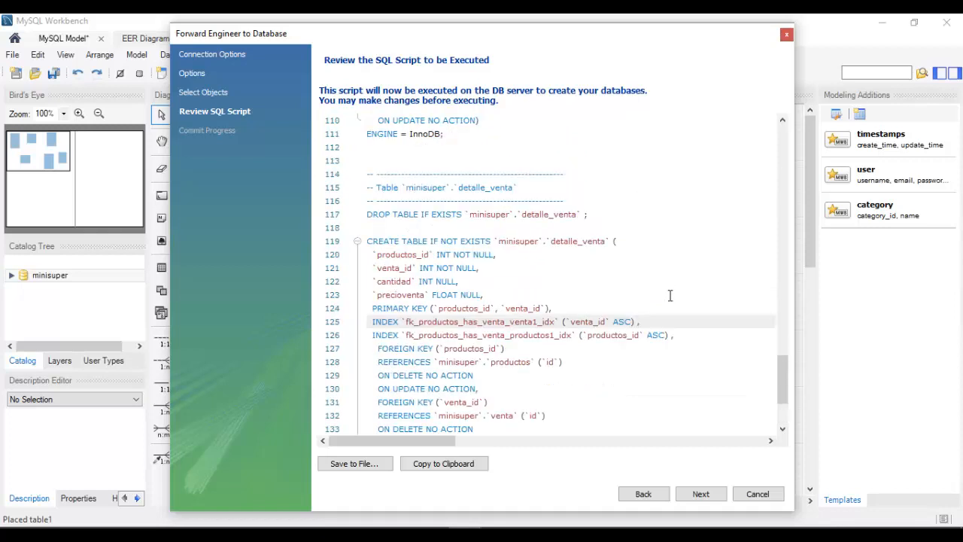
pyautogui.scroll(14, 669, 295)
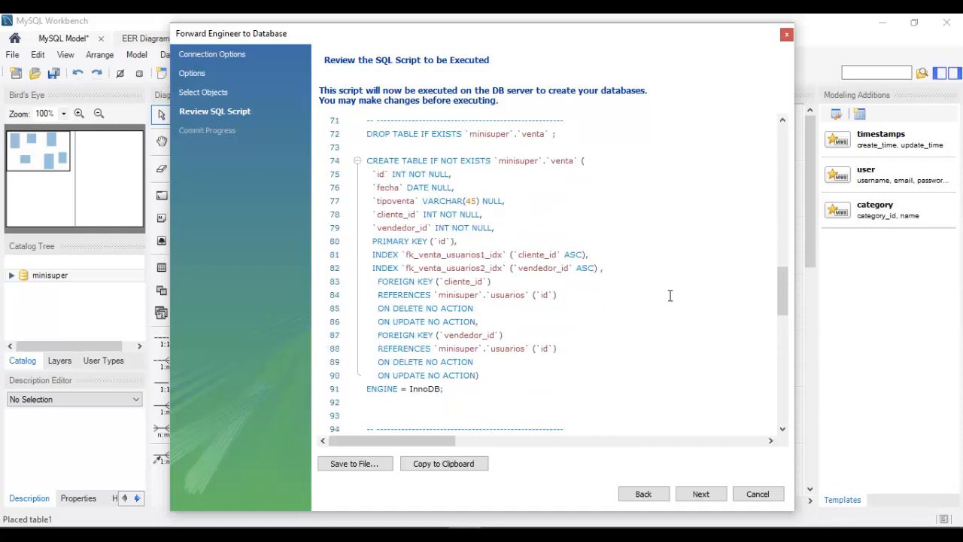
pyautogui.scroll(10, 669, 295)
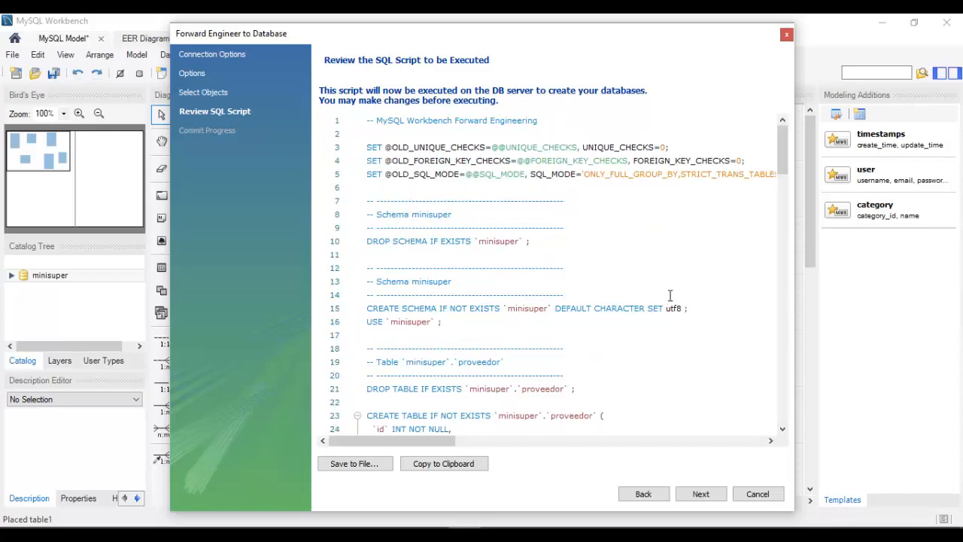
pyautogui.scroll(-20, 669, 295)
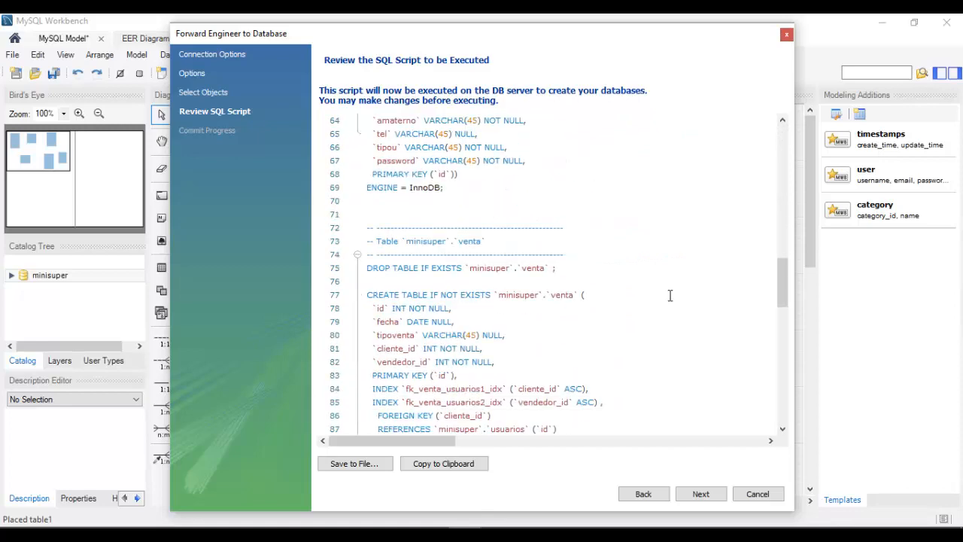
pyautogui.scroll(-8, 669, 295)
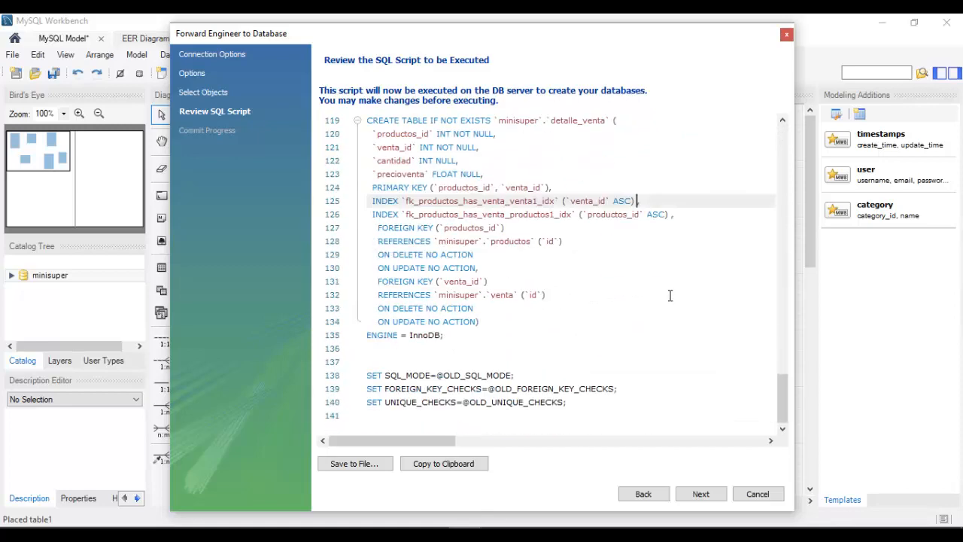
pyautogui.click(701, 494)
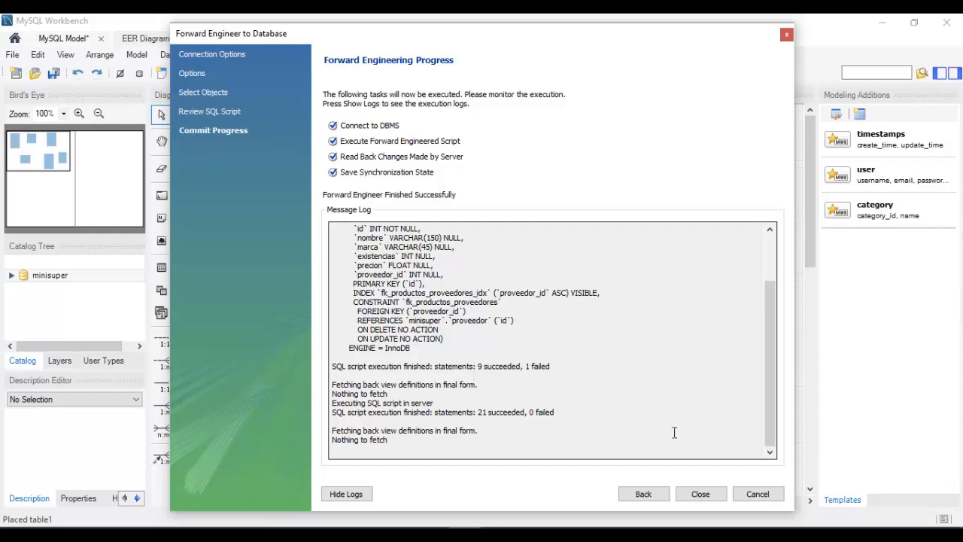
pyautogui.click(700, 493)
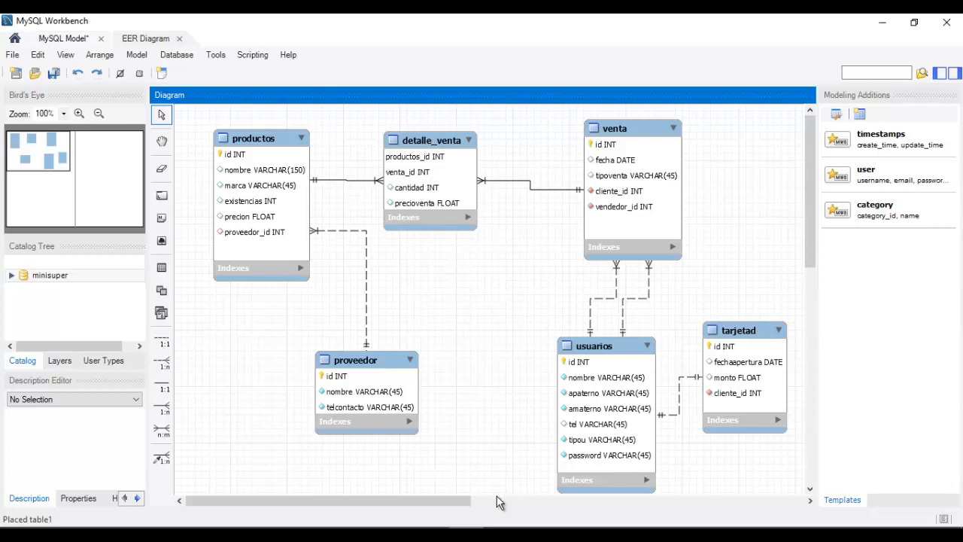
# Step: Switch to Laragon, open its database manager with the Laragon session and expand the minisuper database
pyautogui.click(544, 534)
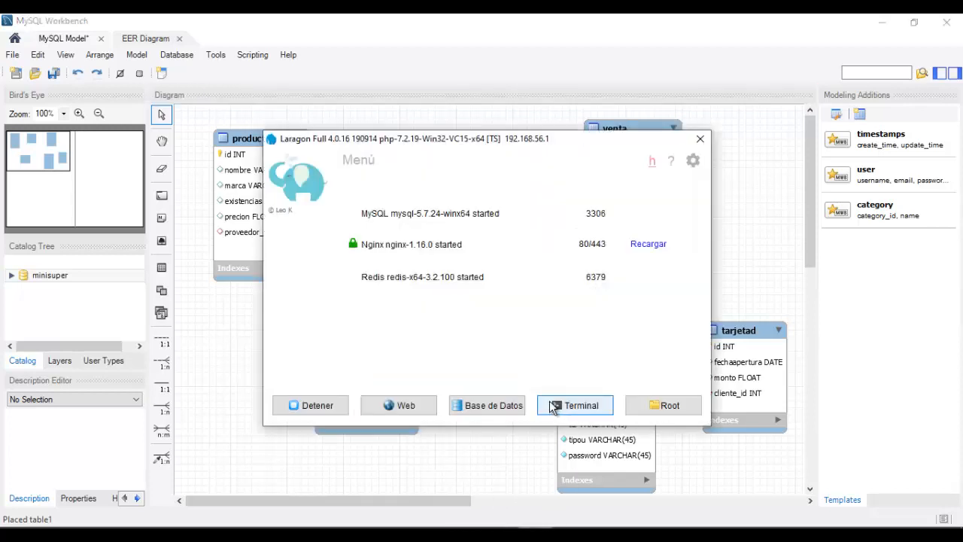
pyautogui.click(486, 407)
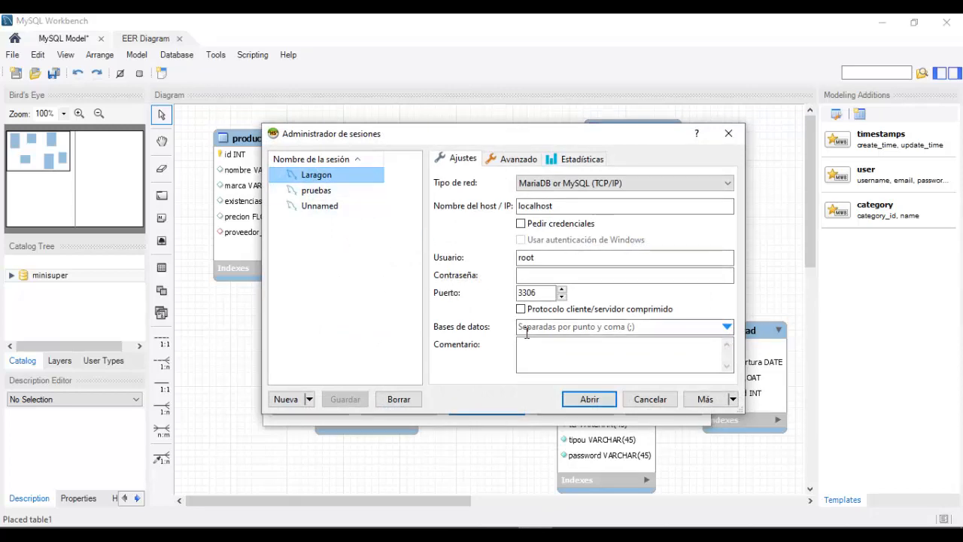
pyautogui.click(593, 399)
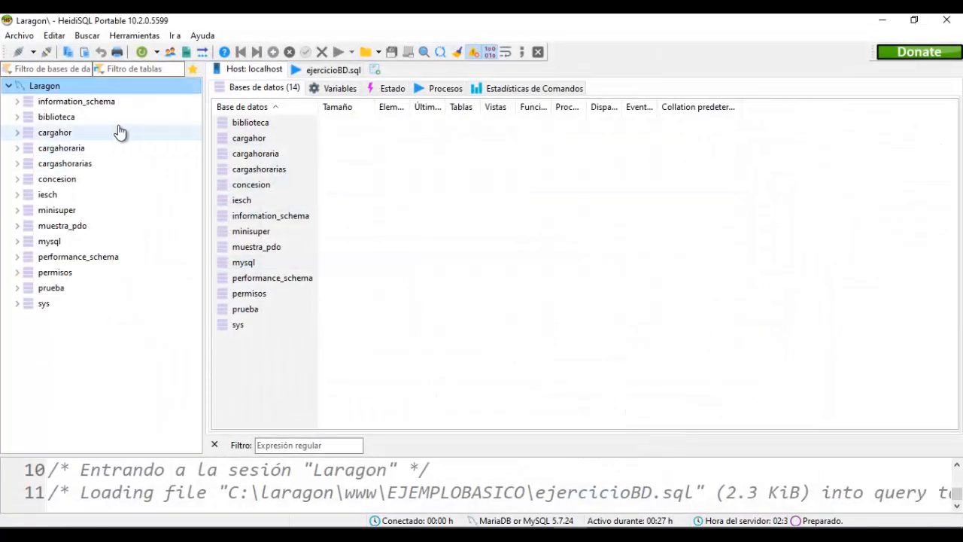
pyautogui.click(18, 210)
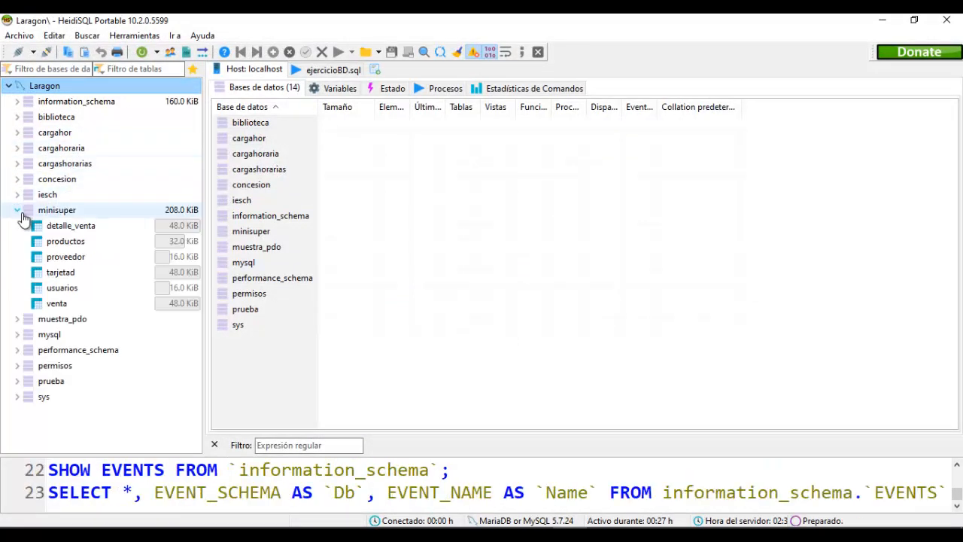
# Step: Inspect the columns of minisuper's venta, usuarios, tarjetad, proveedor, productos and detalle_venta tables, and return to the model in MySQL Workbench
pyautogui.click(63, 304)
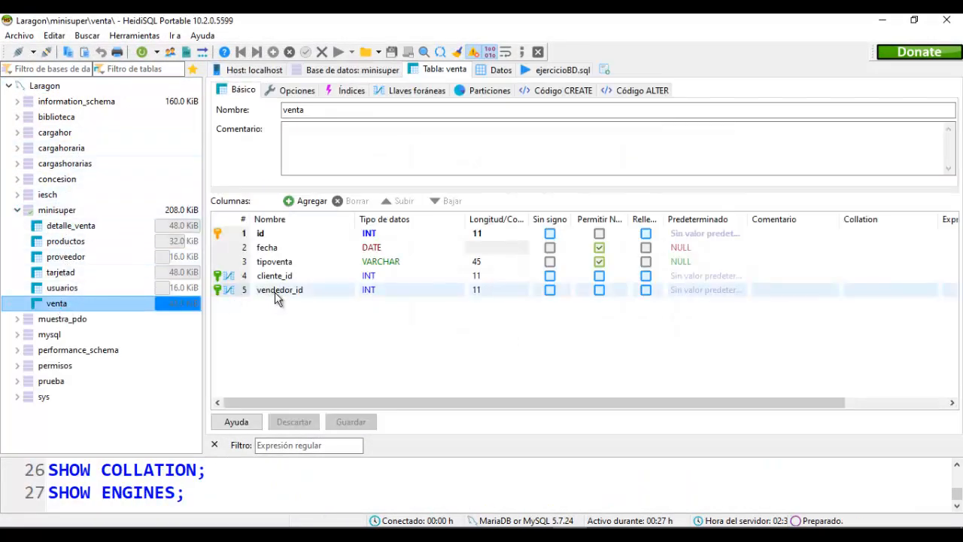
pyautogui.click(62, 287)
pyautogui.click(62, 273)
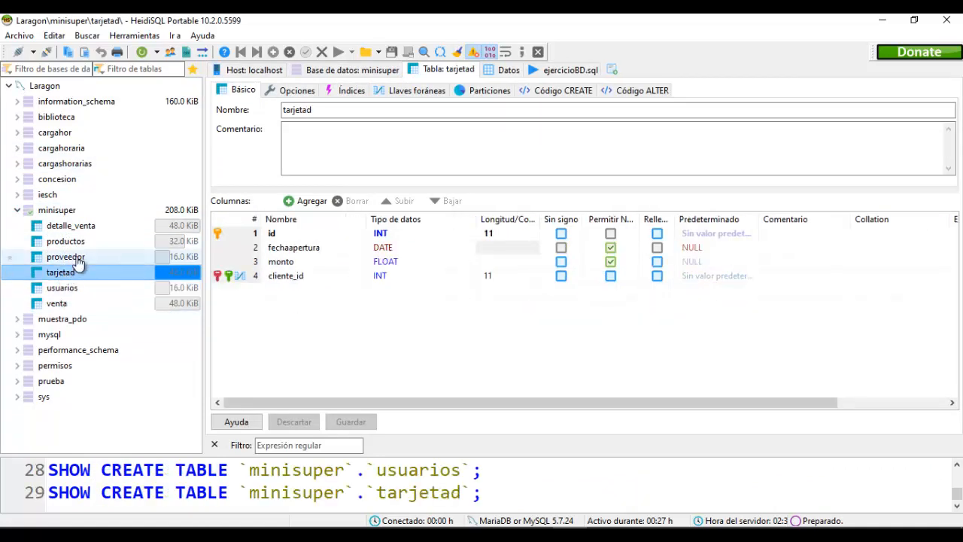
pyautogui.click(73, 256)
pyautogui.click(77, 243)
pyautogui.click(66, 225)
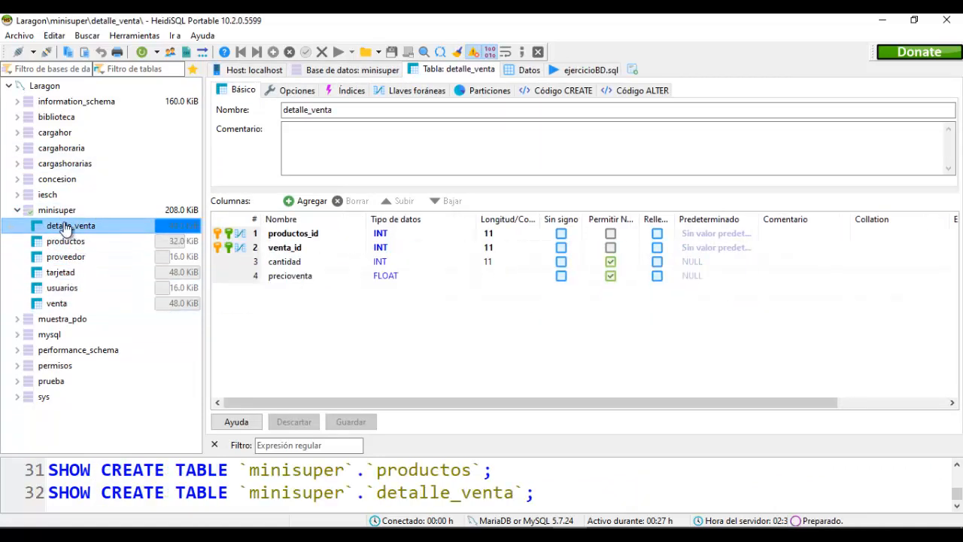
pyautogui.click(17, 210)
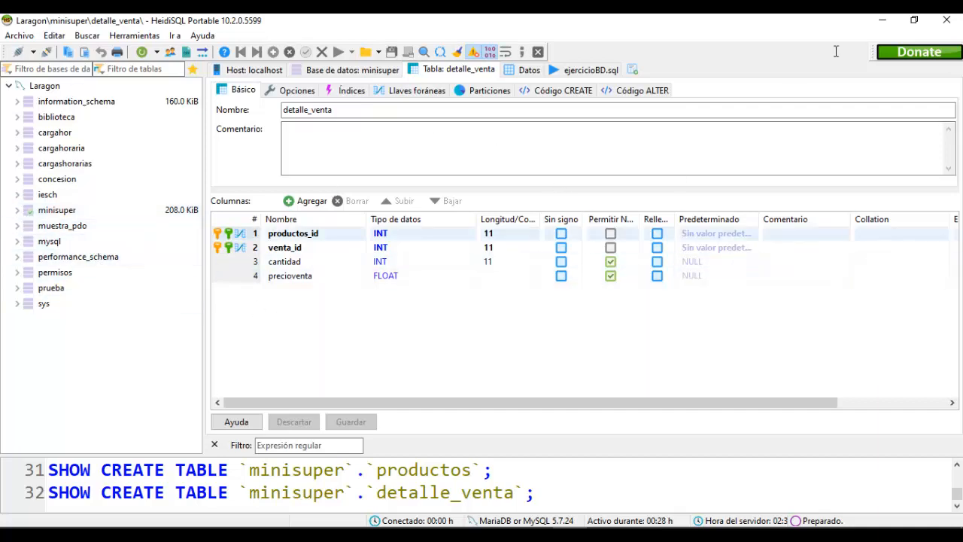
pyautogui.click(948, 23)
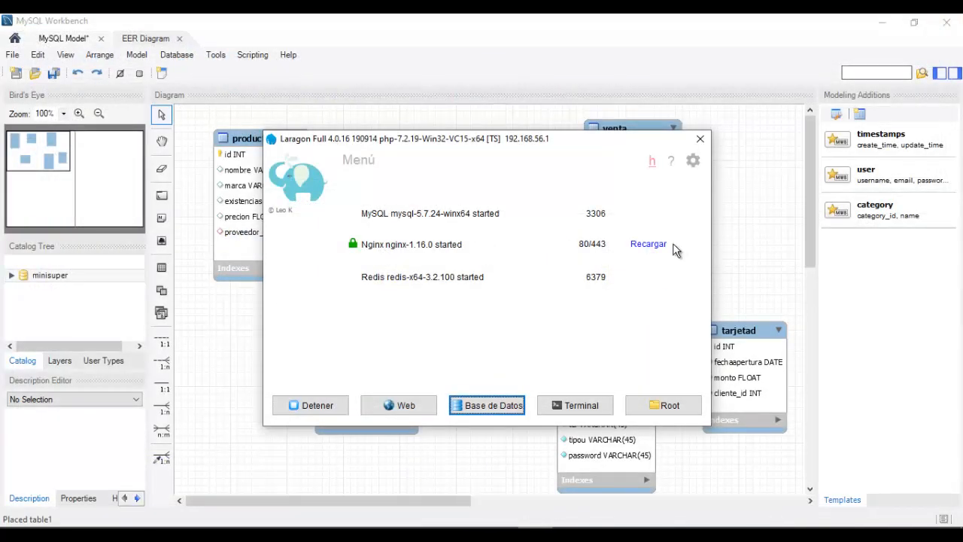
pyautogui.click(533, 529)
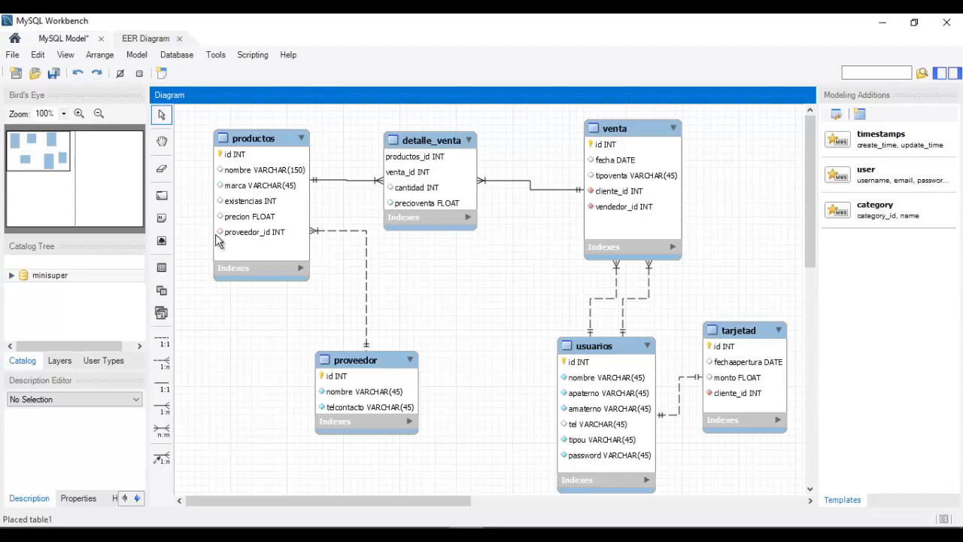
# Step: Save the model as ejemplominisuper in the IMAGENES folder
pyautogui.click(15, 59)
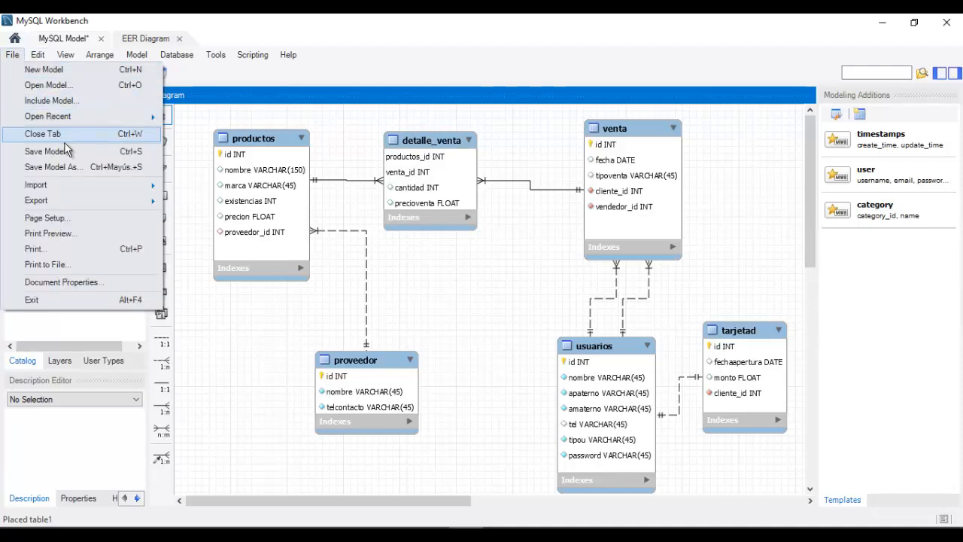
pyautogui.click(68, 164)
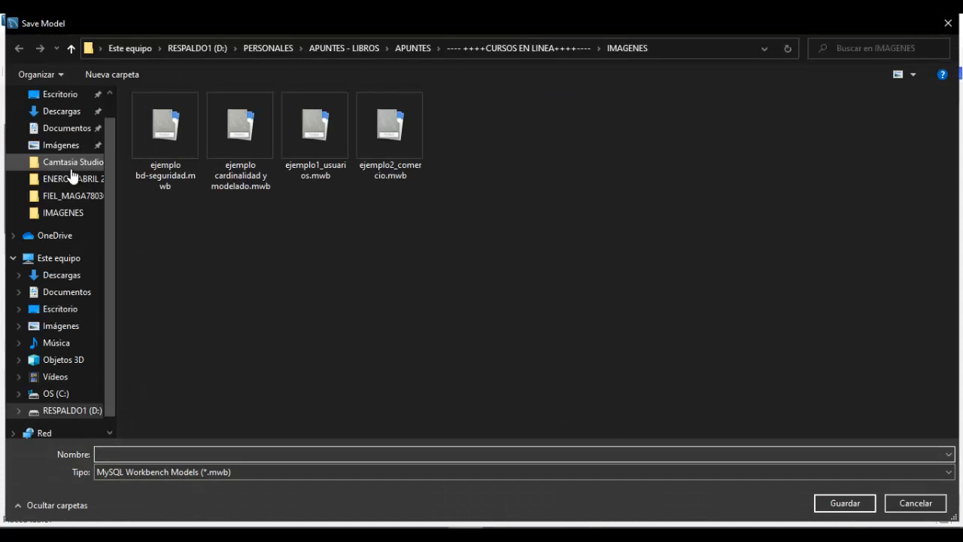
pyautogui.write('ejemplominisuper')
pyautogui.click(844, 501)
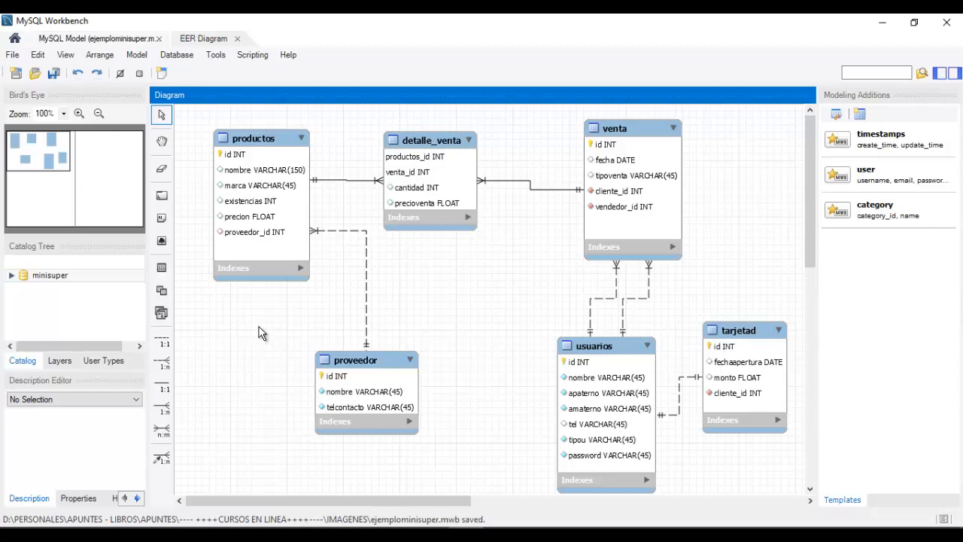
# Step: Start Reverse Engineer with the root connection at 127.0.0.1 and retrieve the cargahoraria and minisuper schemas
pyautogui.click(184, 57)
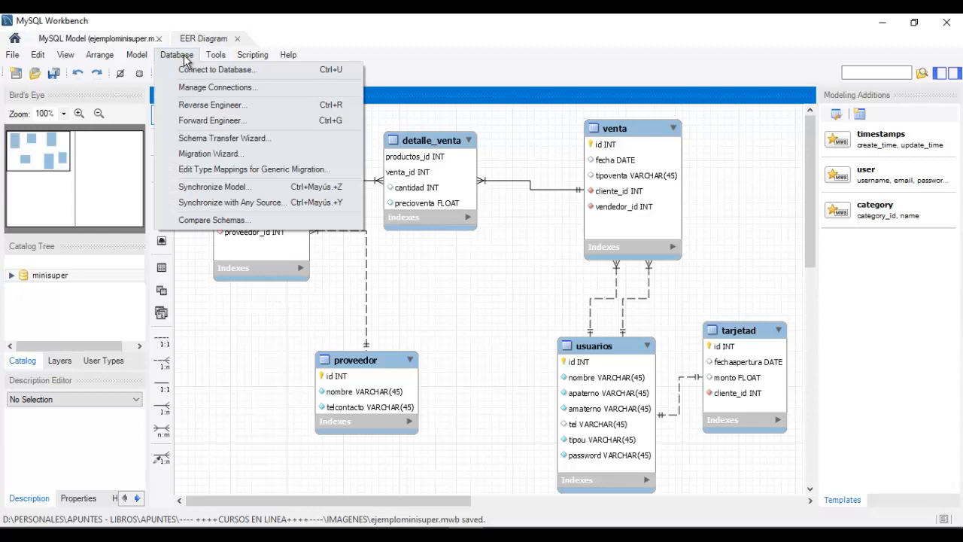
pyautogui.click(219, 109)
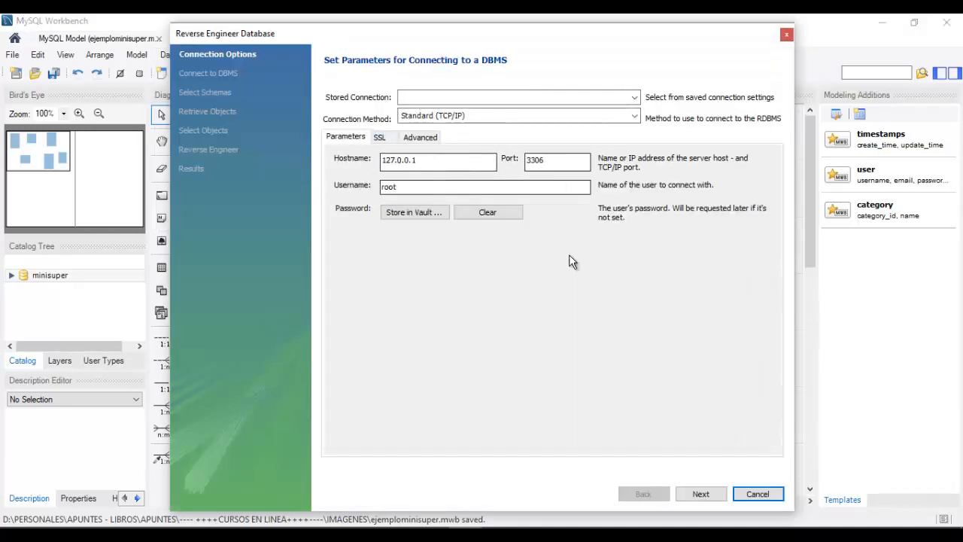
pyautogui.click(700, 493)
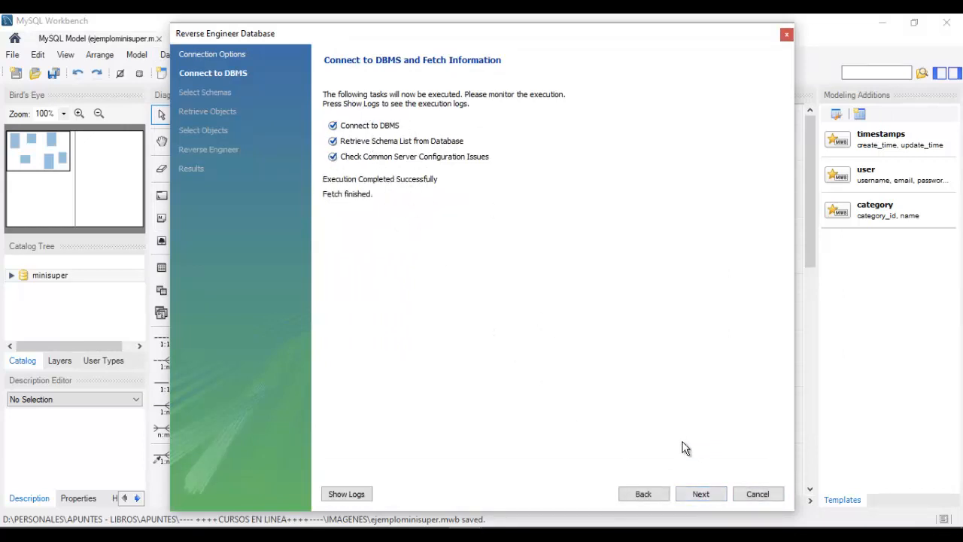
pyautogui.click(708, 494)
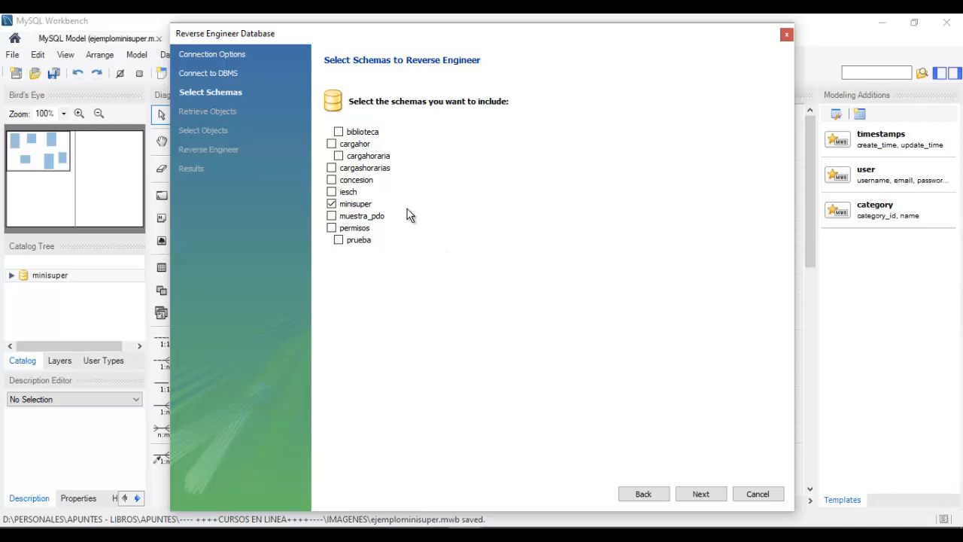
pyautogui.click(339, 156)
pyautogui.click(701, 494)
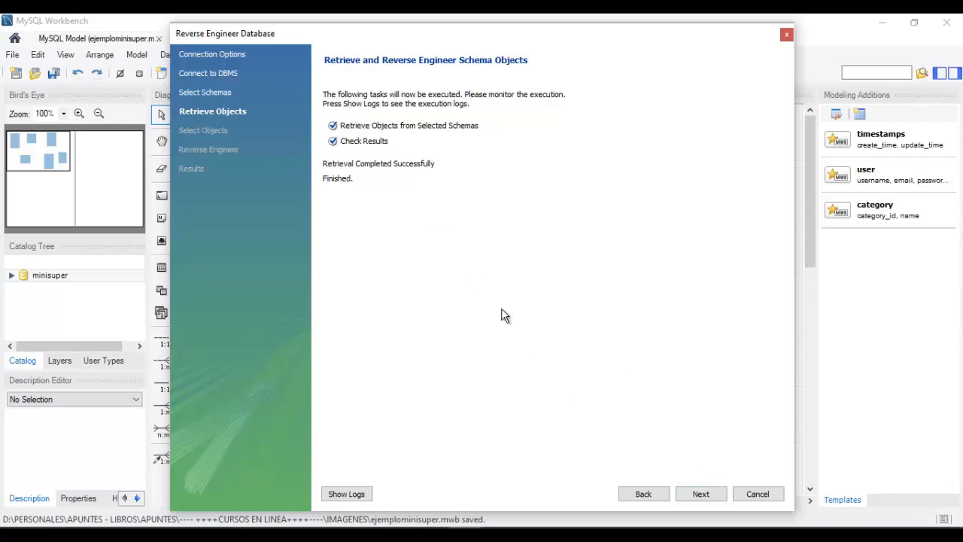
# Step: Import all table objects of the retrieved schemas, place them on a diagram and finish the Reverse Engineer wizard
pyautogui.click(701, 495)
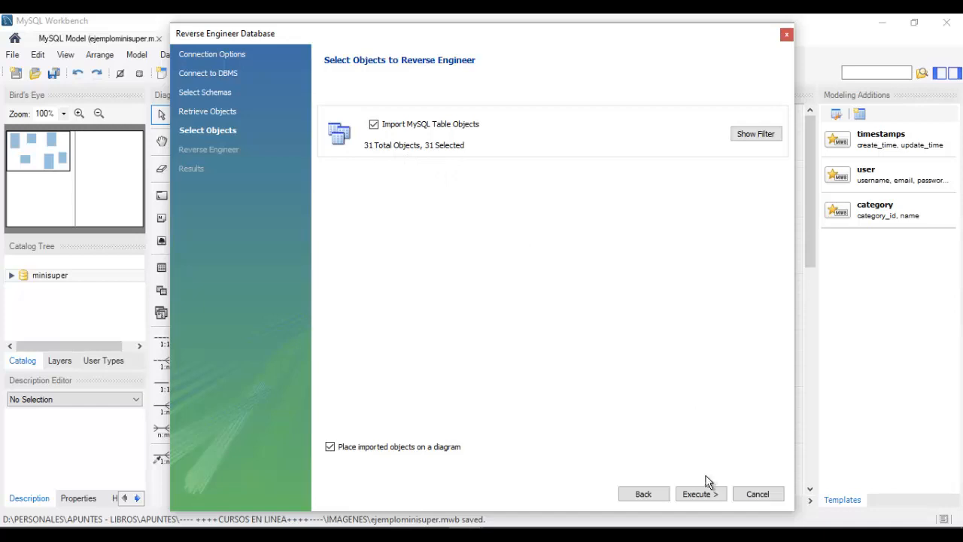
pyautogui.click(701, 494)
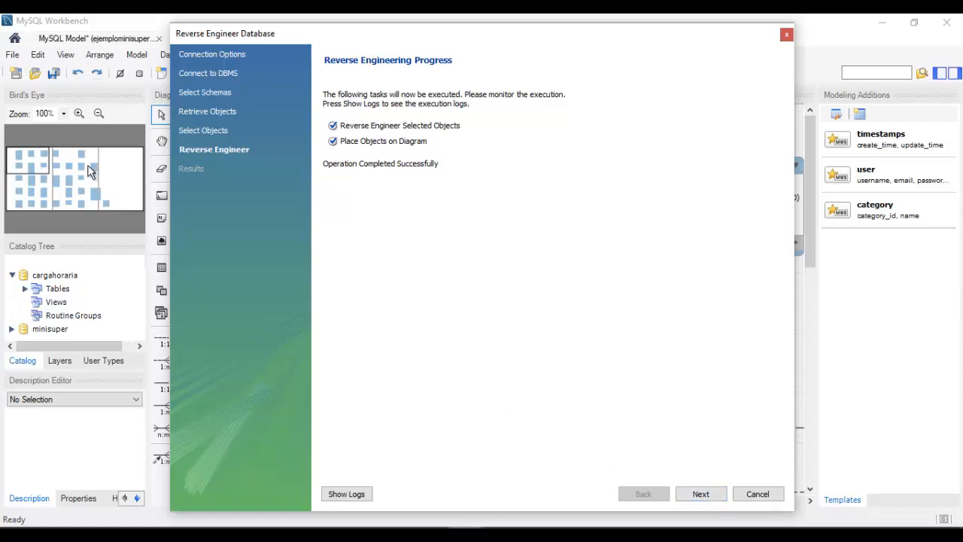
pyautogui.click(700, 495)
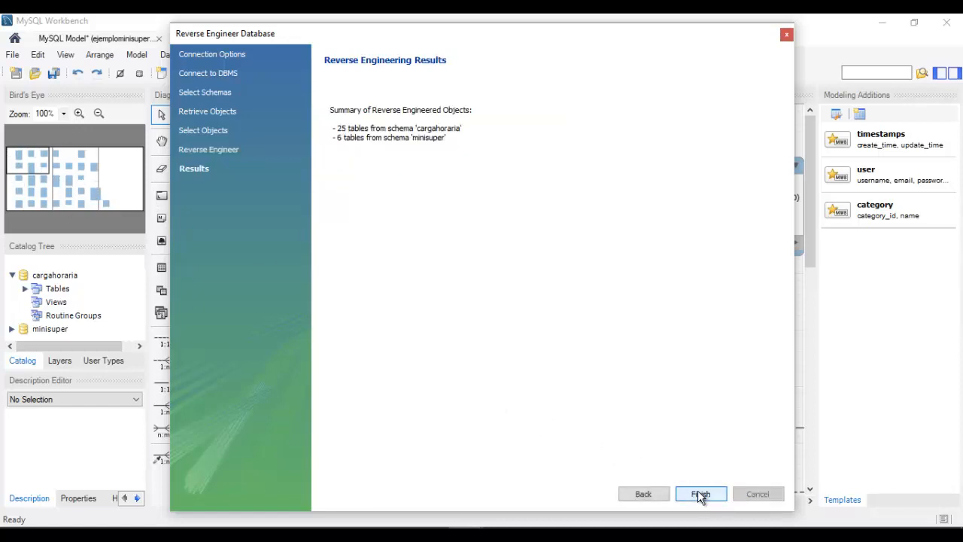
pyautogui.click(699, 494)
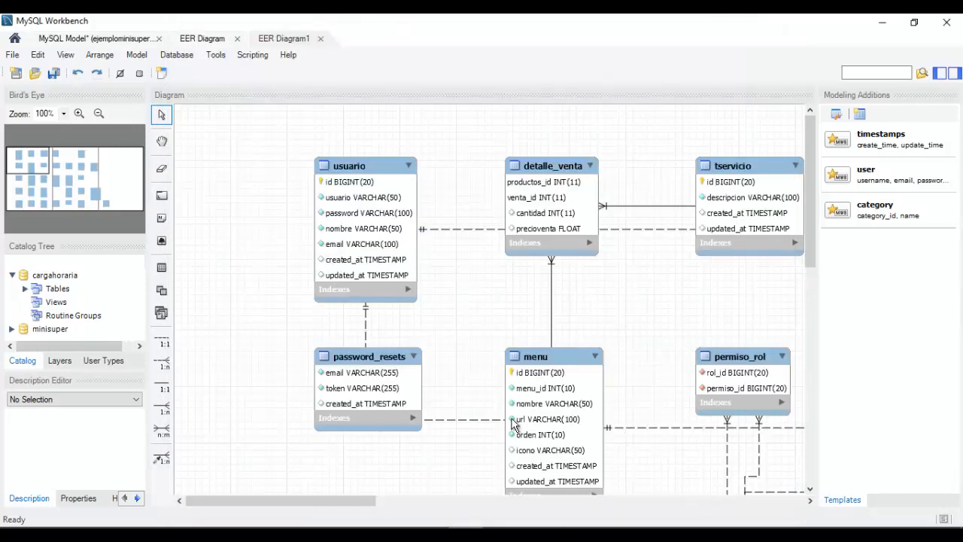
# Step: Look over the imported tables and their relationships on the new EER diagram
pyautogui.moveTo(373, 502); pyautogui.dragTo(339, 496)
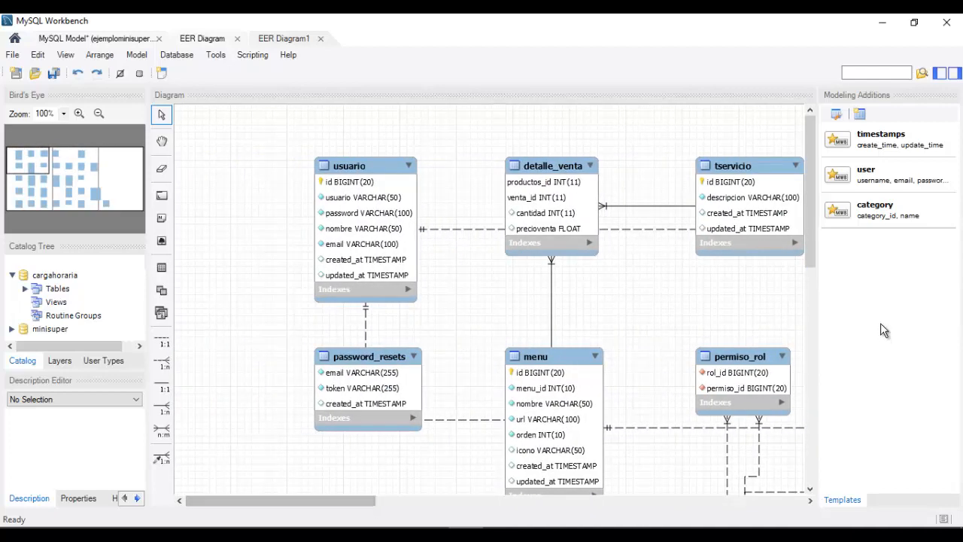
pyautogui.moveTo(810, 242); pyautogui.dragTo(806, 194)
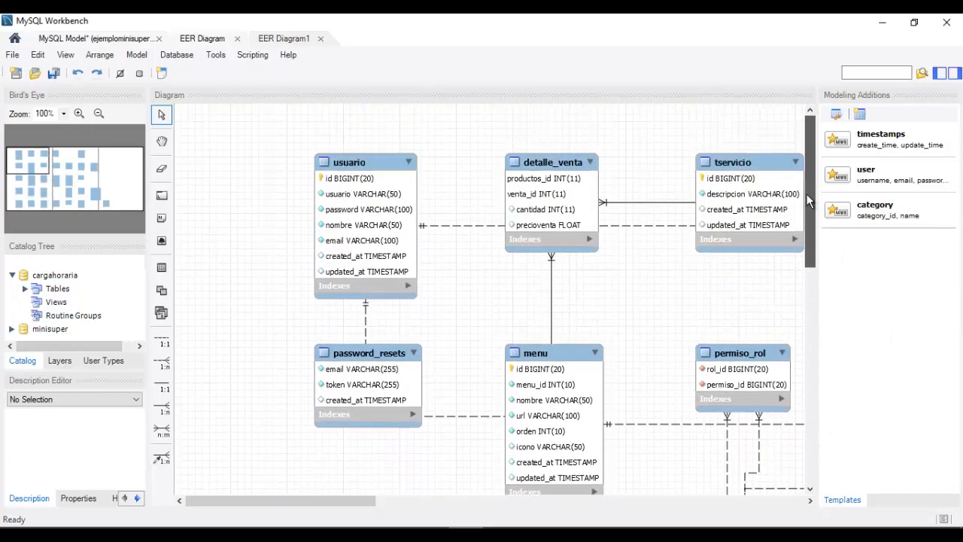
pyautogui.moveTo(273, 503); pyautogui.dragTo(227, 492)
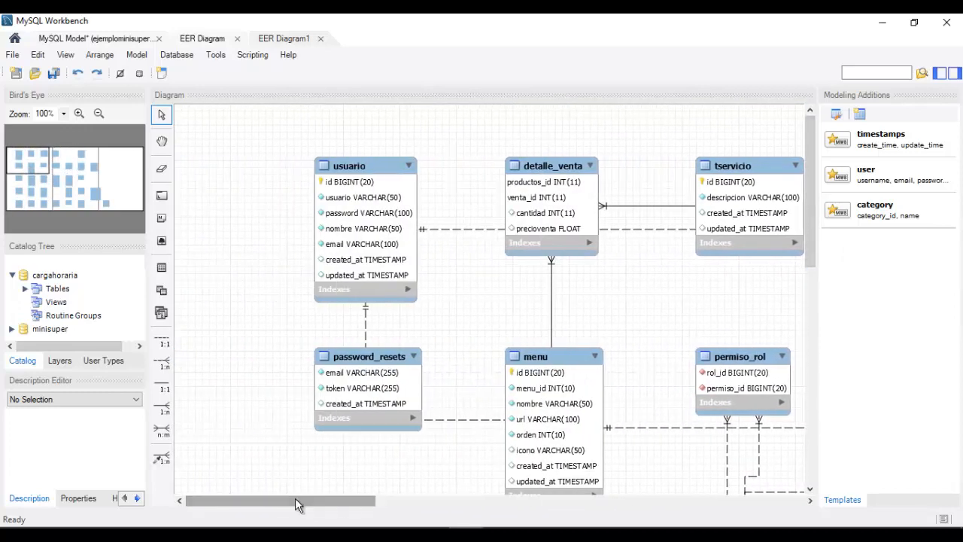